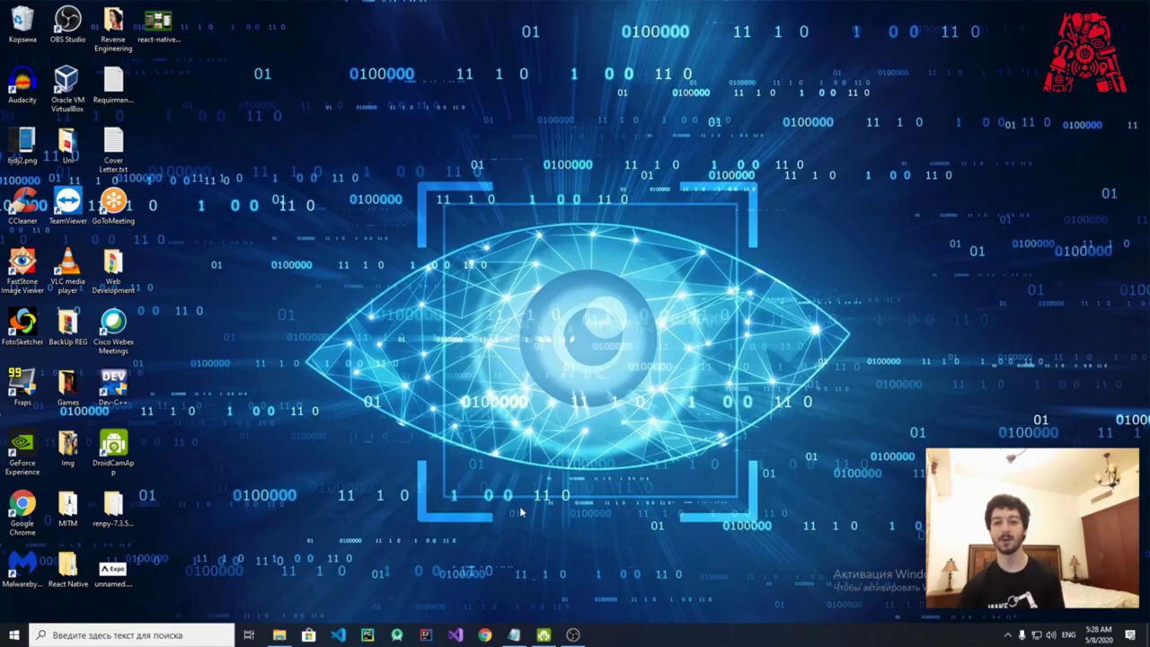
Open the Requirments.txt notes and review the setup requirements, including Java, NodeJS v12.10.0, the code editor and the Android SDK tools
left_click(515, 634)
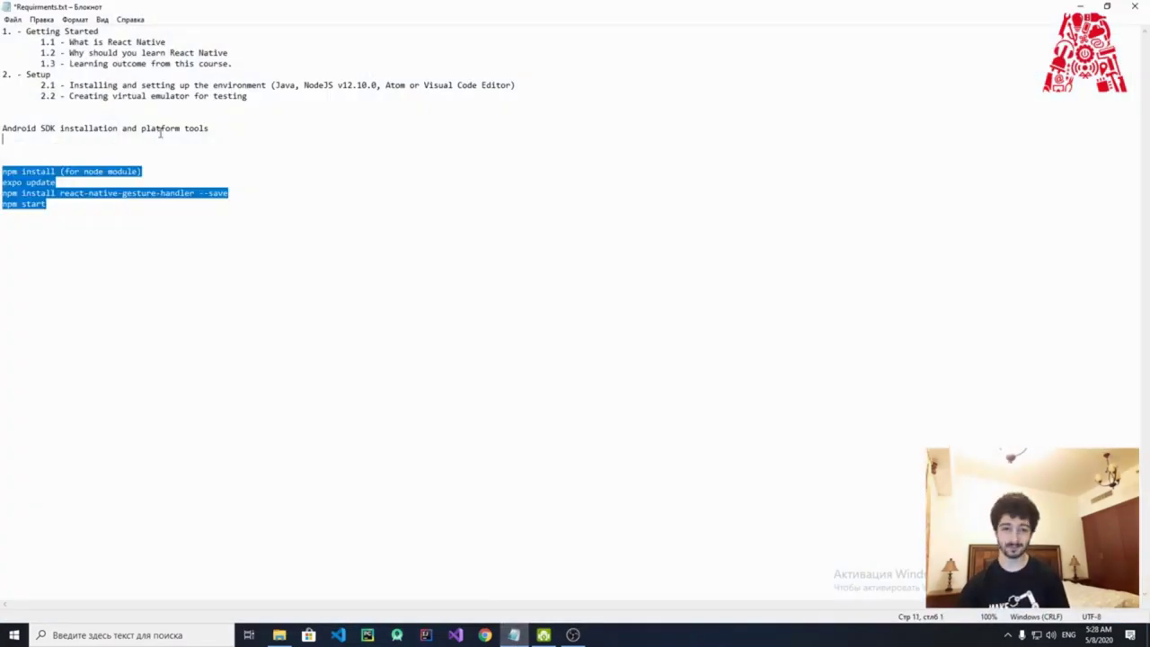
left_click(172, 128)
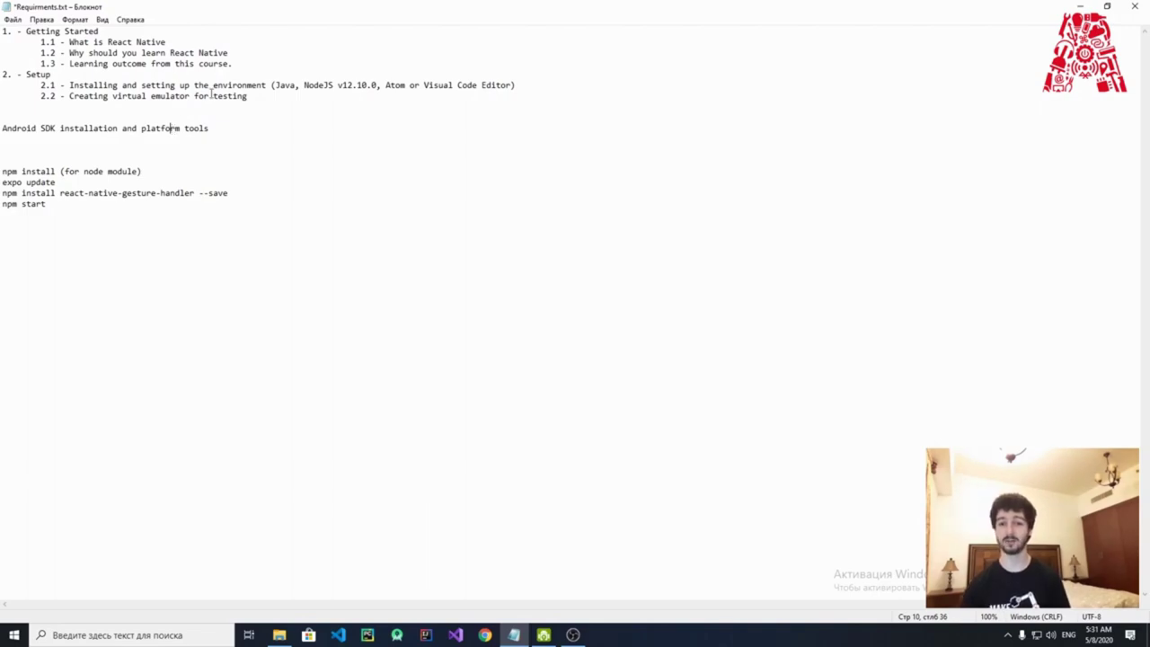
left_click(279, 95)
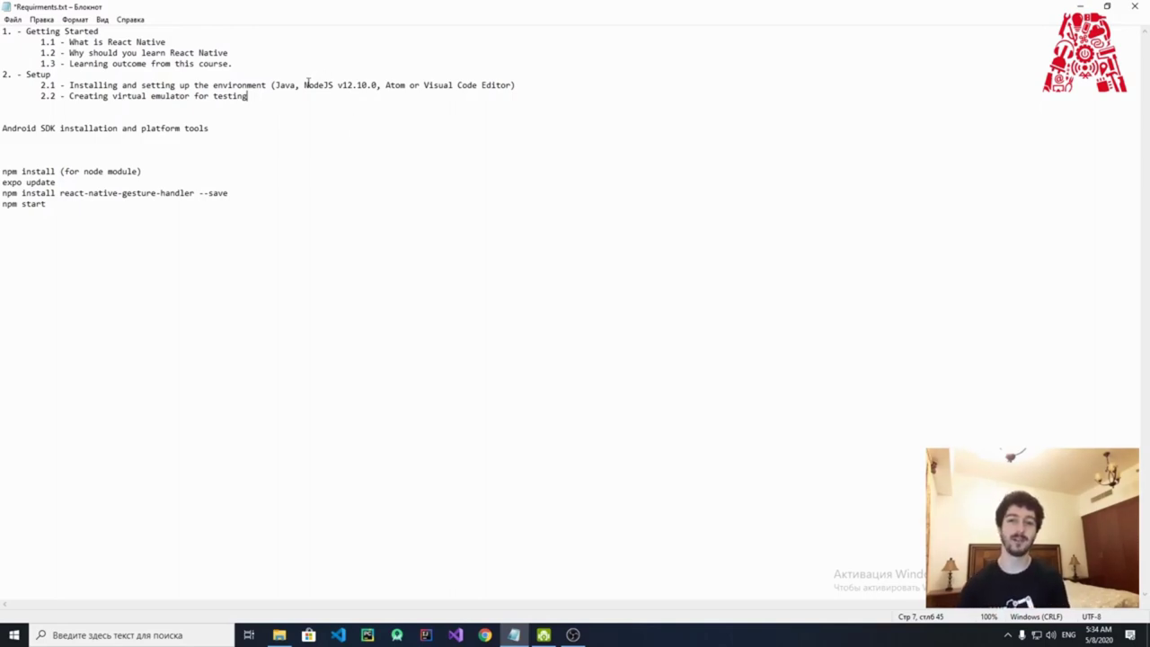
left_click_drag(305, 84, 347, 94)
left_click(342, 86)
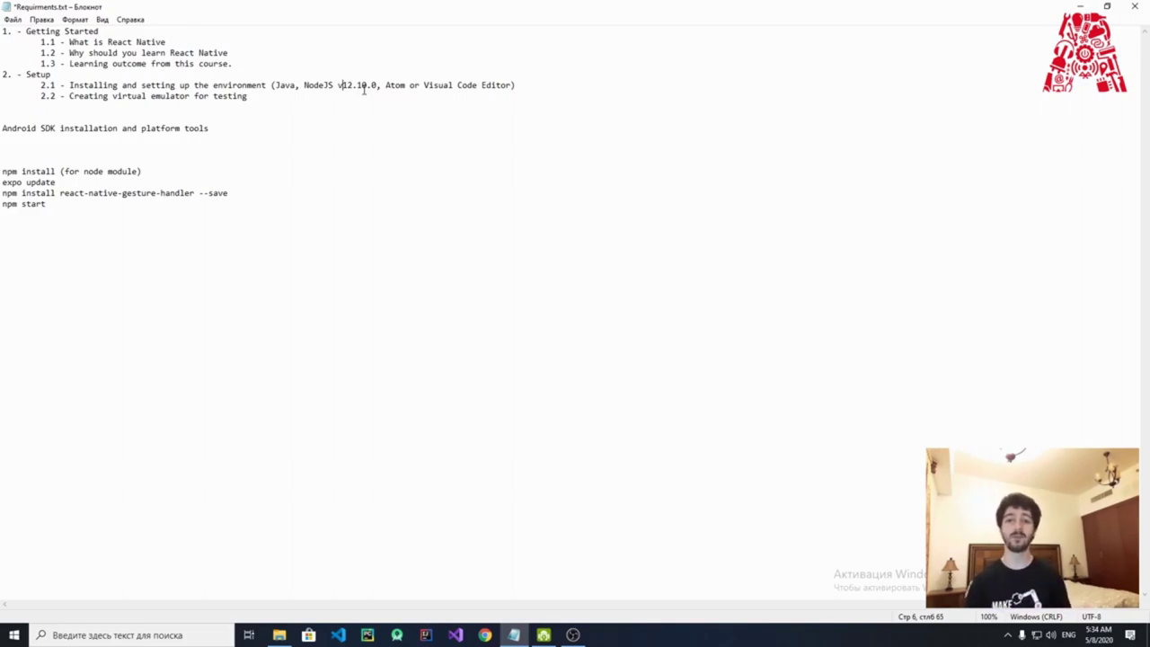
left_click(228, 118)
key("shift+Home")
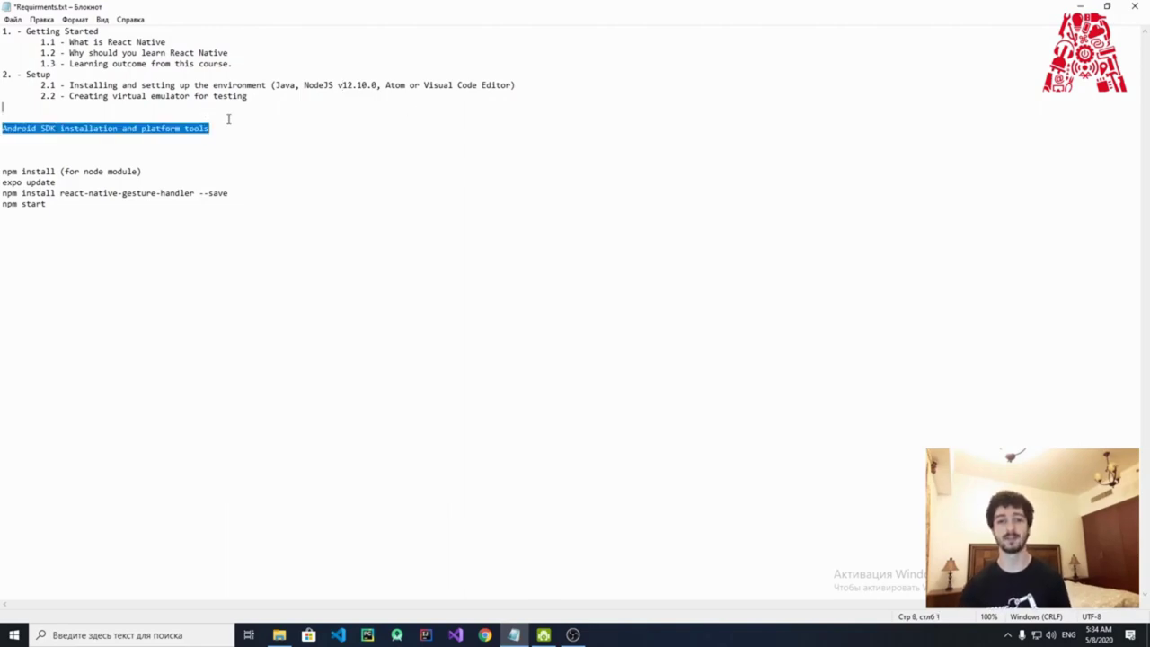
key("Left")
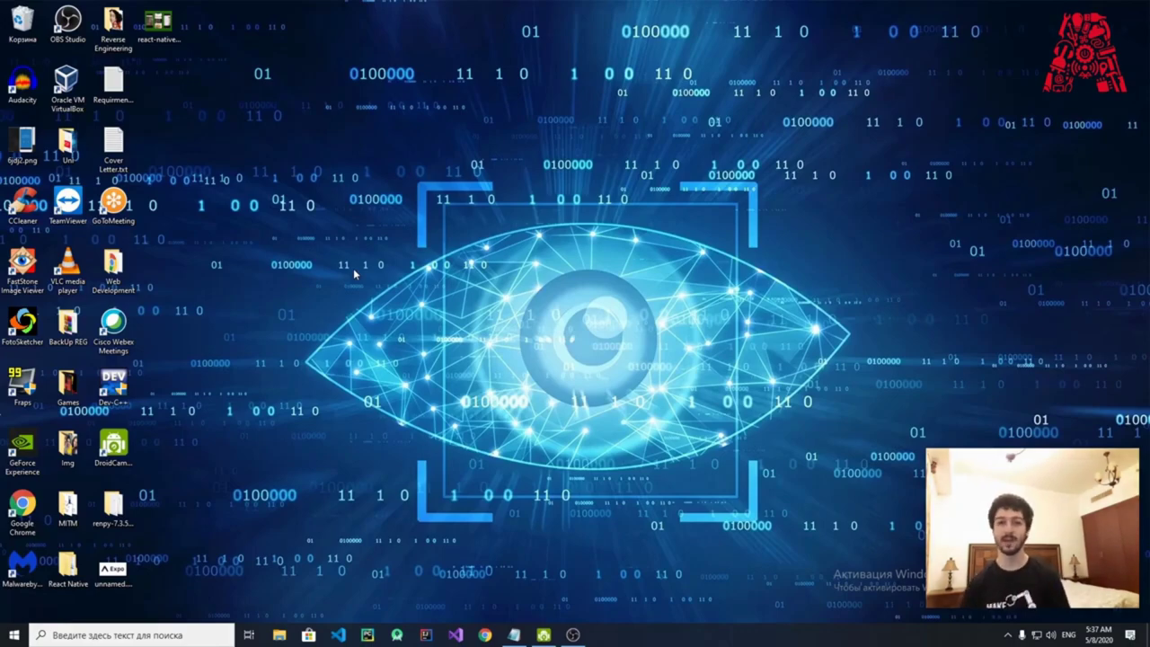
View the React Native restaurant app template cover image on the desktop and close it
double_click(158, 25)
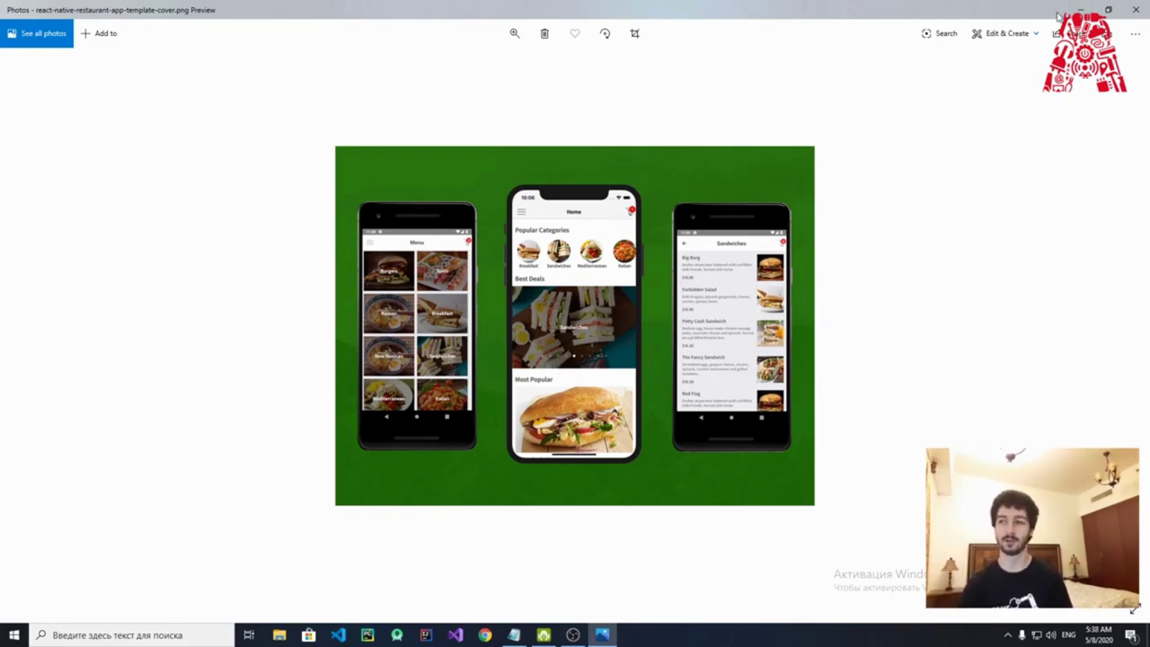
left_click(1134, 10)
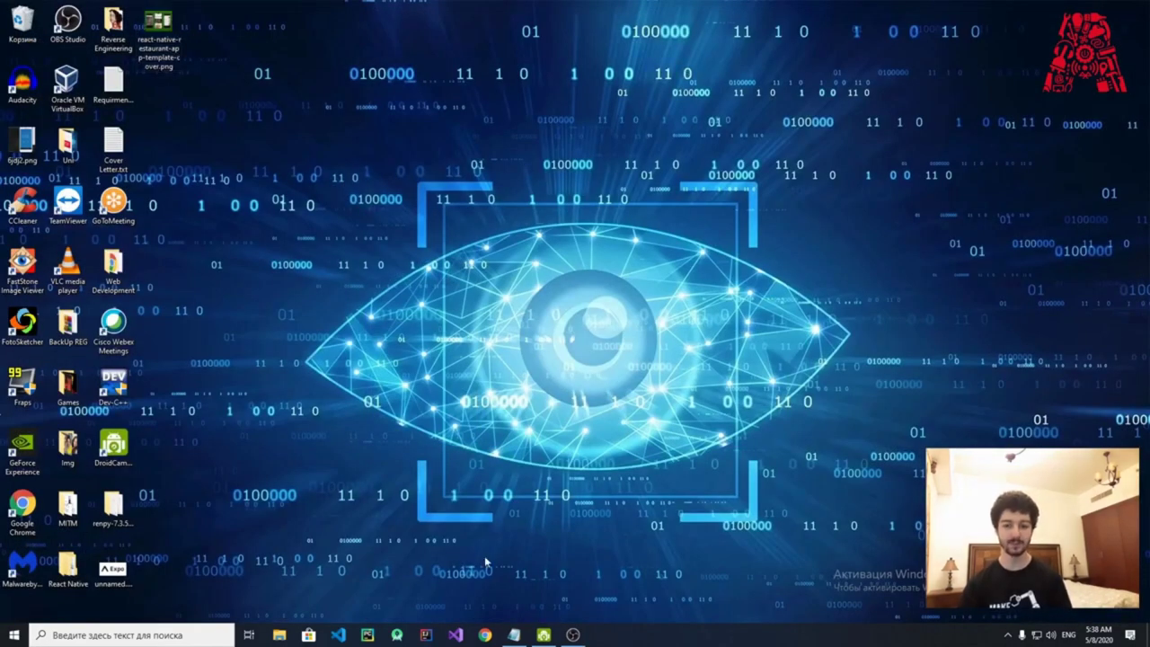
Switch to Chrome, search Google for "nodejs" and open the official Node.js website
left_click(485, 635)
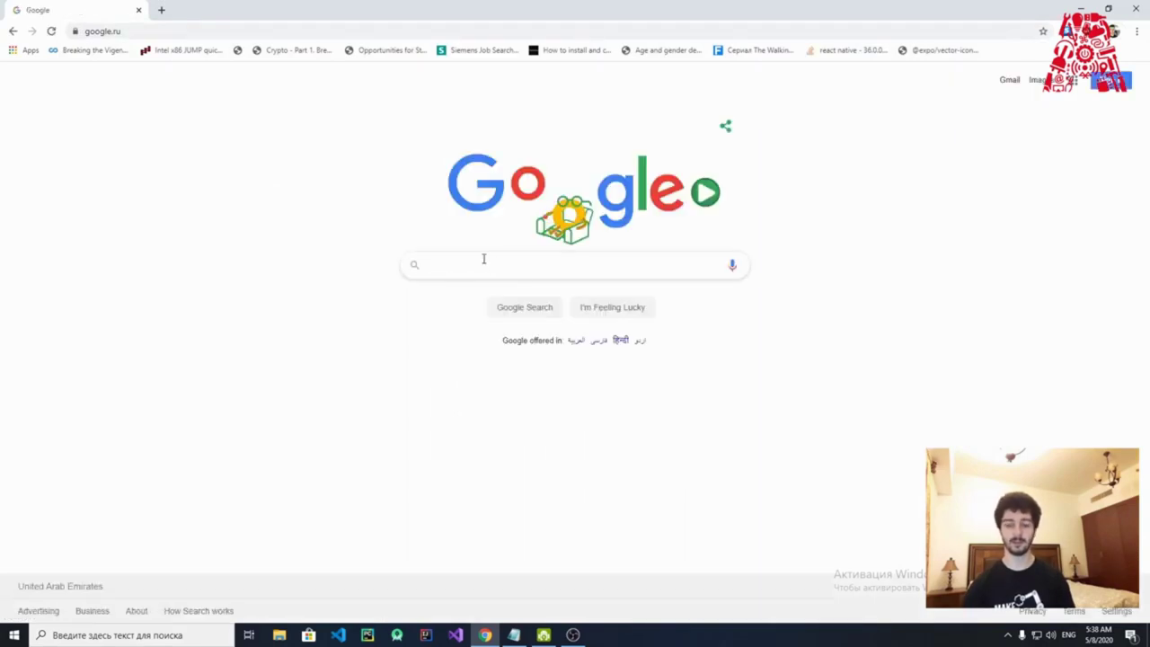
type("nodejs")
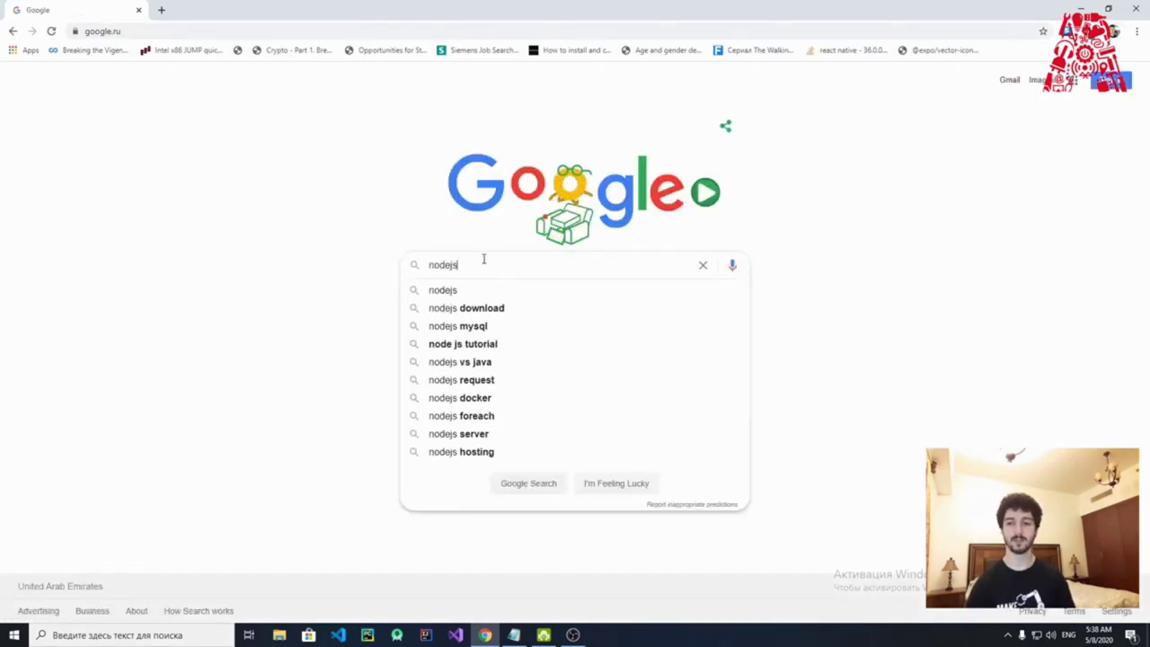
key("Return")
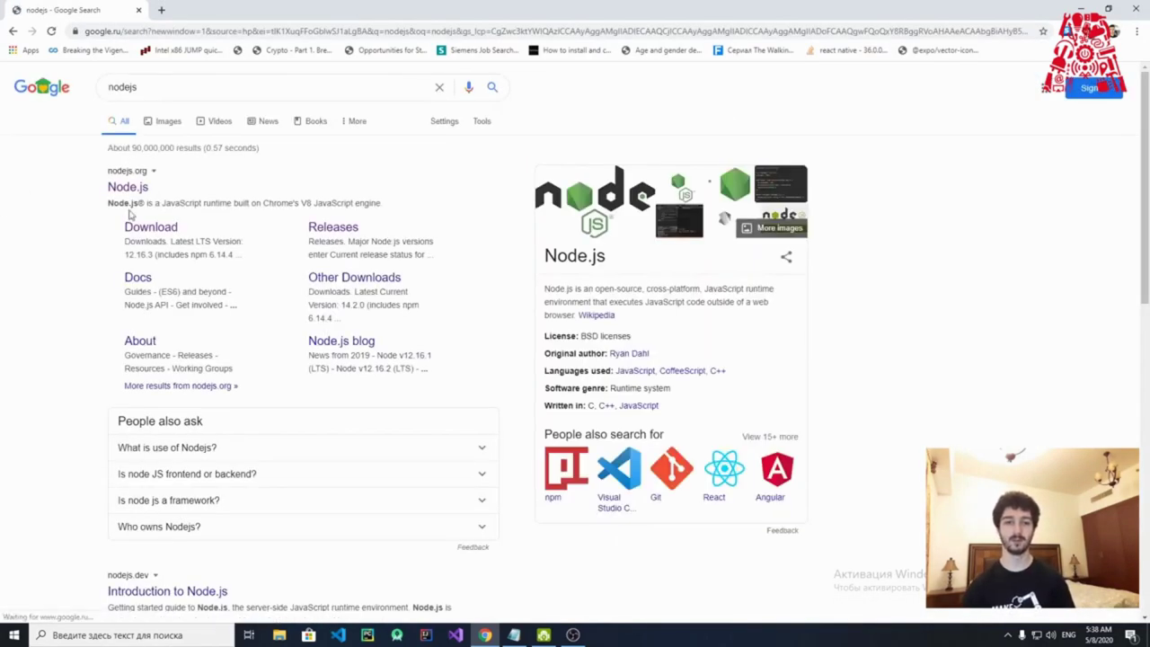
left_click(139, 190)
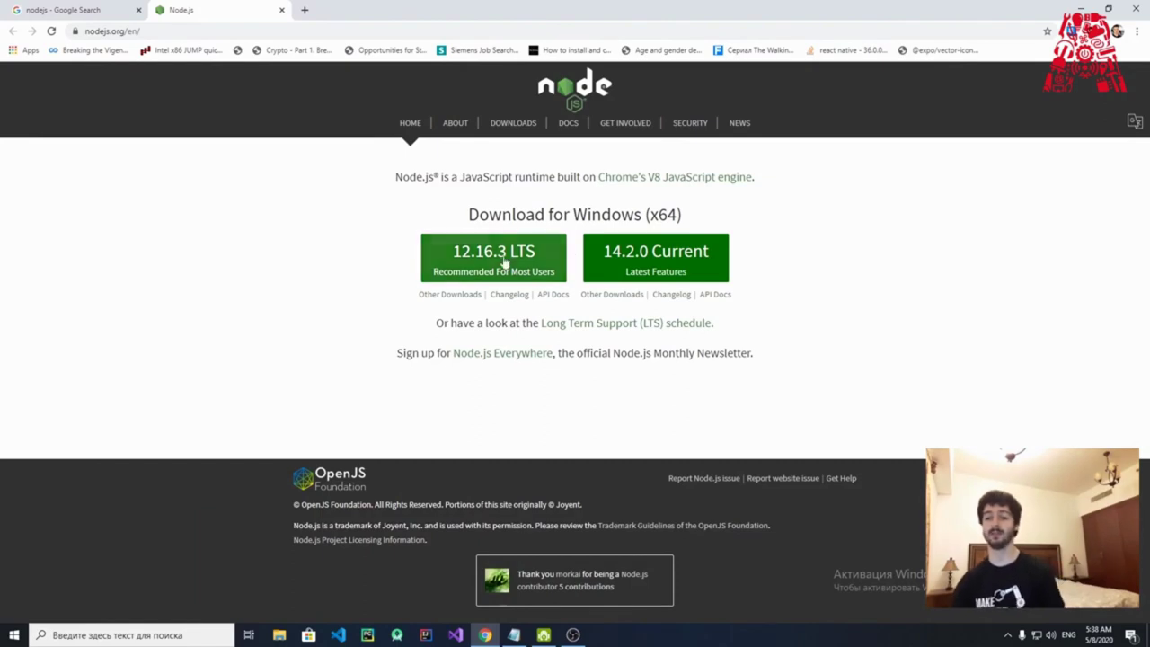
Check which operating system and architecture the Node.js download offered on the home page is for
left_click_drag(551, 214, 593, 214)
left_click(693, 206)
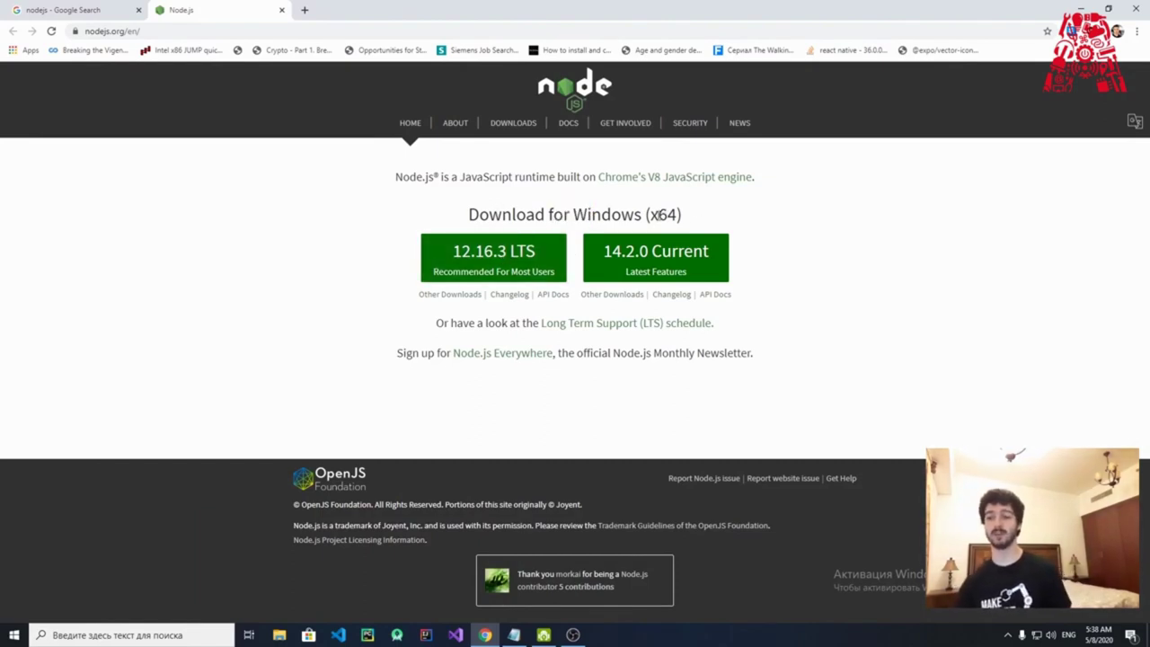
left_click_drag(693, 209, 655, 210)
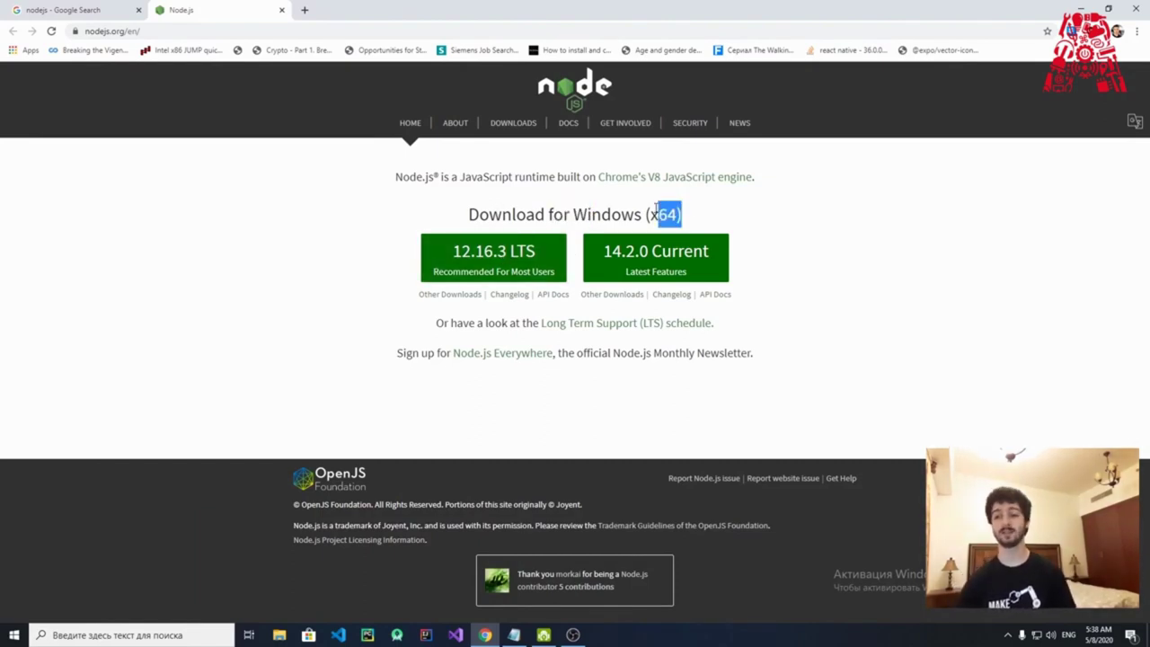
left_click(687, 205)
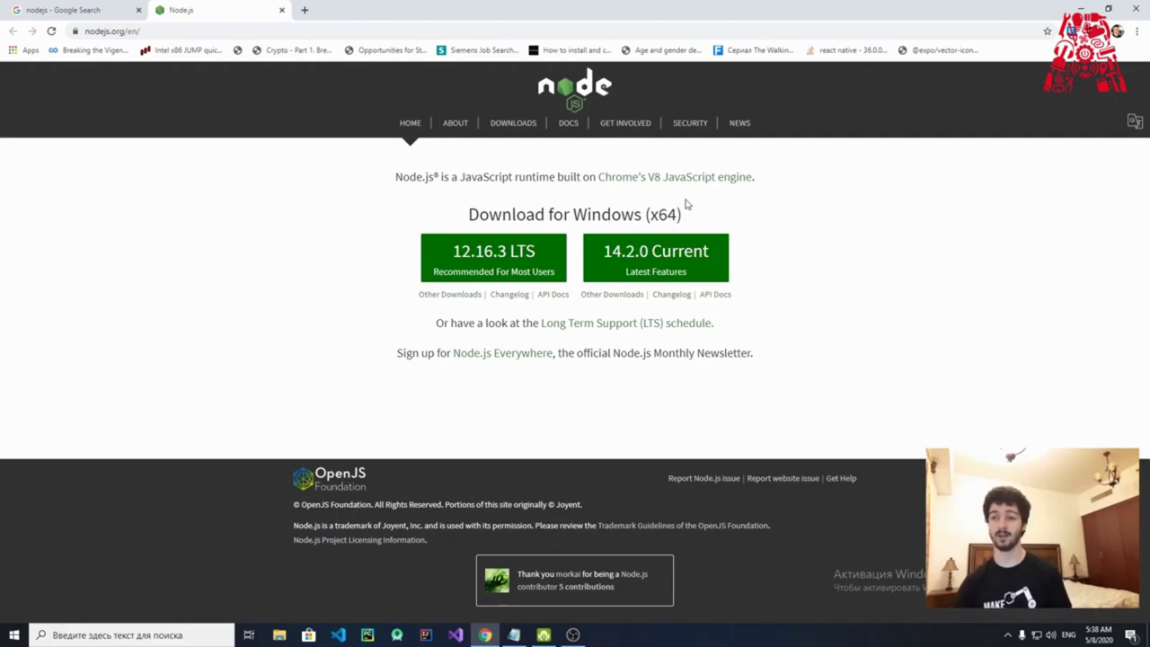
left_click_drag(686, 211, 659, 211)
left_click(663, 206)
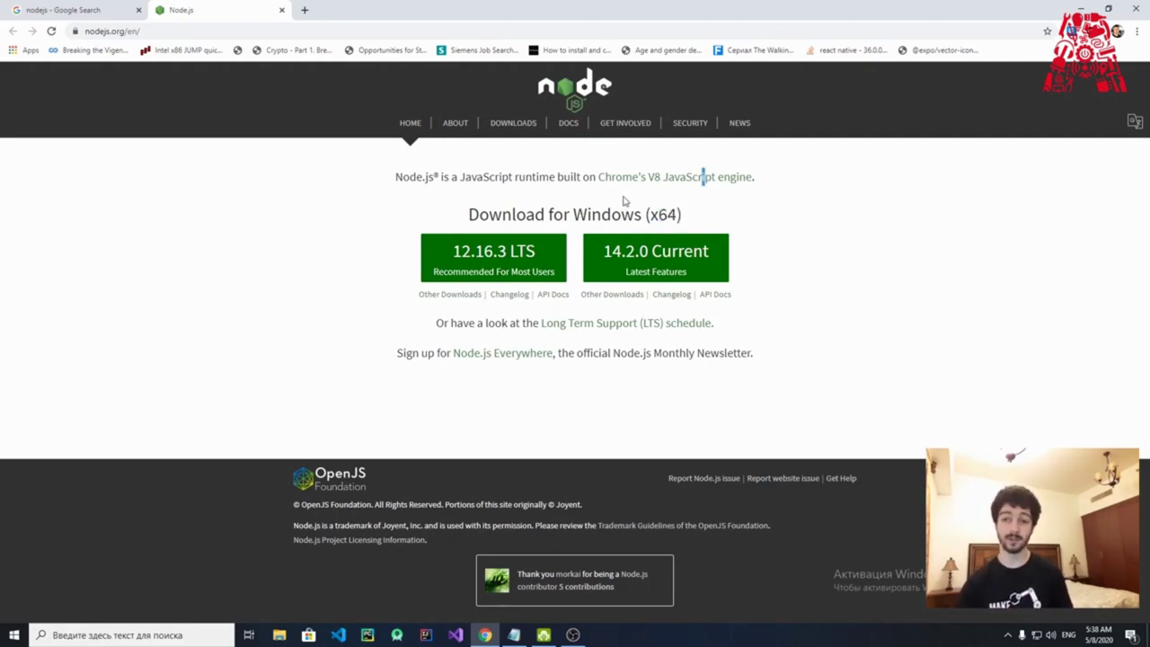
left_click_drag(541, 213, 644, 214)
left_click(652, 207)
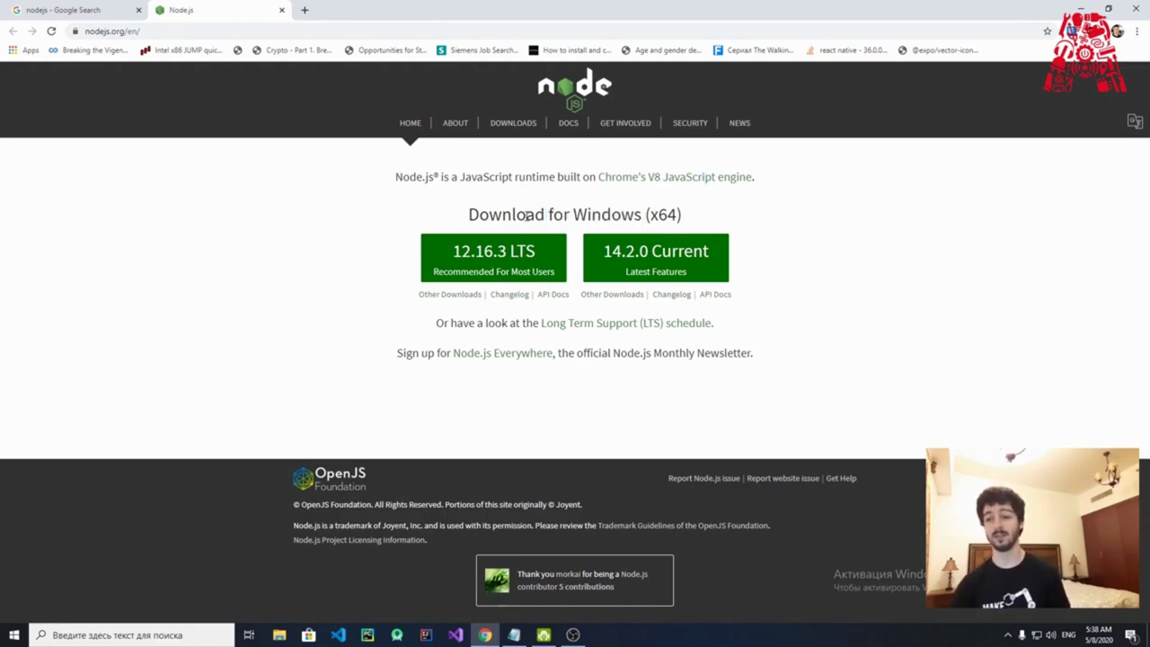
left_click_drag(518, 214, 652, 214)
left_click(678, 219)
left_click(96, 7)
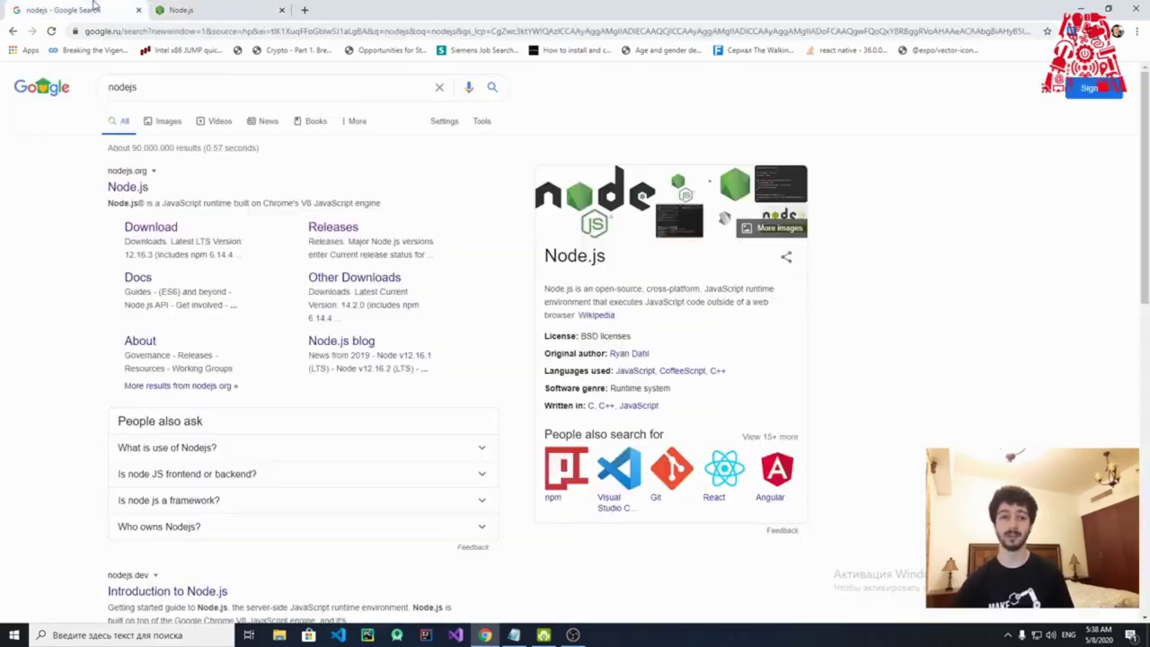
left_click(169, 84)
type("mc l")
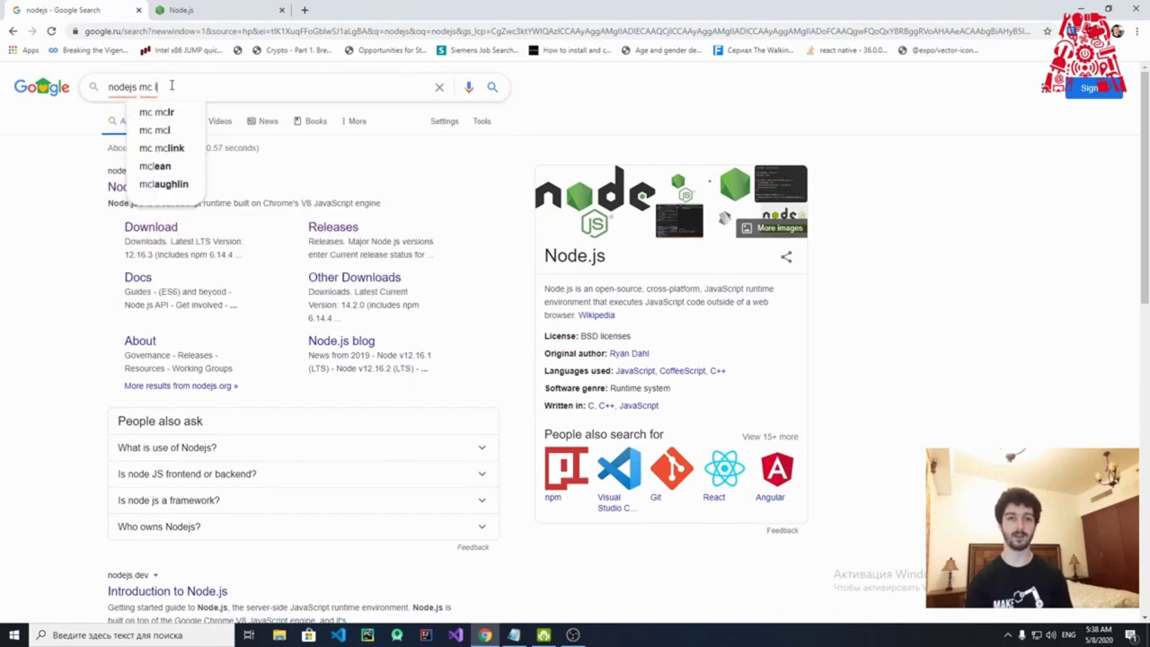
key("BackSpace")
key("BackSpace")
key("BackSpace")
key("BackSpace")
key("BackSpace")
left_click(180, 10)
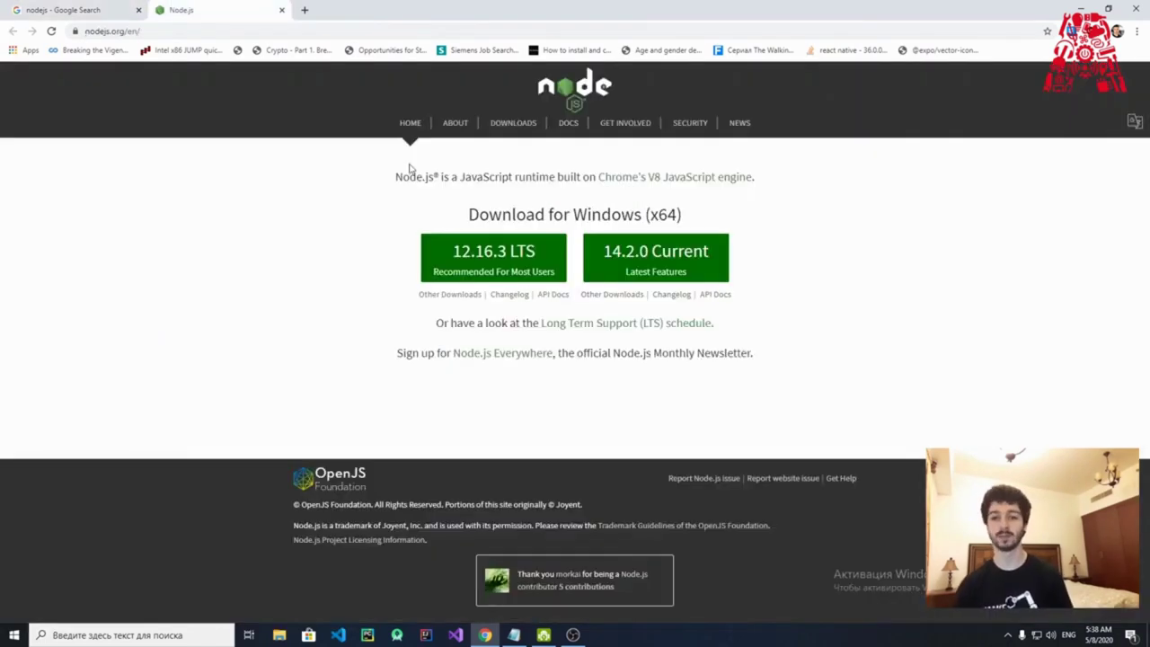
left_click_drag(238, 209, 354, 246)
left_click(502, 230)
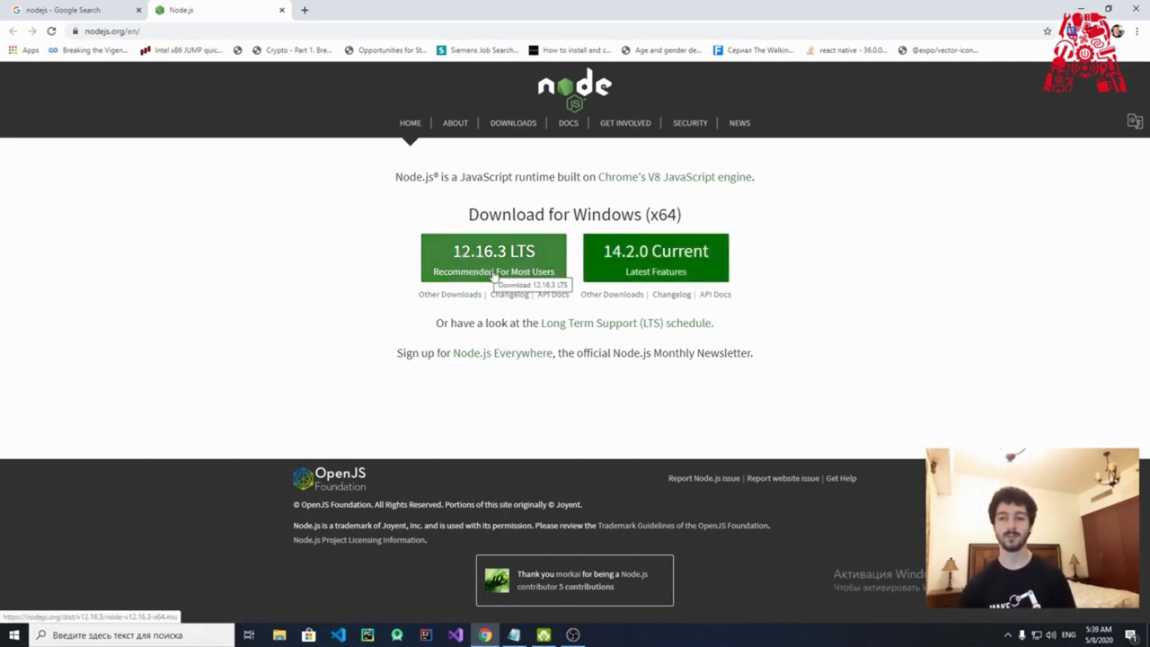
left_click_drag(440, 195, 569, 237)
left_click(804, 204)
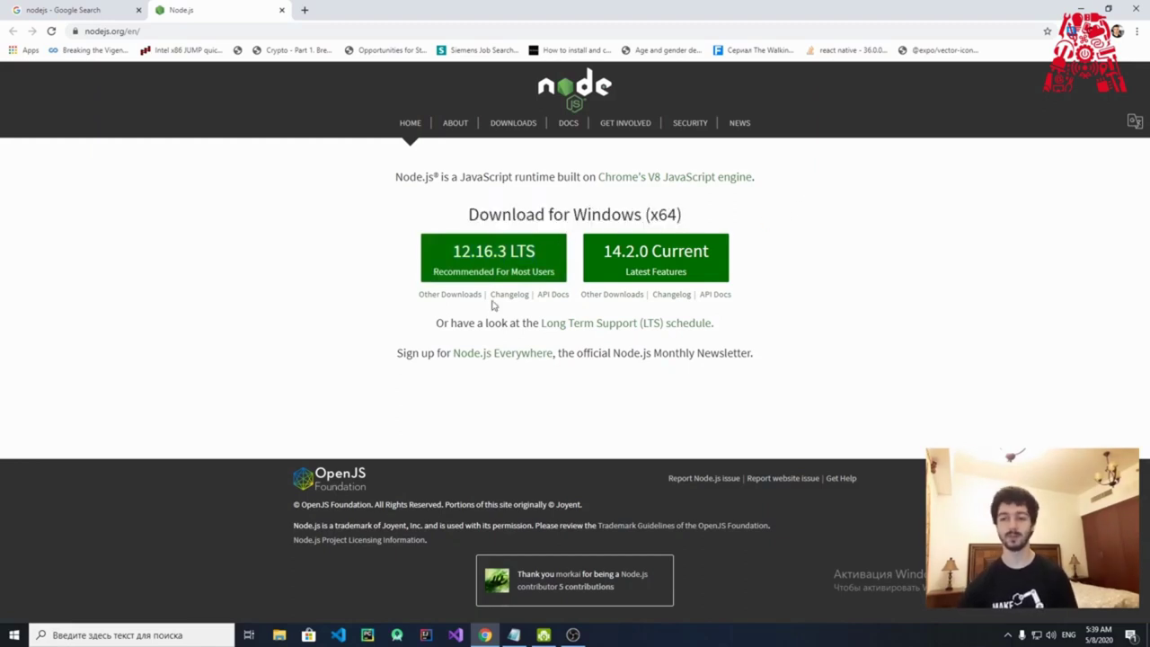
Open the other downloads for the 12.16.3 LTS version and go on to the Previous Releases page
left_click(454, 299)
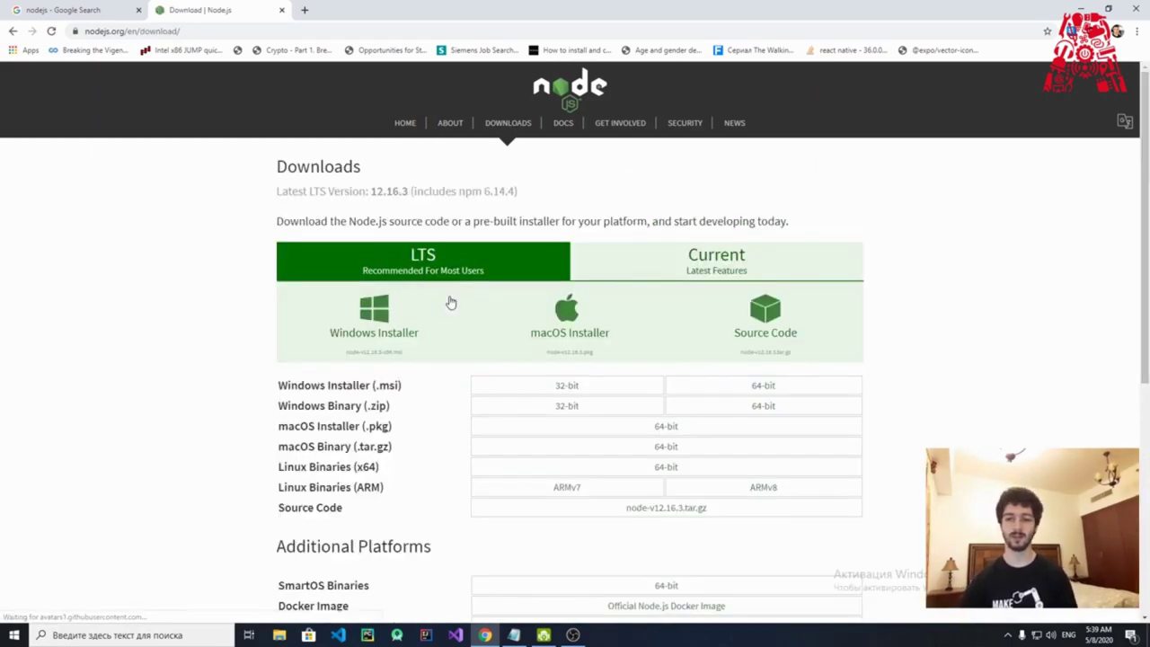
scroll(469, 330, "down", 3)
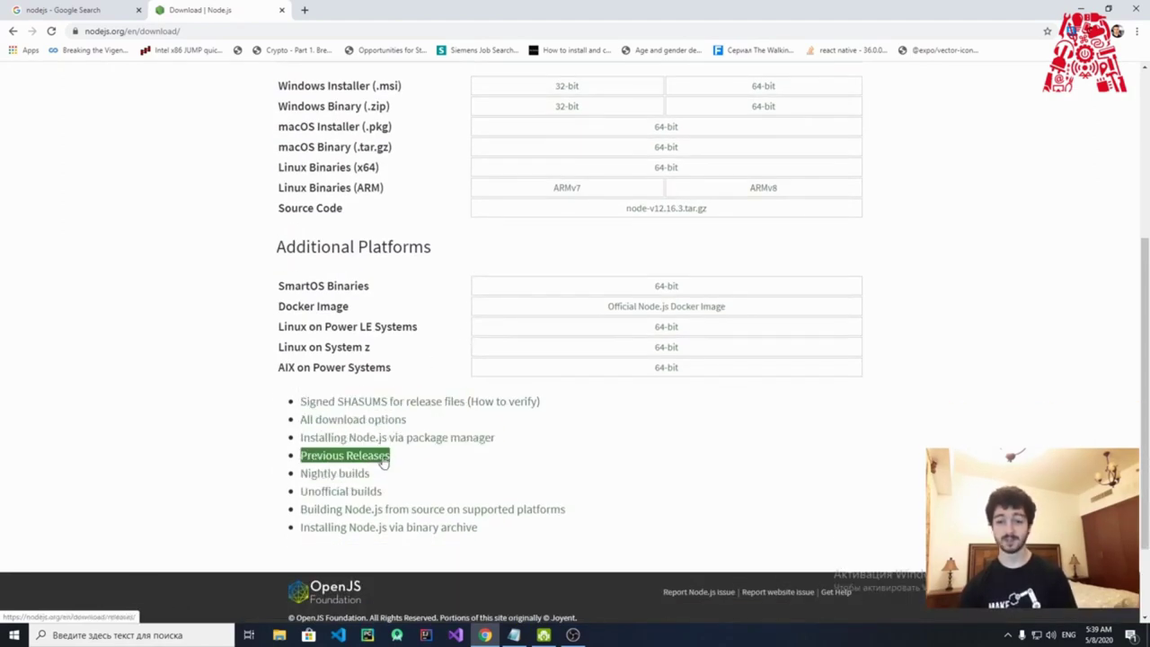
left_click(353, 456)
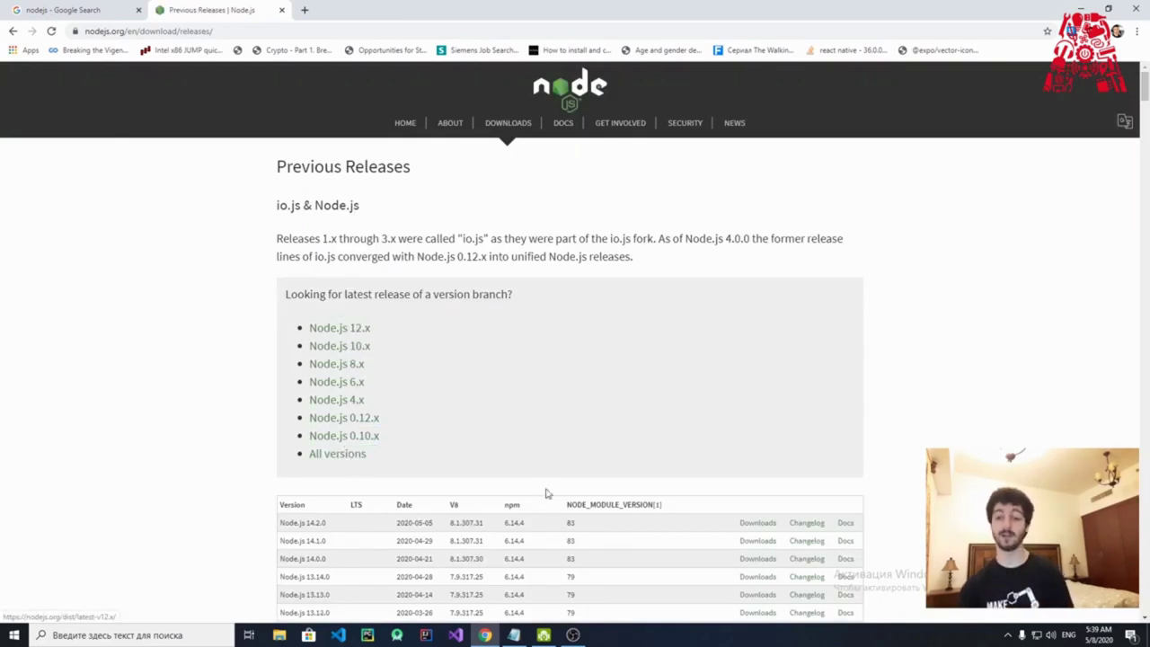
Check the required NodeJS version in the Requirments.txt notes and return to the Previous Releases page in Chrome
left_click(514, 634)
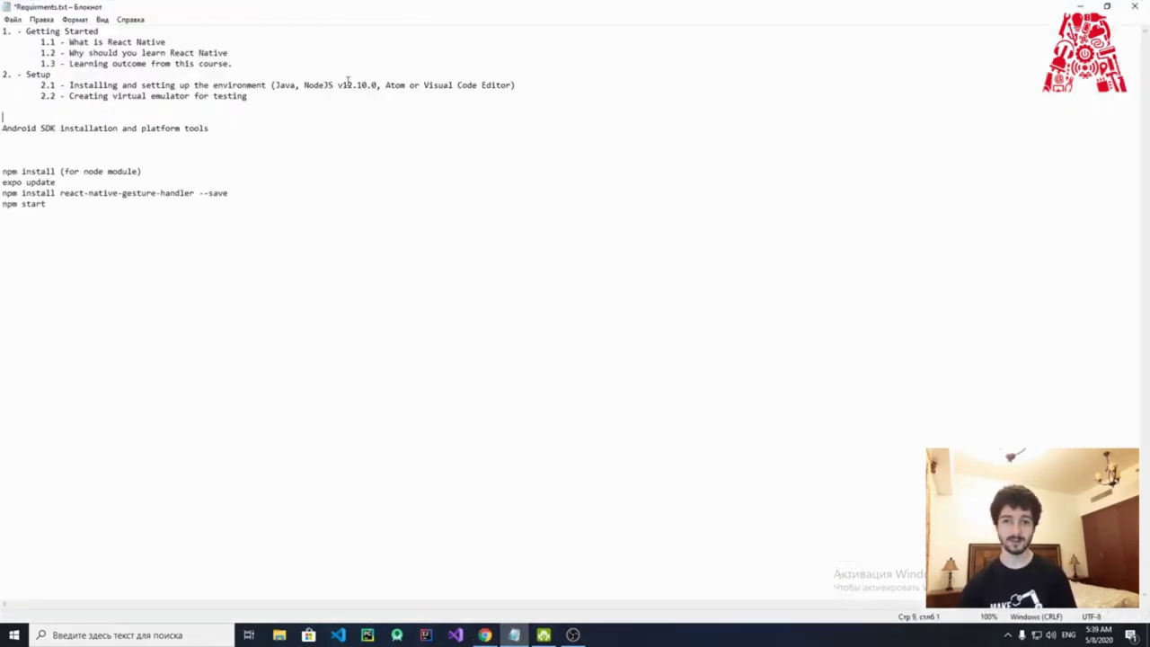
left_click_drag(341, 84, 367, 86)
left_click(362, 85)
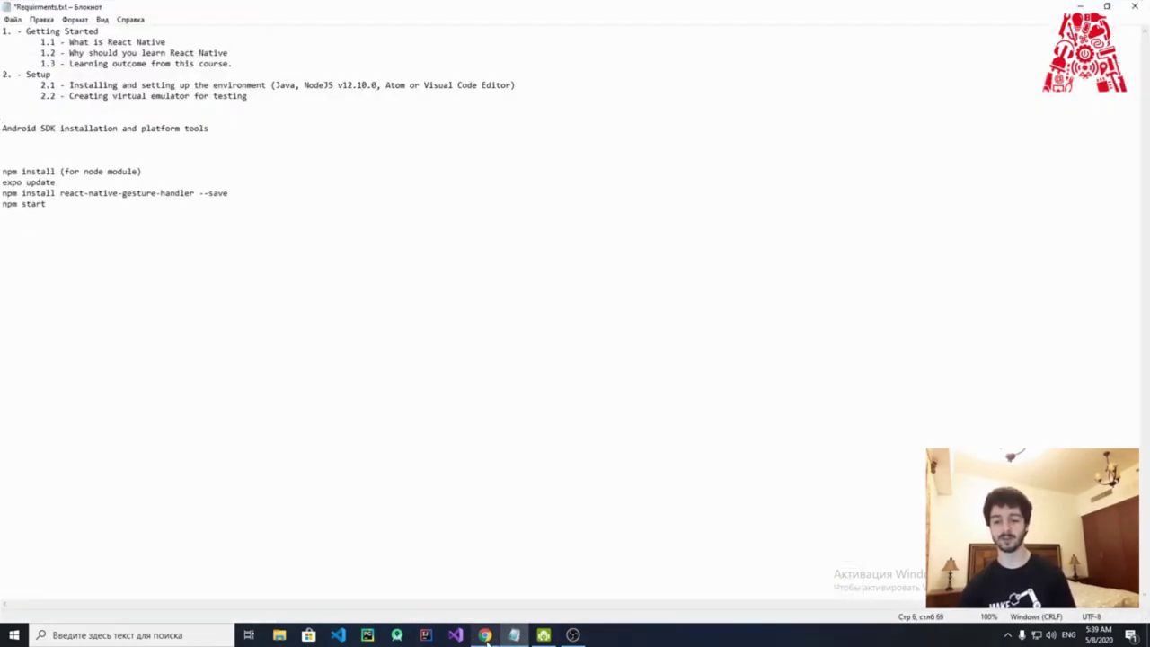
left_click(485, 634)
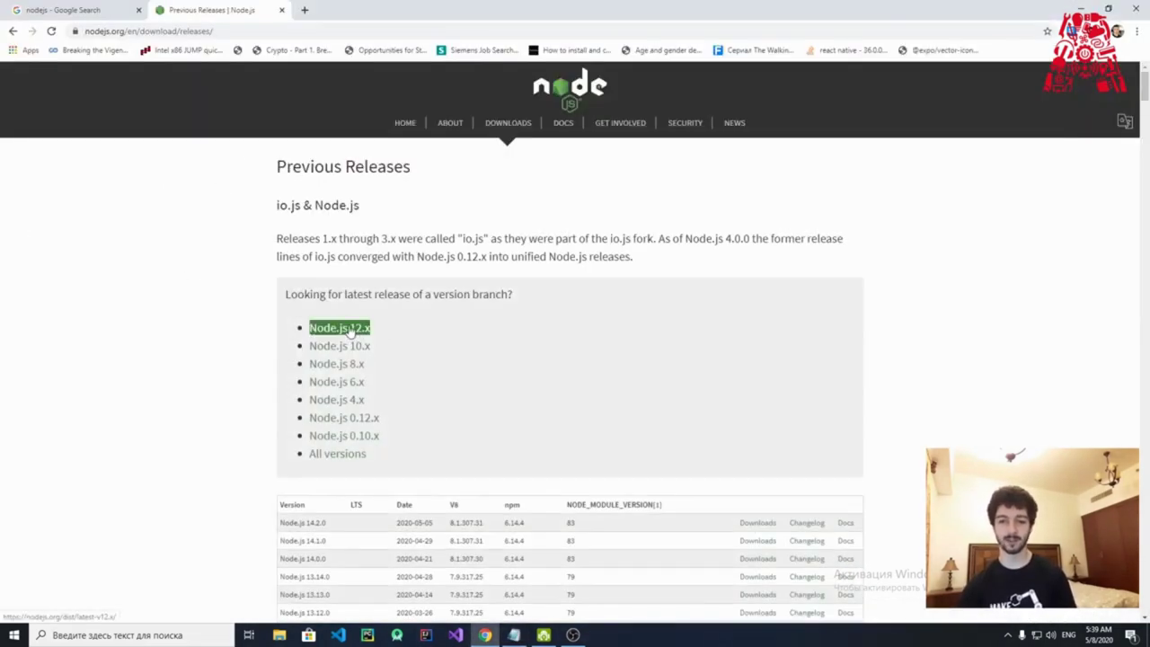
left_click(355, 329)
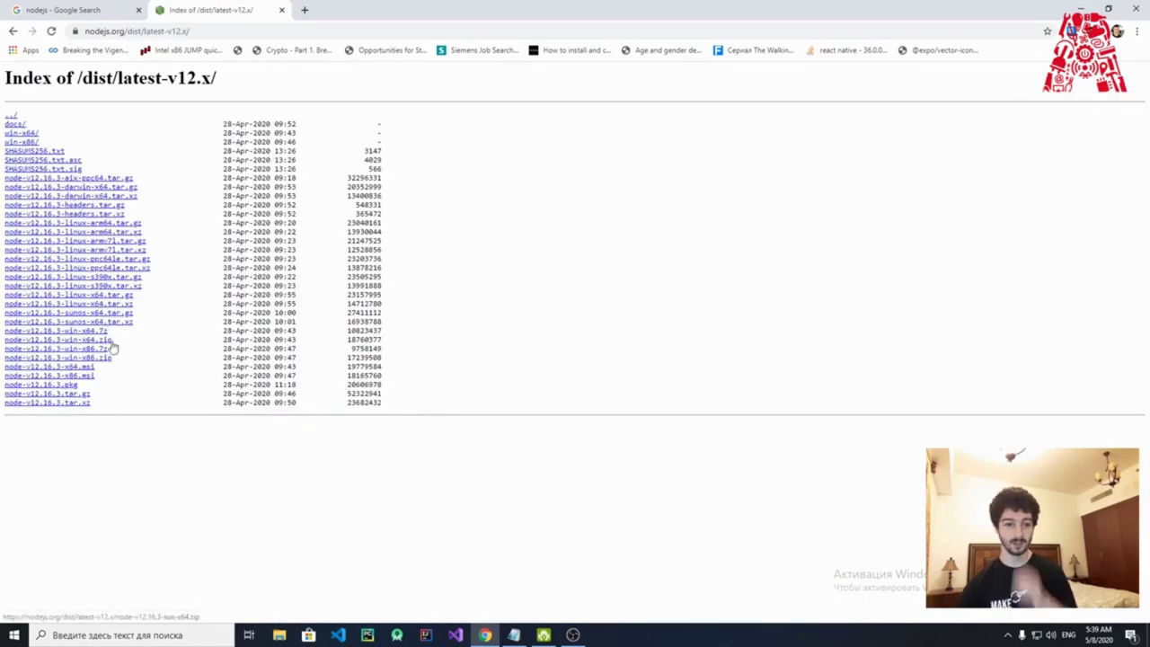
left_click(30, 134)
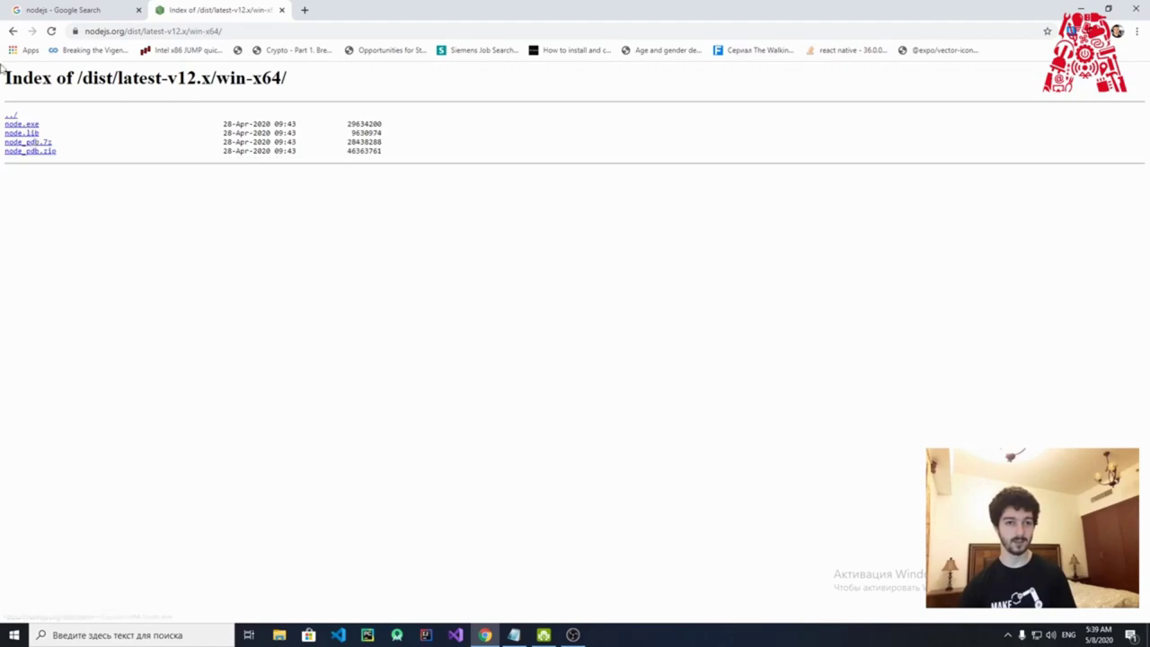
left_click(13, 32)
left_click(13, 32)
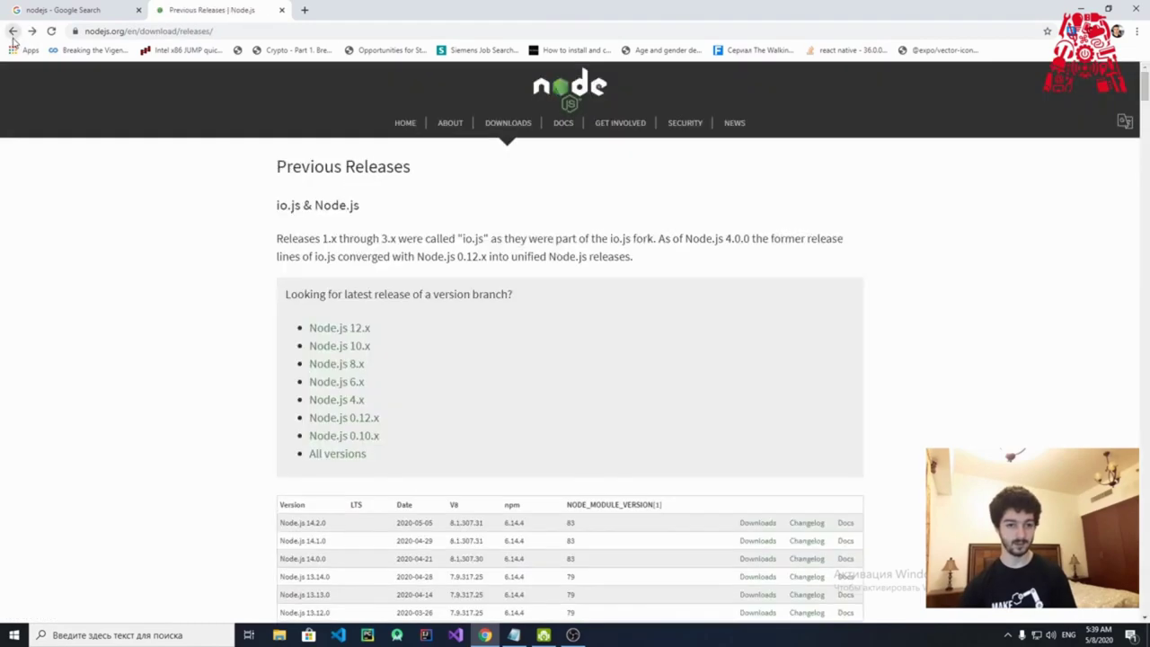
Look through the table of previous Node.js releases for version 12.10.0
scroll(413, 375, "down", 10)
scroll(386, 382, "up", 1)
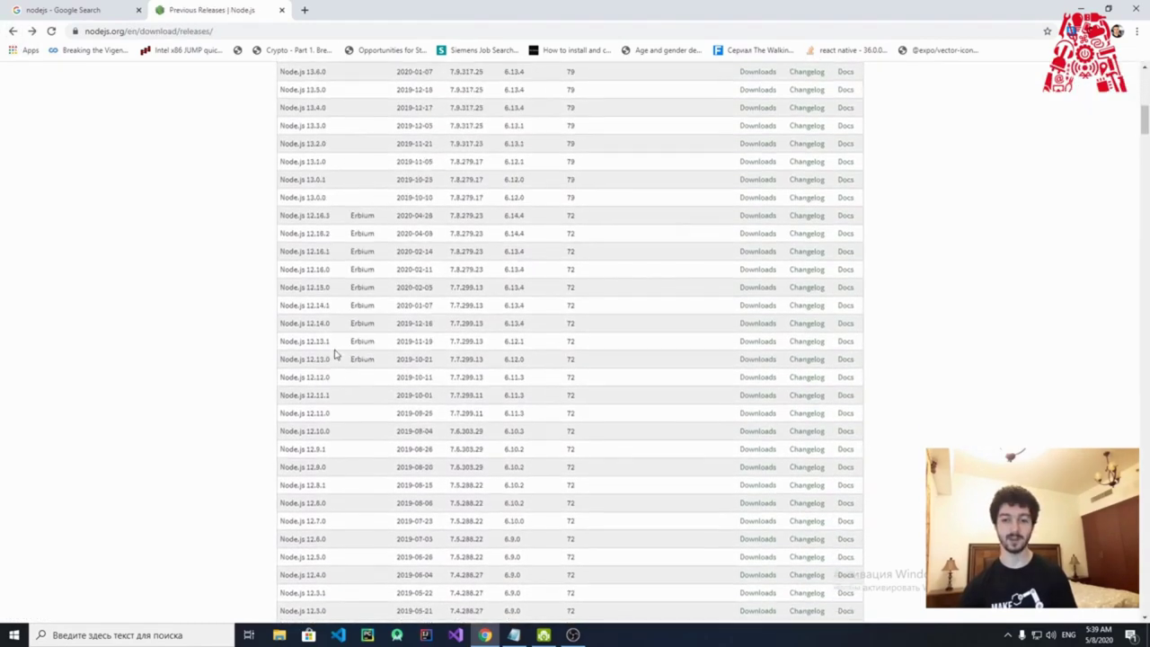
scroll(377, 262, "up", 4)
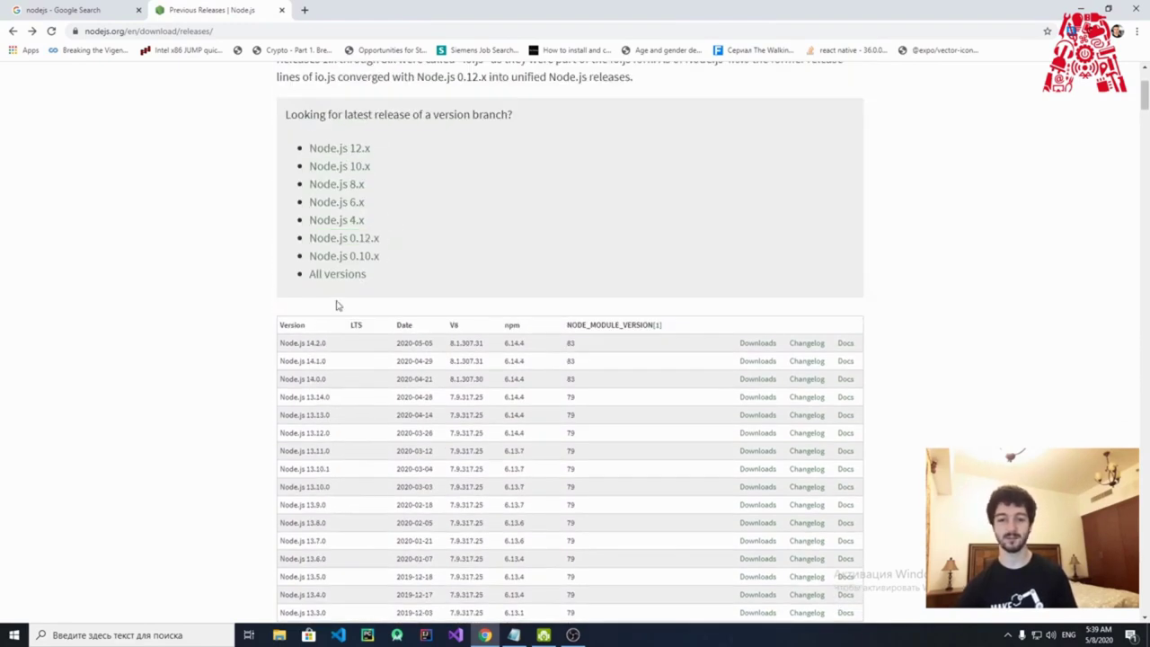
scroll(336, 297, "down", 2)
left_click_drag(325, 275, 364, 377)
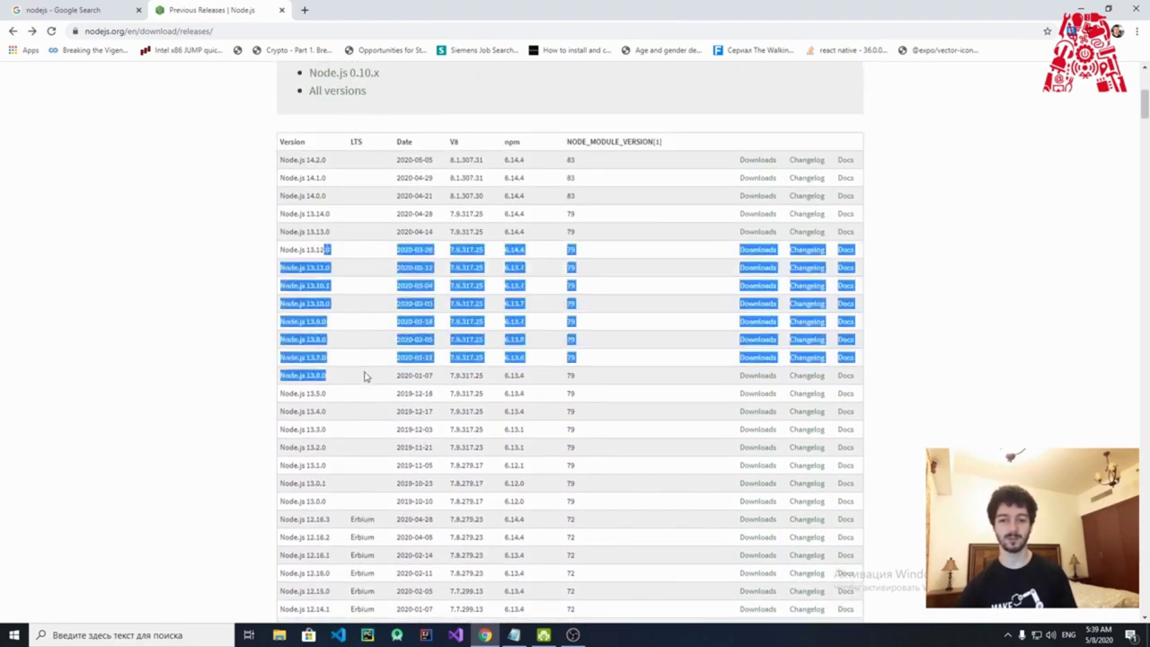
scroll(350, 359, "down", 2)
left_click(342, 341)
scroll(342, 357, "down", 2)
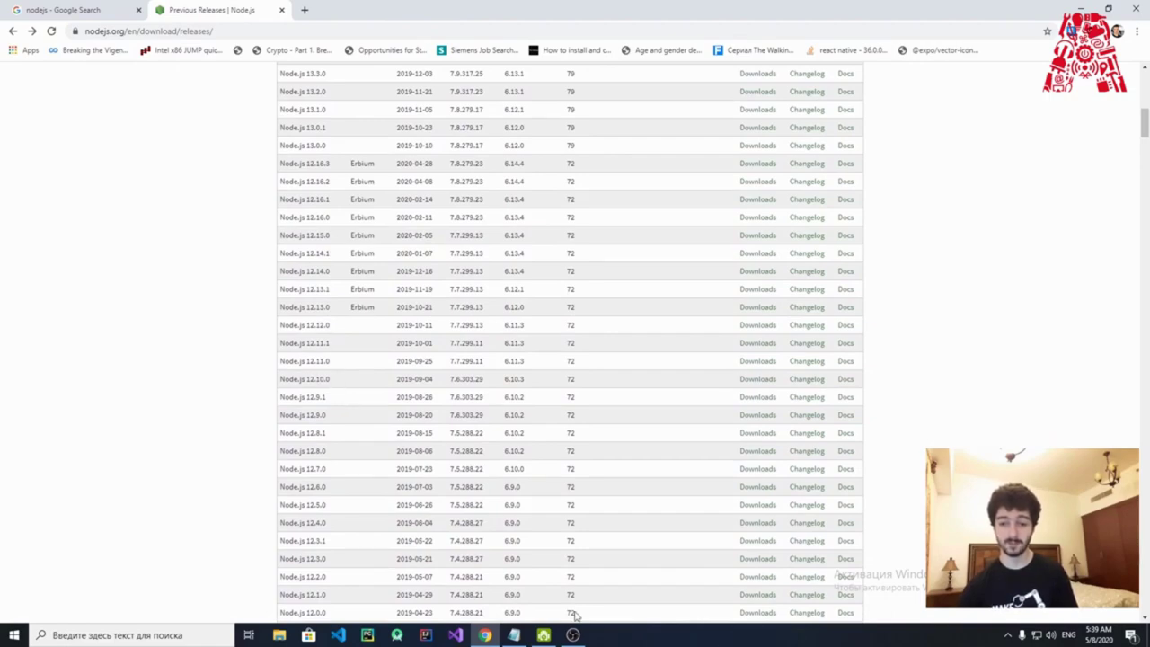
Recheck the required NodeJS version in the Requirments.txt notes and return to the Node.js 12.10.0 row in Chrome's releases table
left_click(513, 635)
left_click_drag(366, 85, 377, 84)
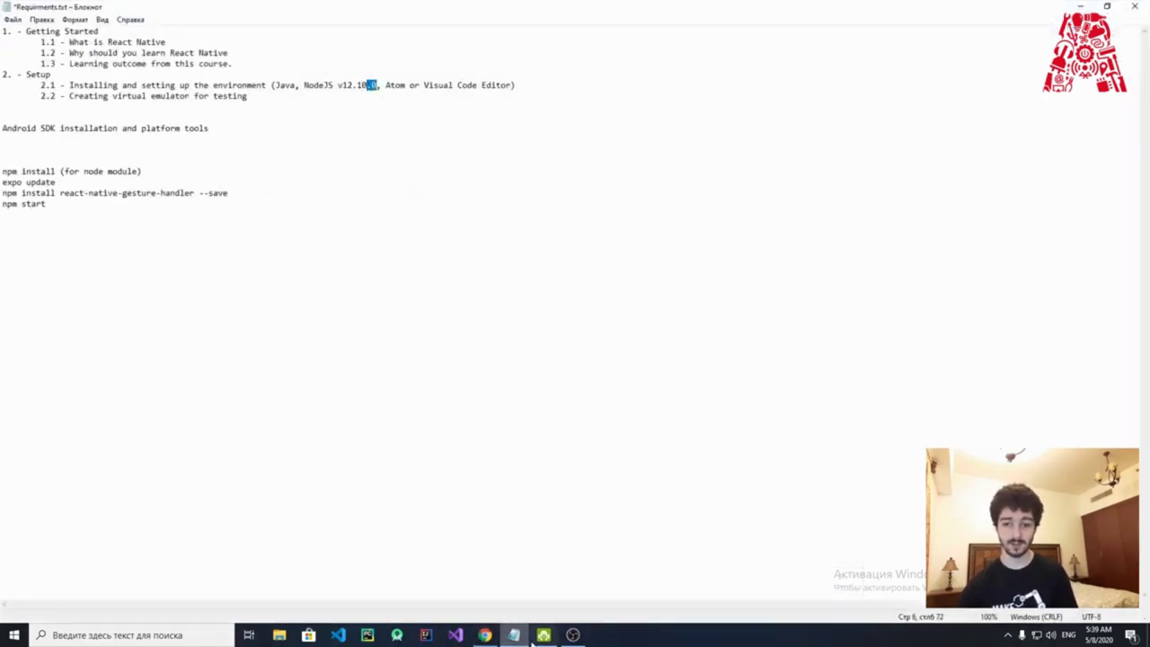
key("alt+Tab")
left_click_drag(316, 380, 700, 377)
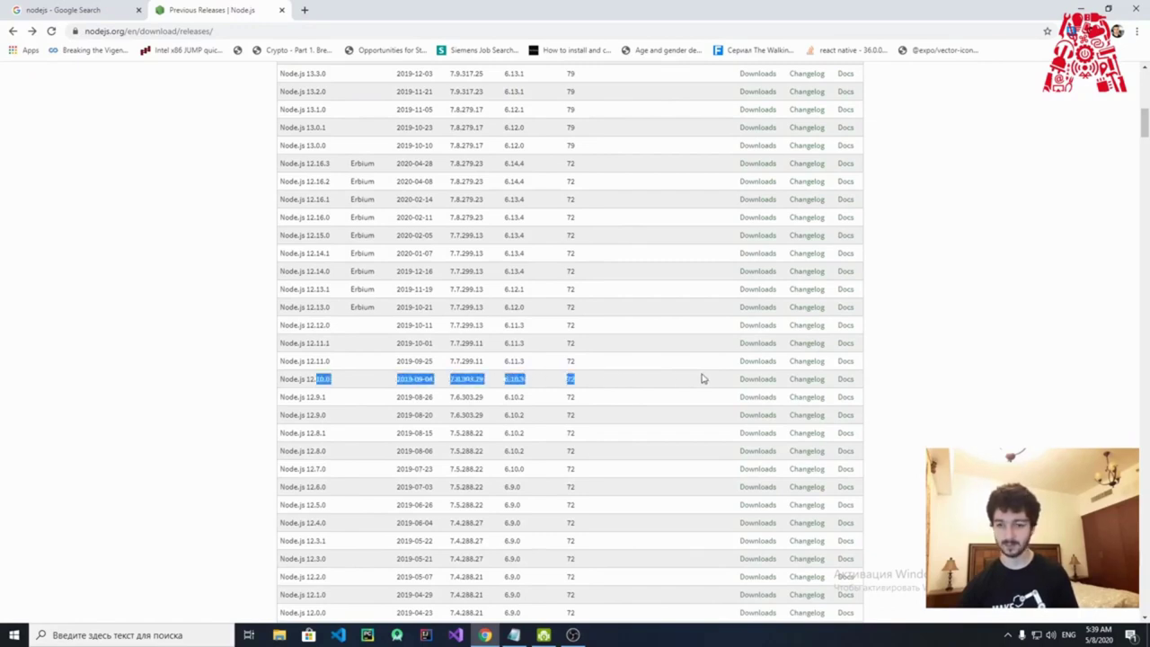
Download node-v12.10.0-x64.msi from the Node.js 12.10.0 release files and launch the installer
left_click(770, 383)
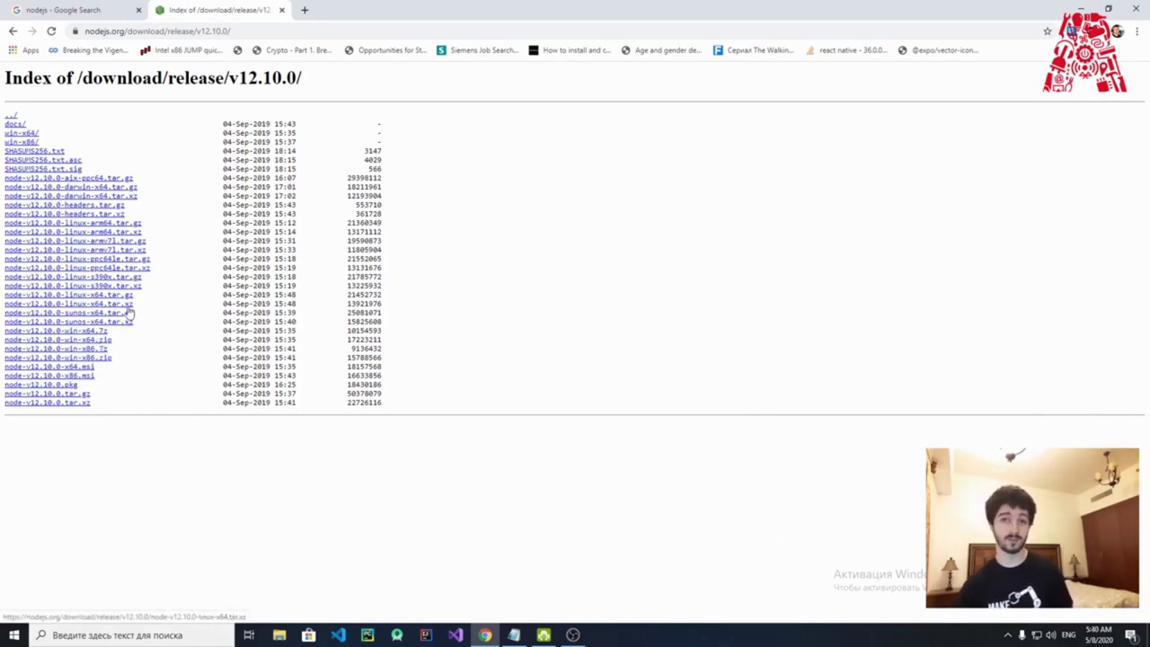
left_click(86, 369)
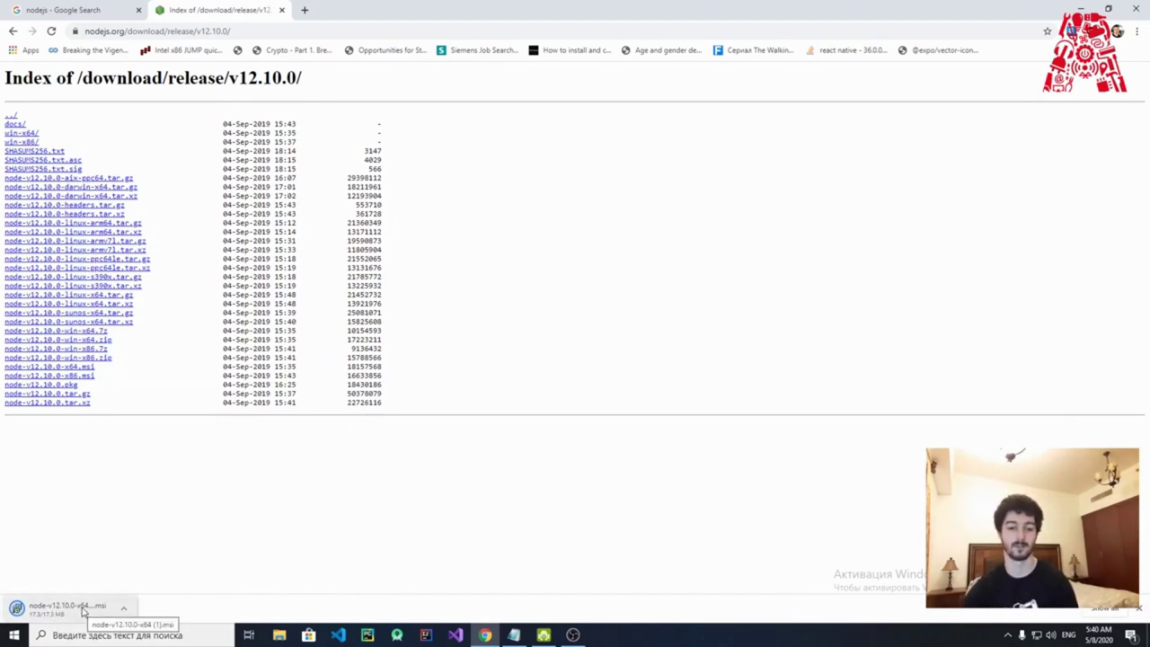
left_click(86, 609)
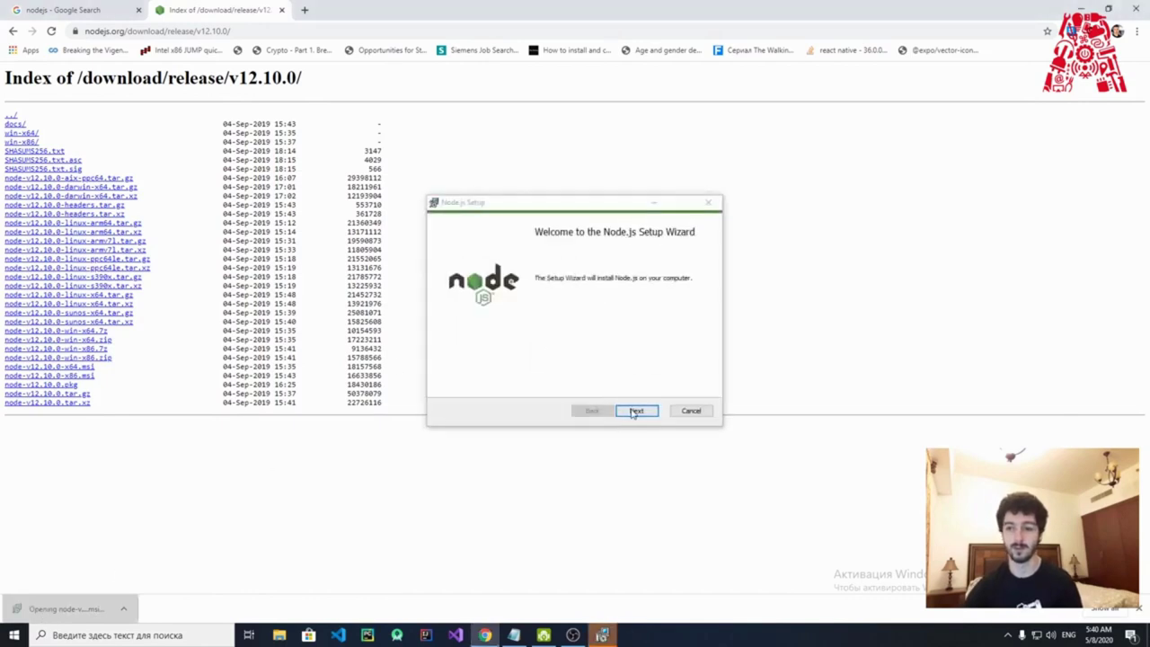
Accept the Node.js licence agreement and keep the destination folder C:\Program Files\nodejs\ and the default features
left_click(635, 412)
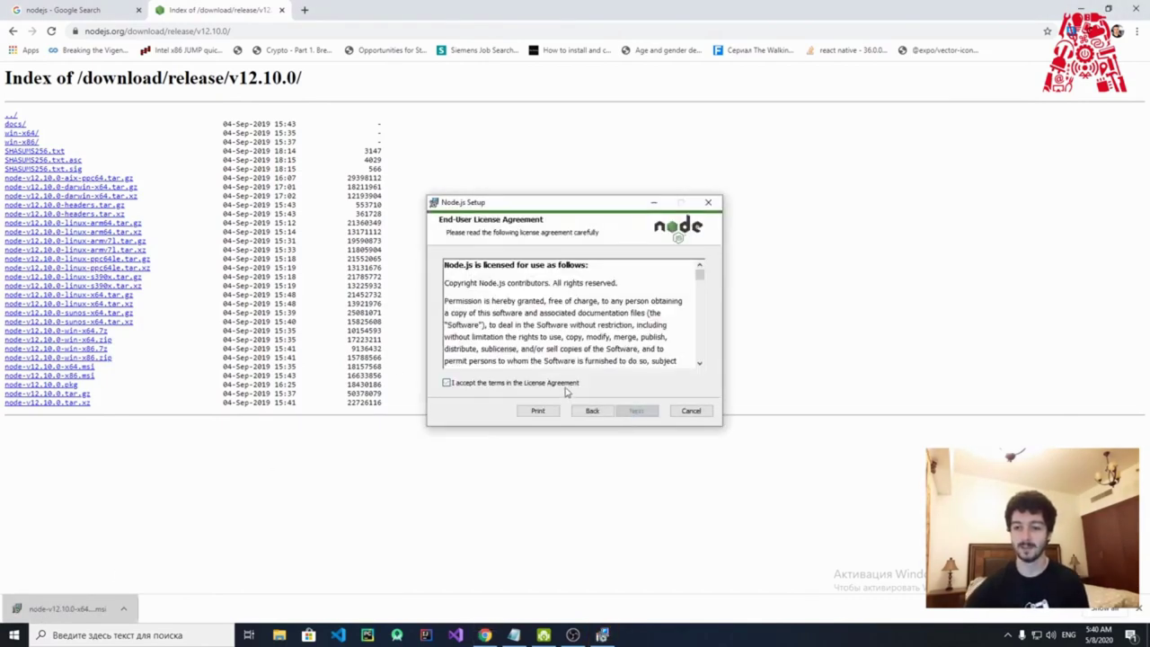
left_click(567, 385)
left_click(629, 412)
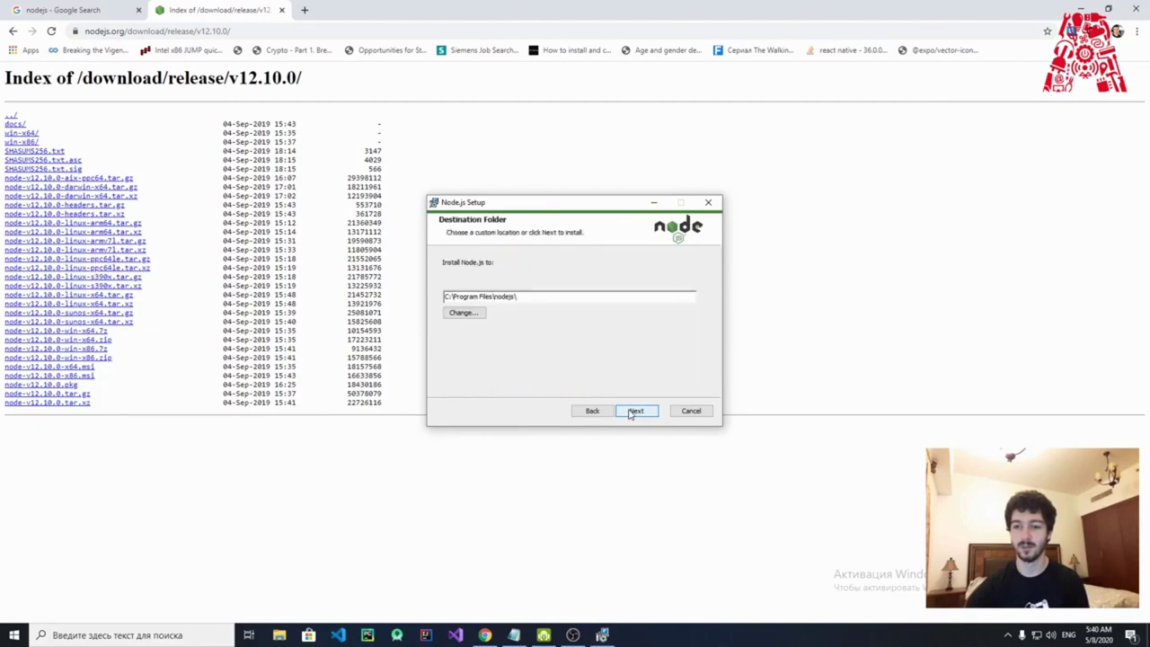
double_click(547, 296)
left_click(646, 412)
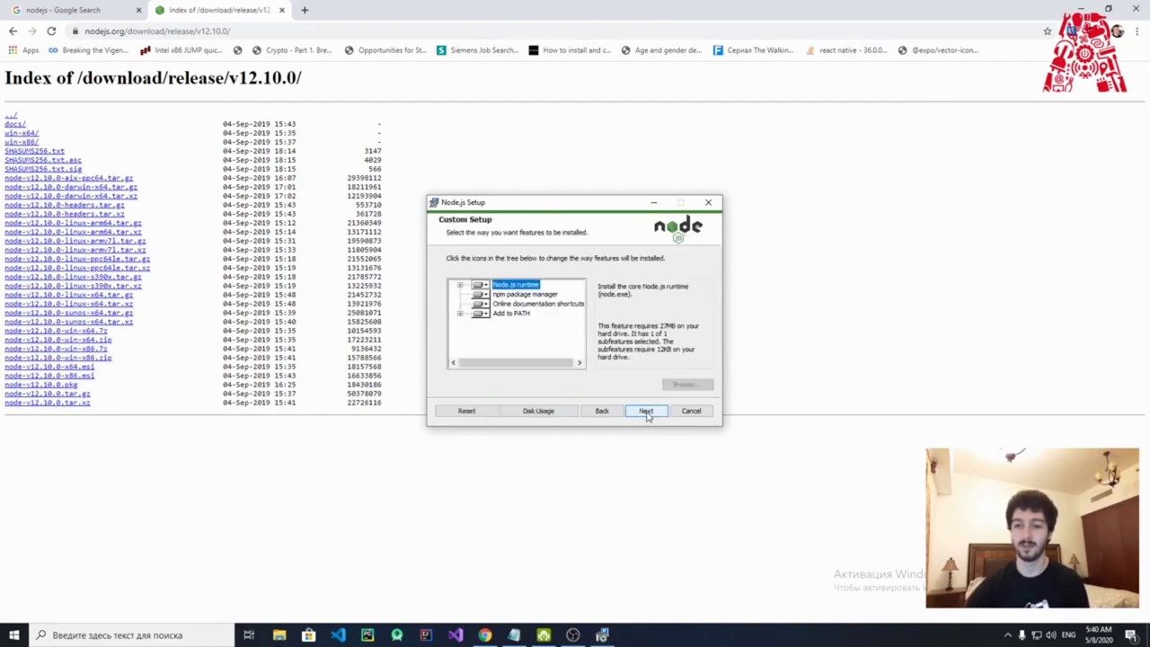
left_click(644, 413)
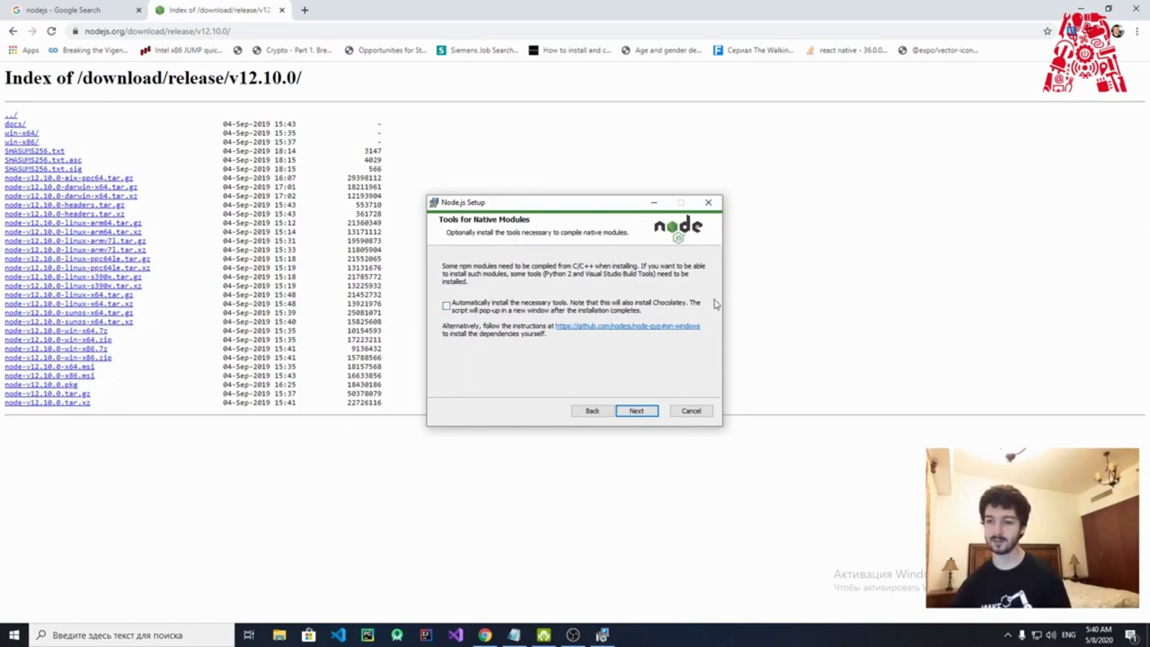
Install Node.js without the automatic native module tools and finish the setup wizard
left_click(639, 410)
left_click(634, 410)
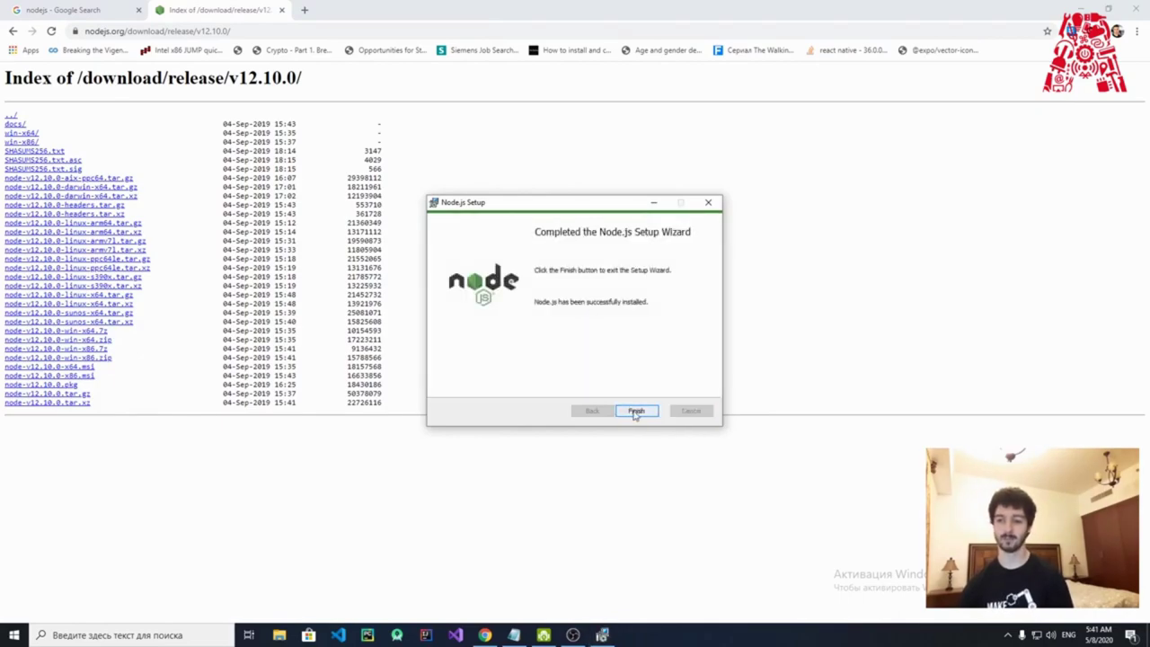
left_click(635, 410)
left_click_drag(641, 295, 608, 498)
left_click(595, 371)
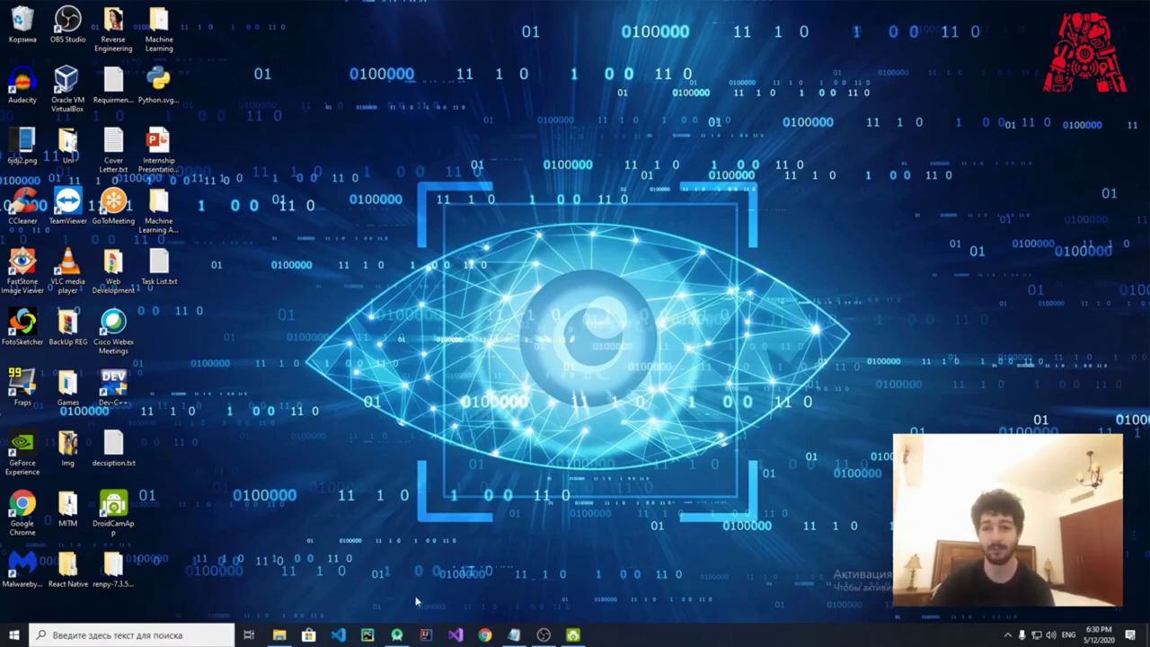
Open Chrome, go to google.ru and search for "android studio"
left_click(484, 635)
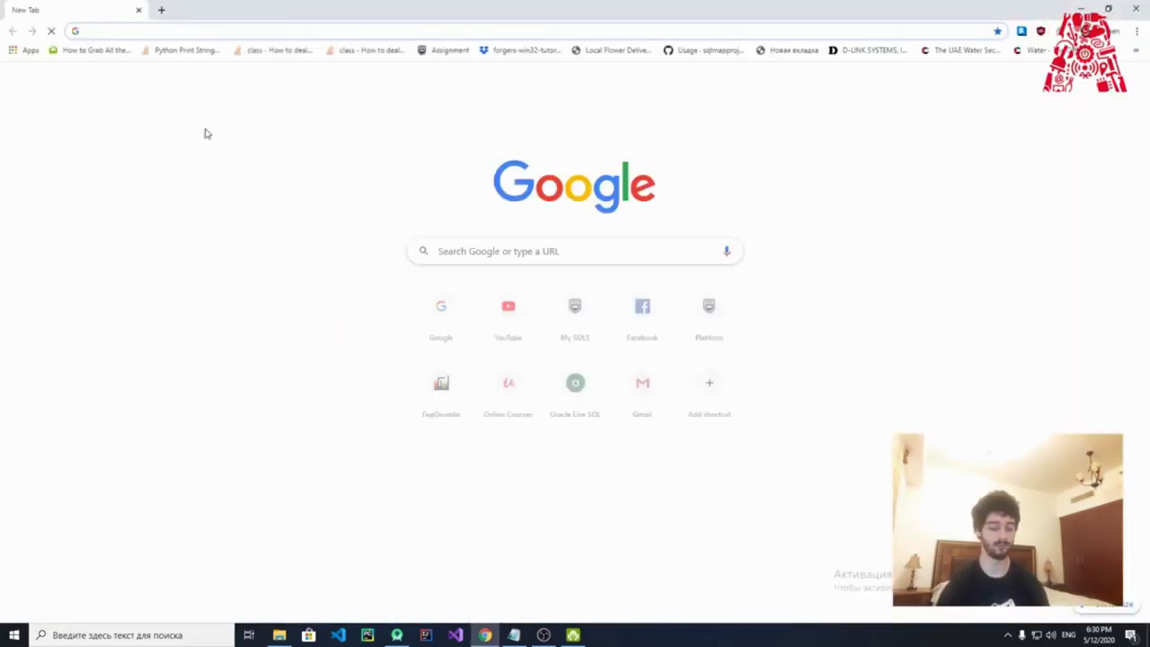
type("g")
key("Return")
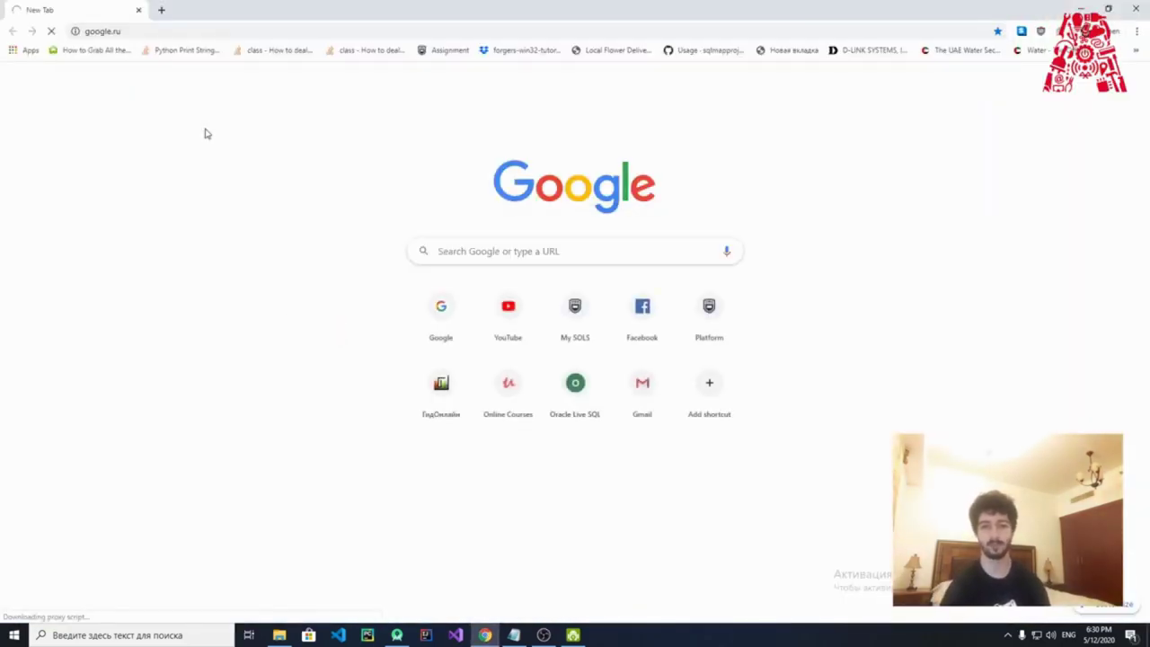
type("andr")
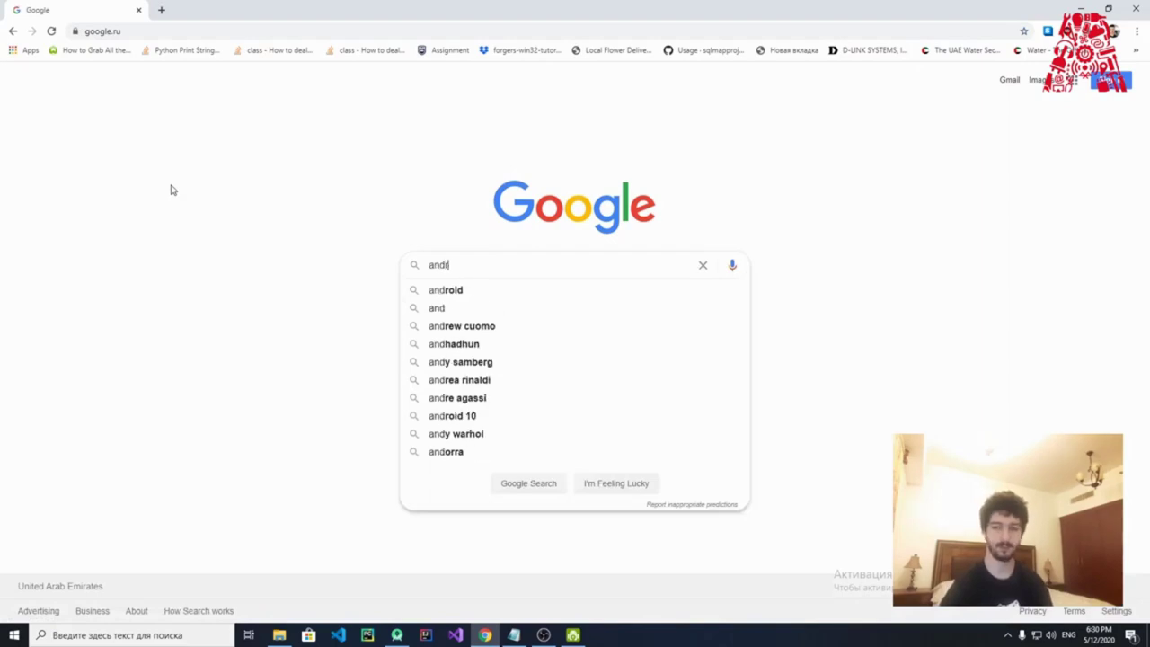
type("oid studio")
key("Return")
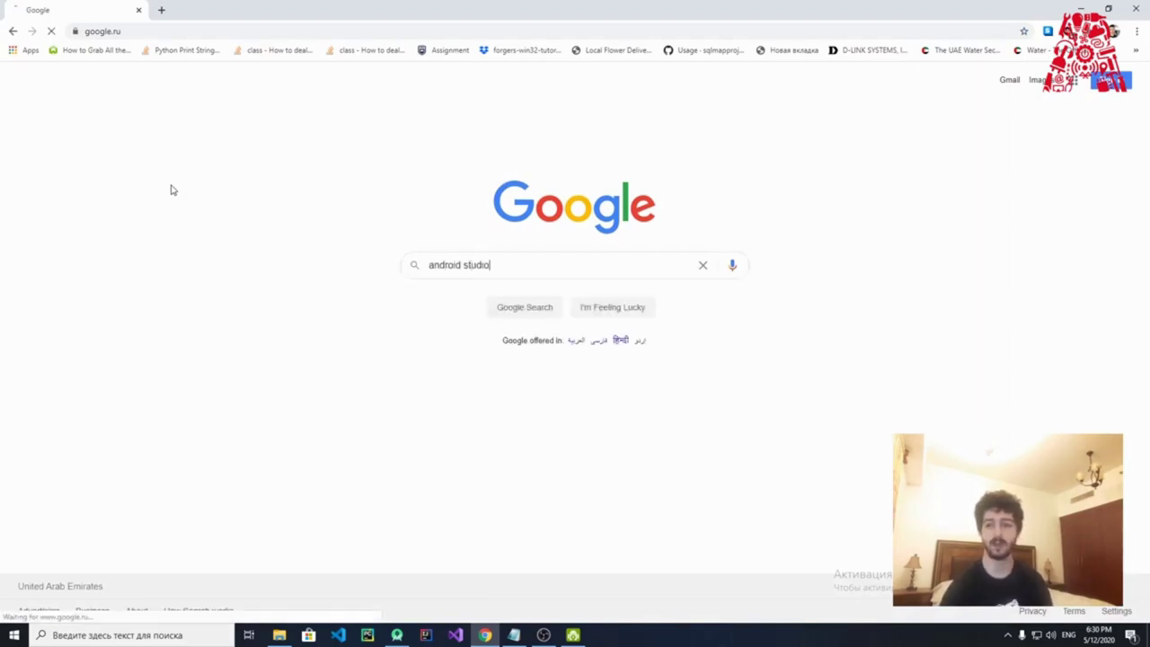
Open the official Android Studio download page from the search results, look it over and close the browser
left_click(171, 192)
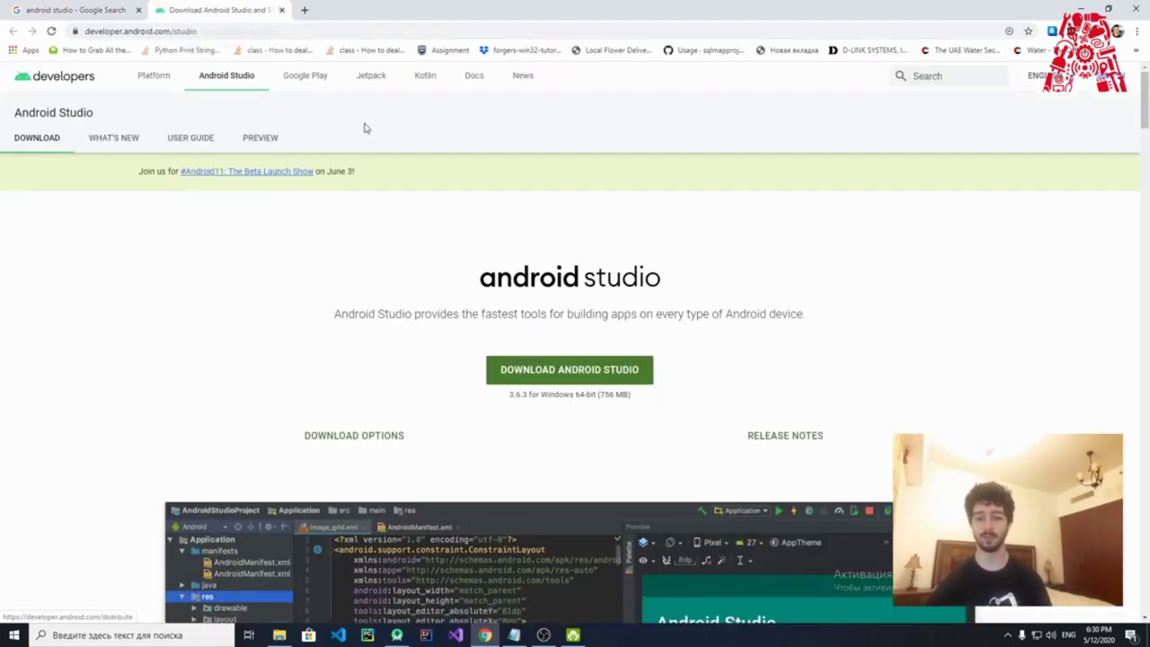
scroll(539, 250, "down", 1)
scroll(531, 248, "up", 1)
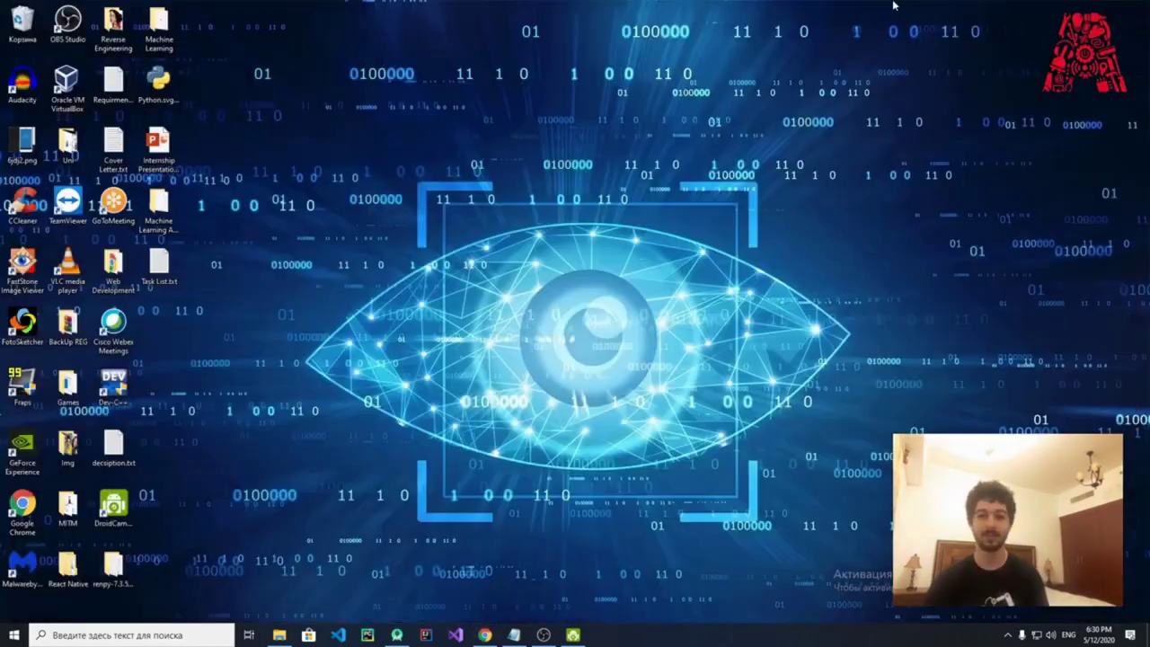
left_click(1122, 9)
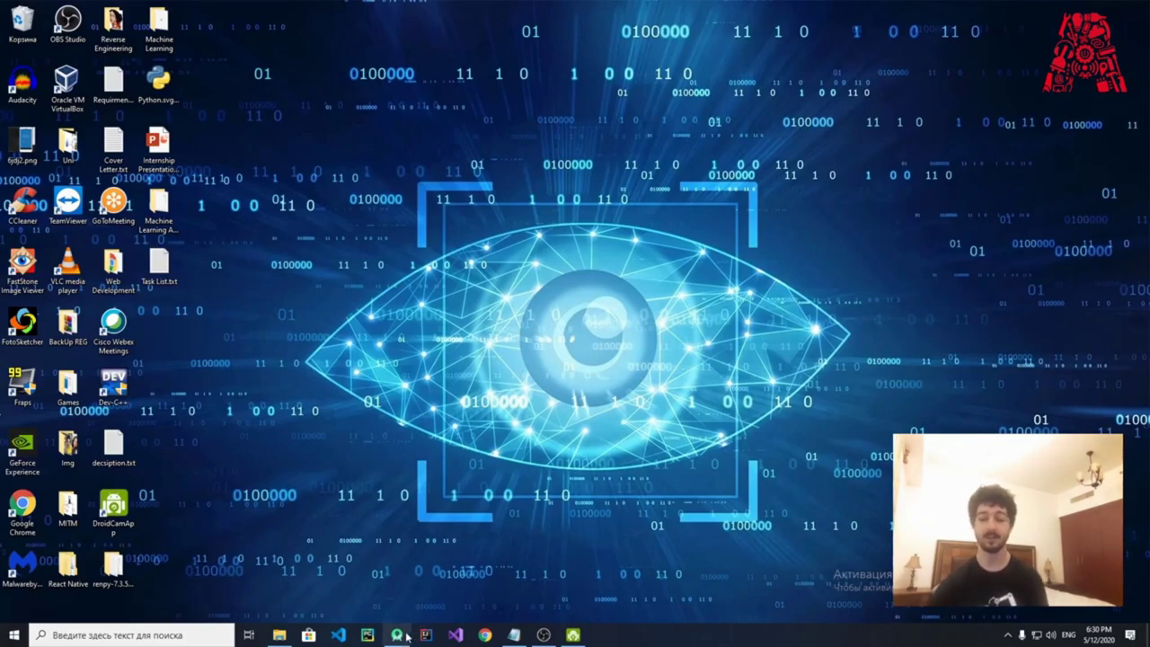
Launch Android Studio and open the Android Virtual Device Manager
mouse_move(396, 634)
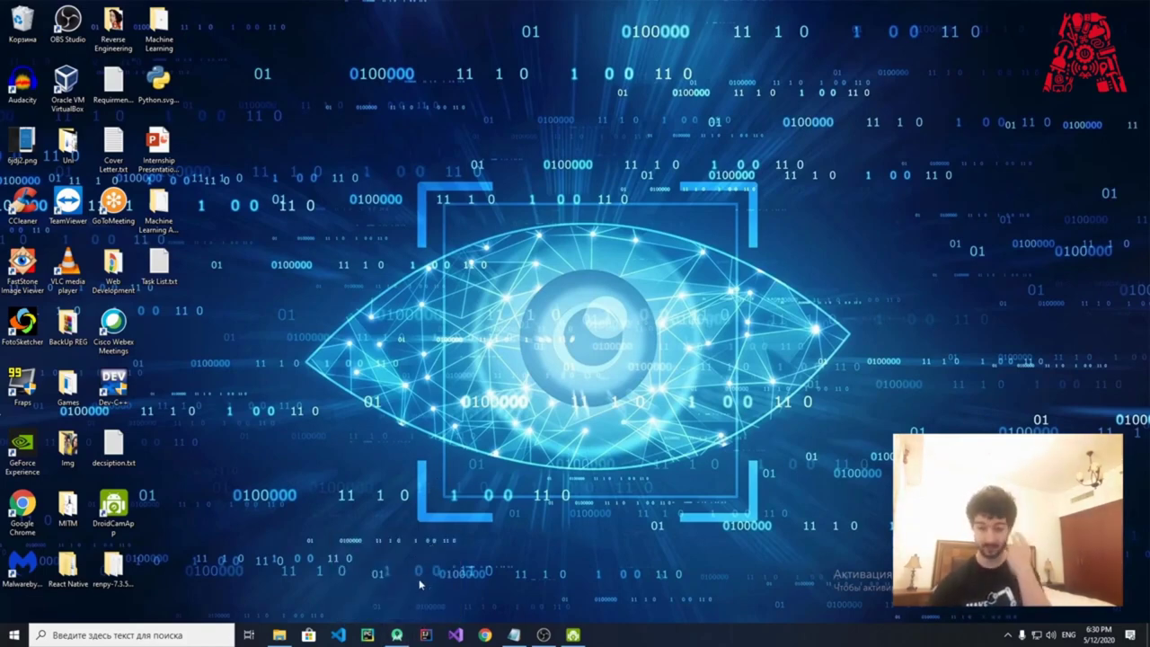
left_click(398, 633)
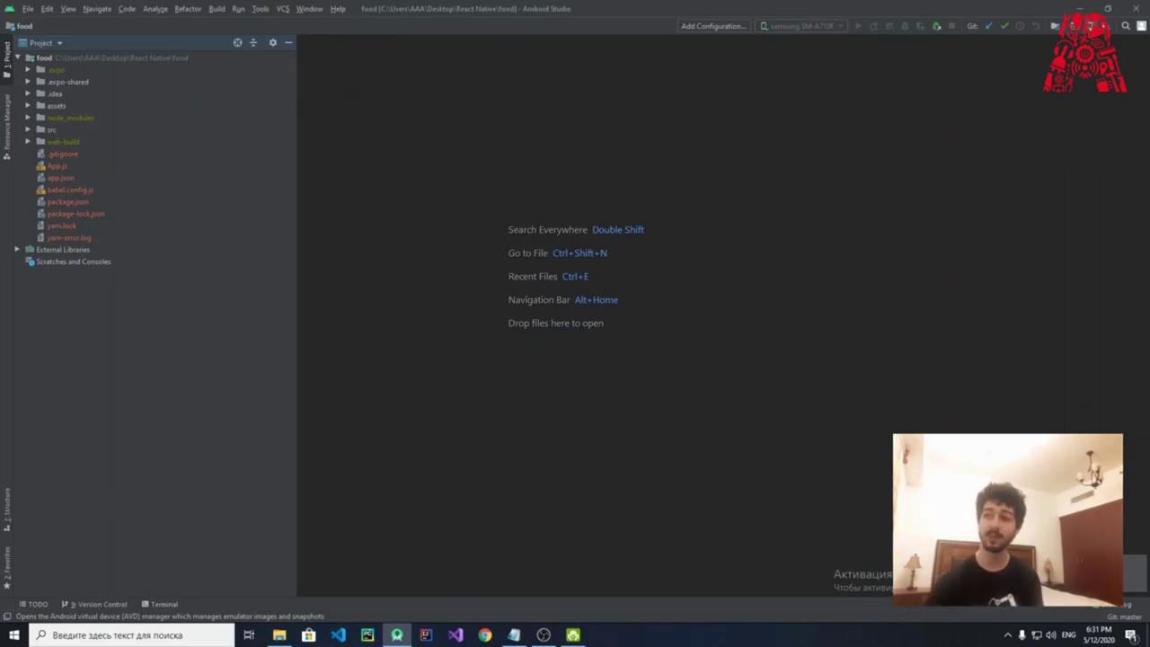
left_click(1073, 25)
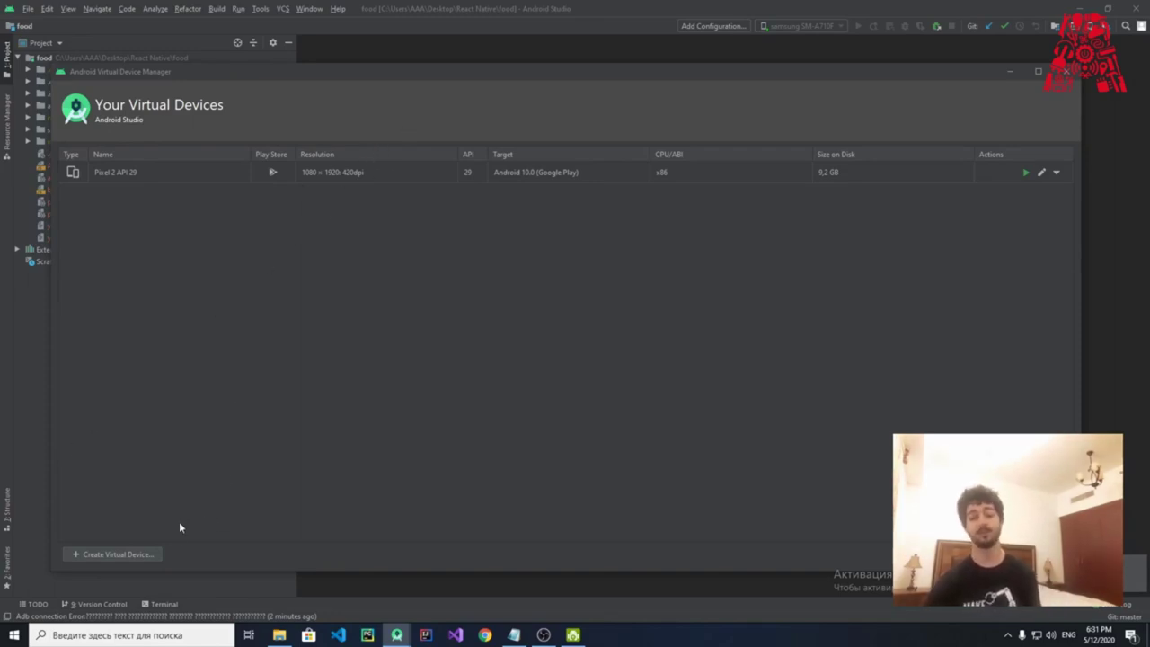
Start creating a virtual device, look through the phone definitions and continue with Pixel 2
left_click(96, 555)
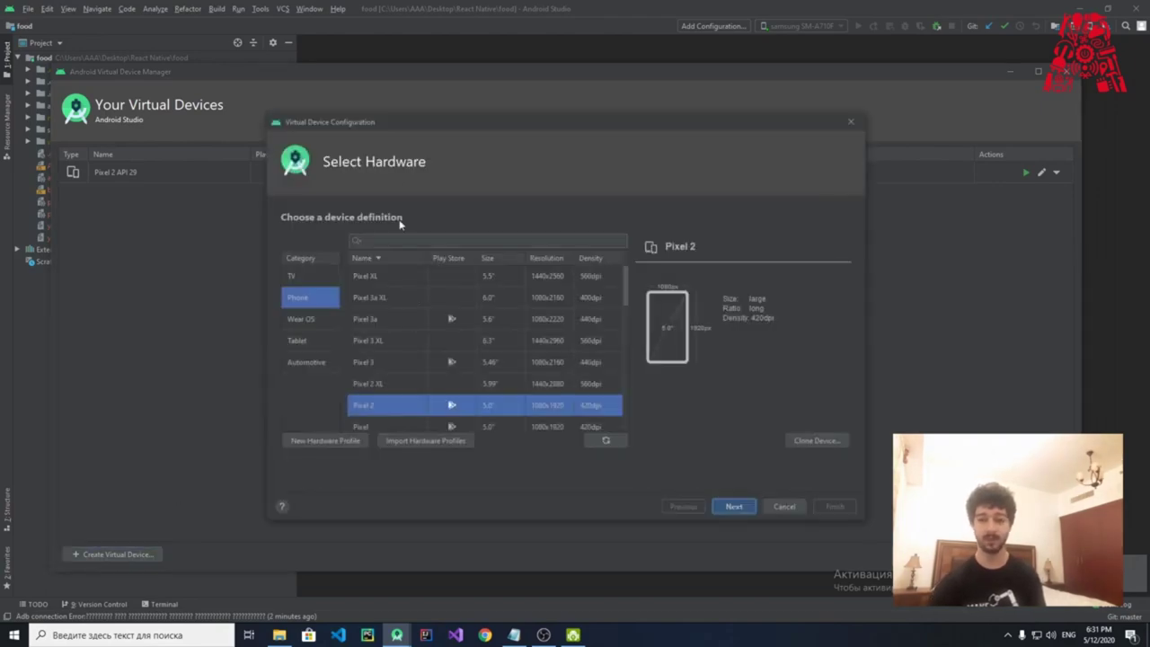
scroll(521, 361, "down", 2)
scroll(507, 384, "up", 2)
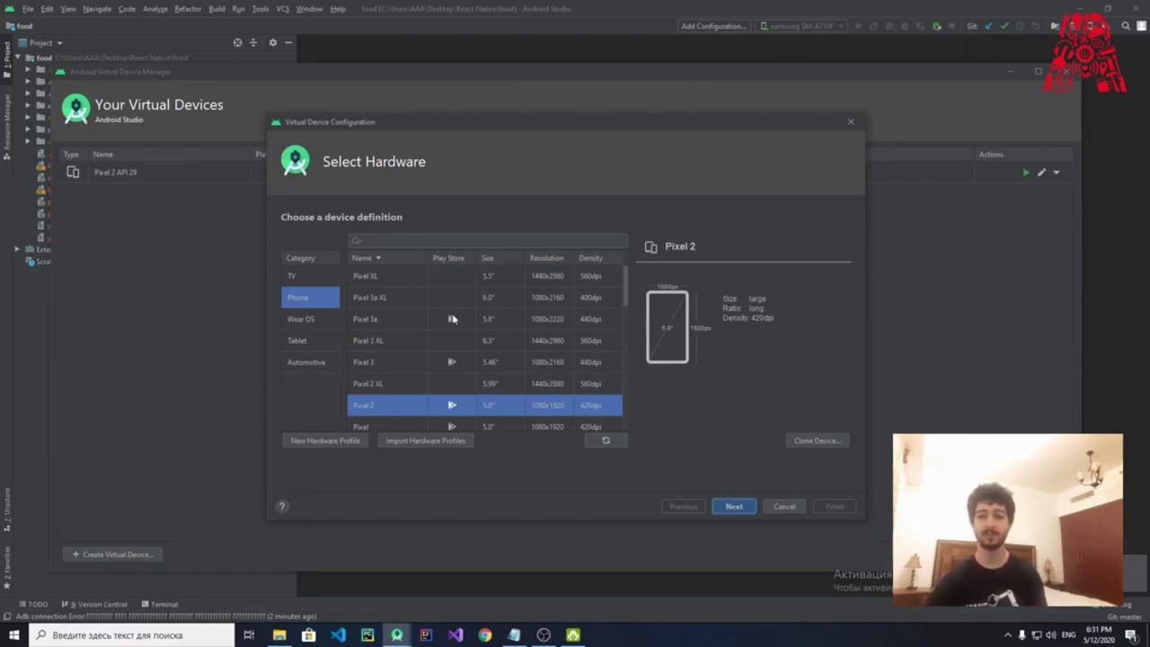
scroll(464, 310, "down", 2)
scroll(465, 320, "up", 1)
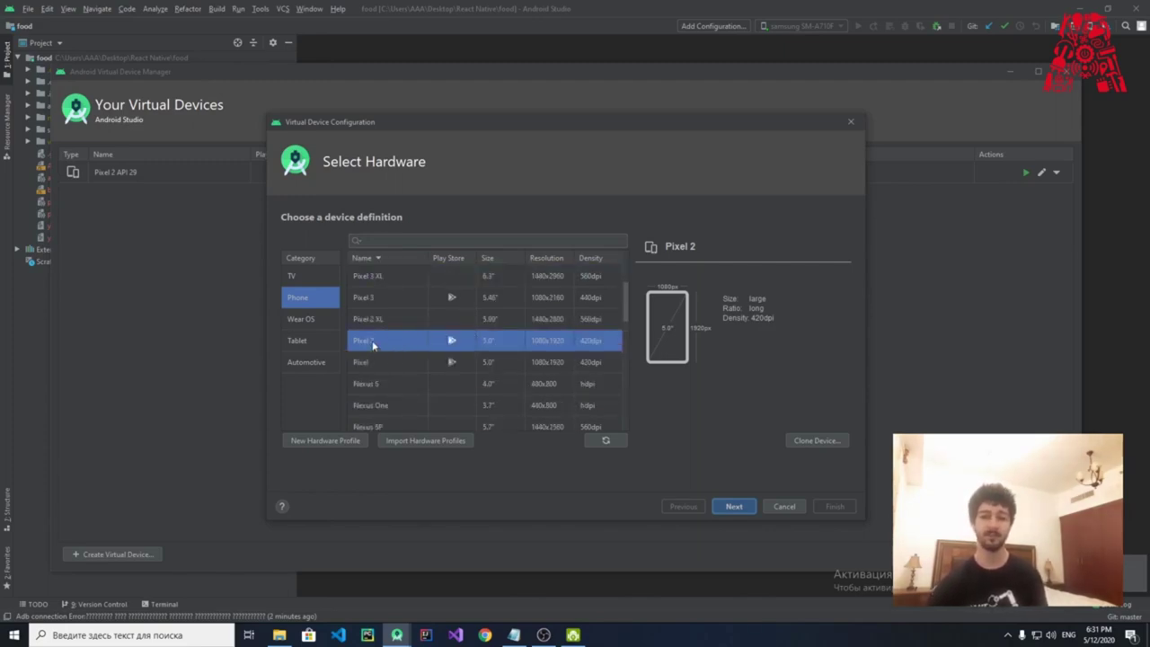
left_click(732, 507)
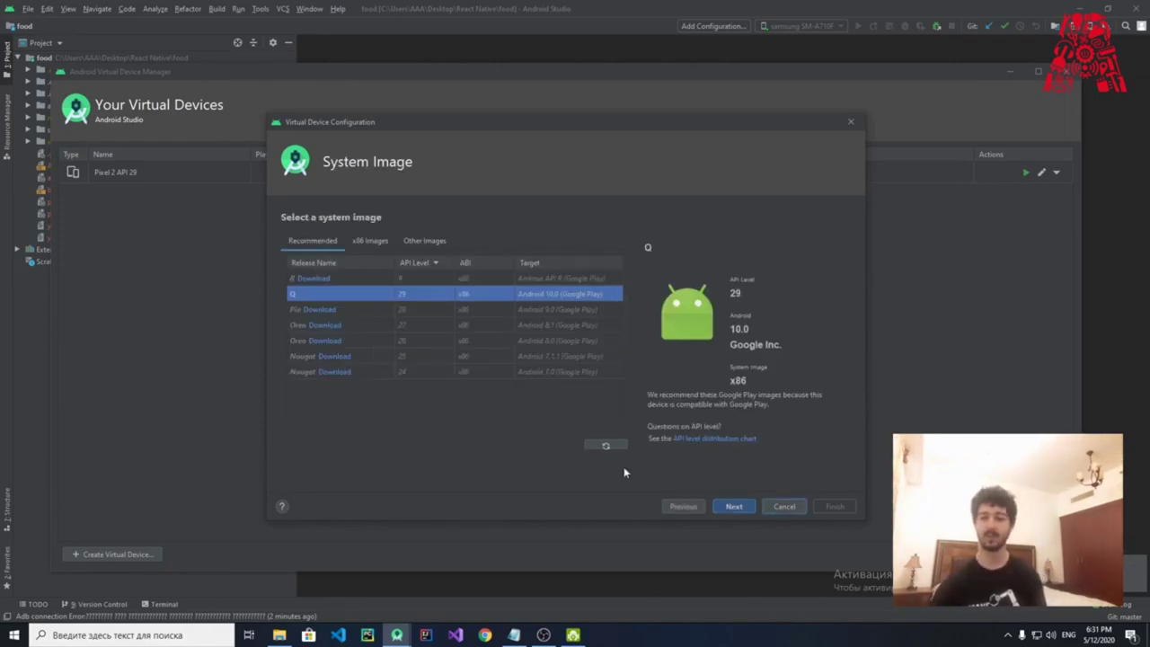
Compare the Q, Oreo and Pie system images and cancel the virtual device configuration
left_click(468, 296)
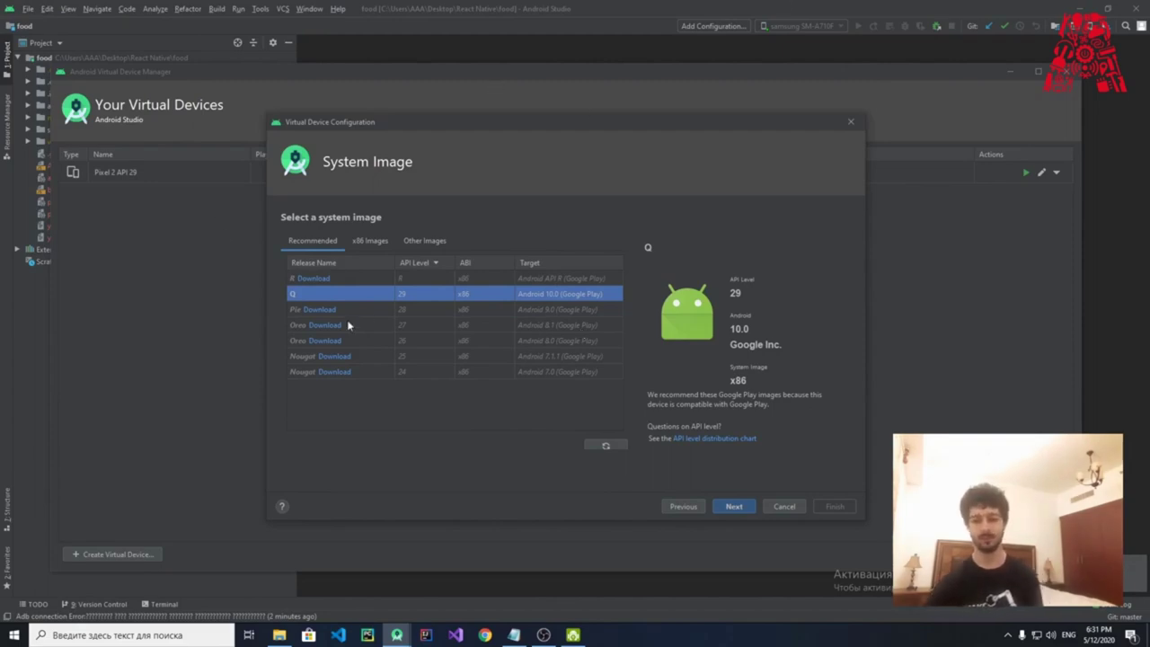
left_click(379, 340)
left_click(414, 314)
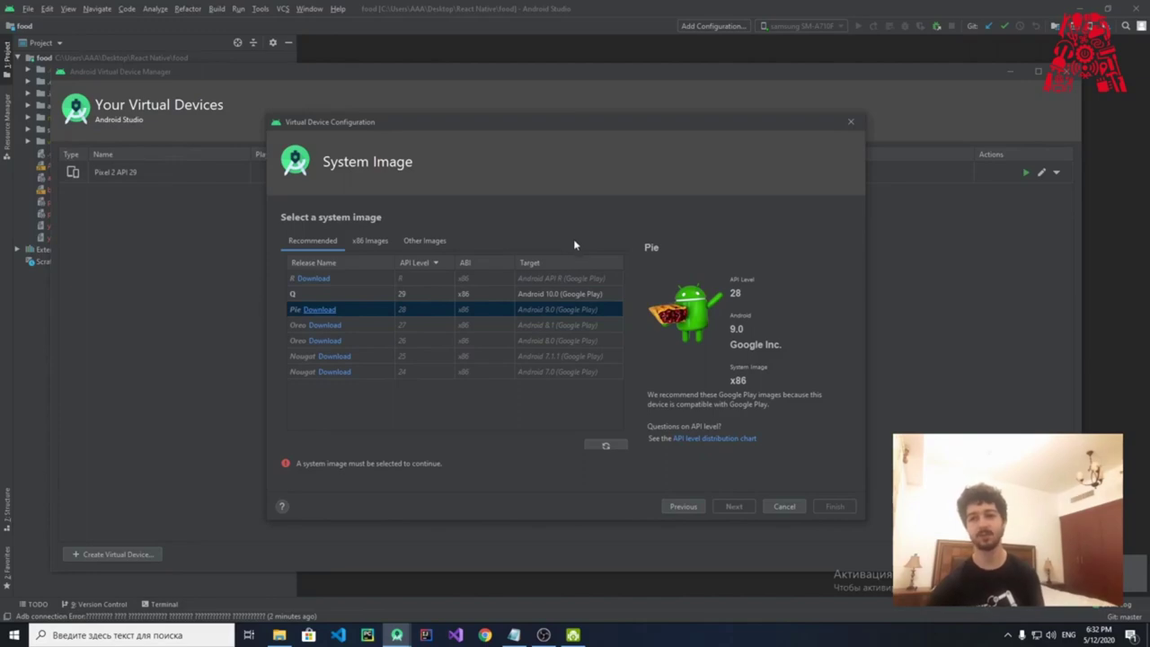
left_click(783, 505)
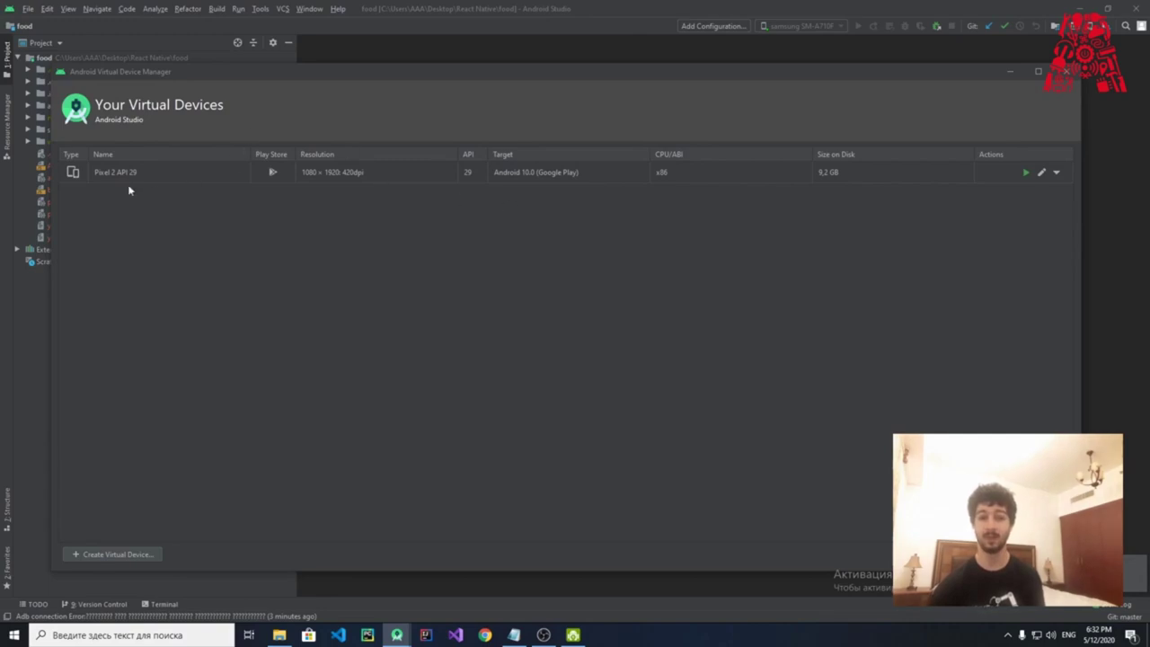
Start the existing Pixel 2 API 29 virtual device and try its home screen
left_click(1024, 172)
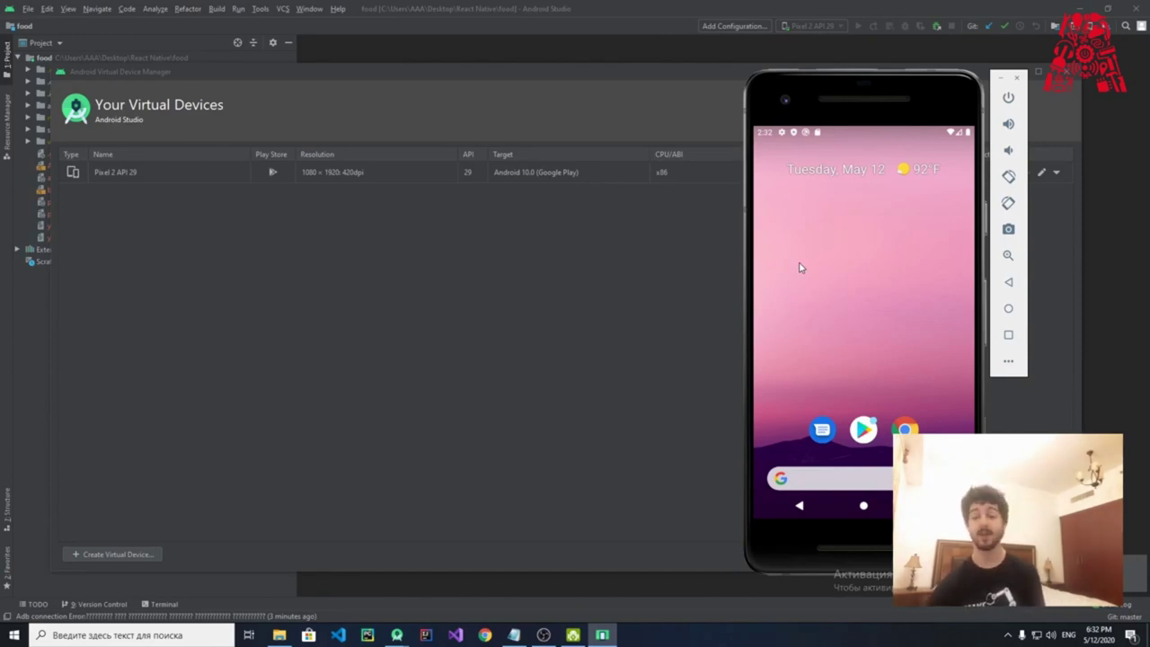
left_click(807, 175)
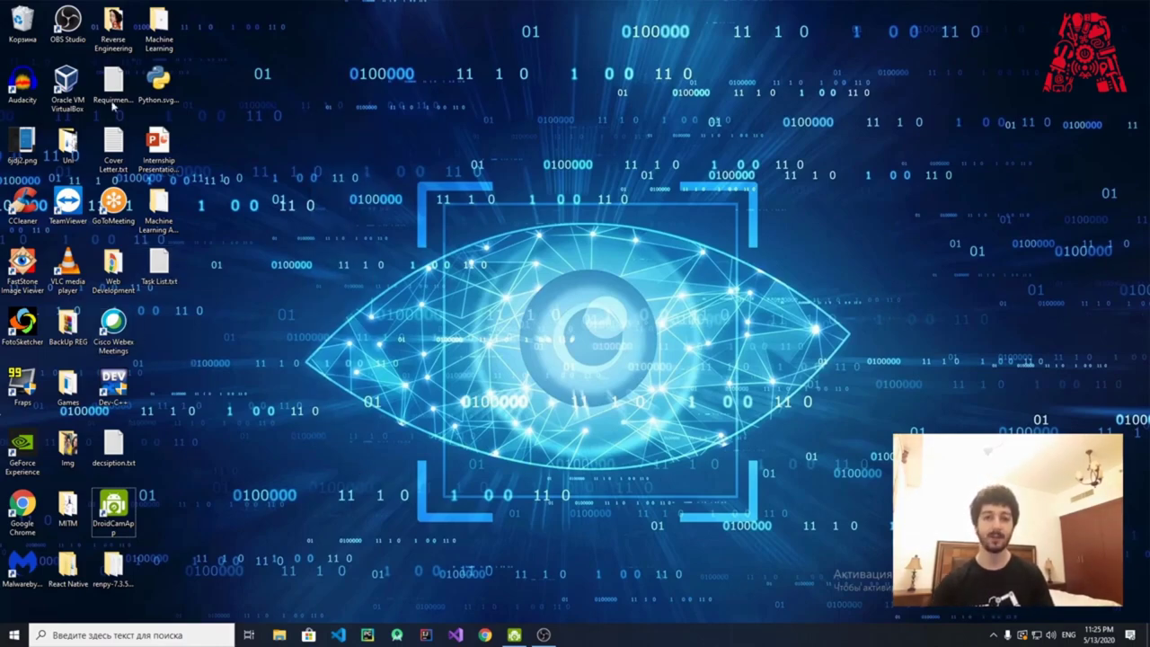
Open the Requirments.txt notes from the desktop, review the Android SDK PATH entries and minimise the notes
double_click(114, 101)
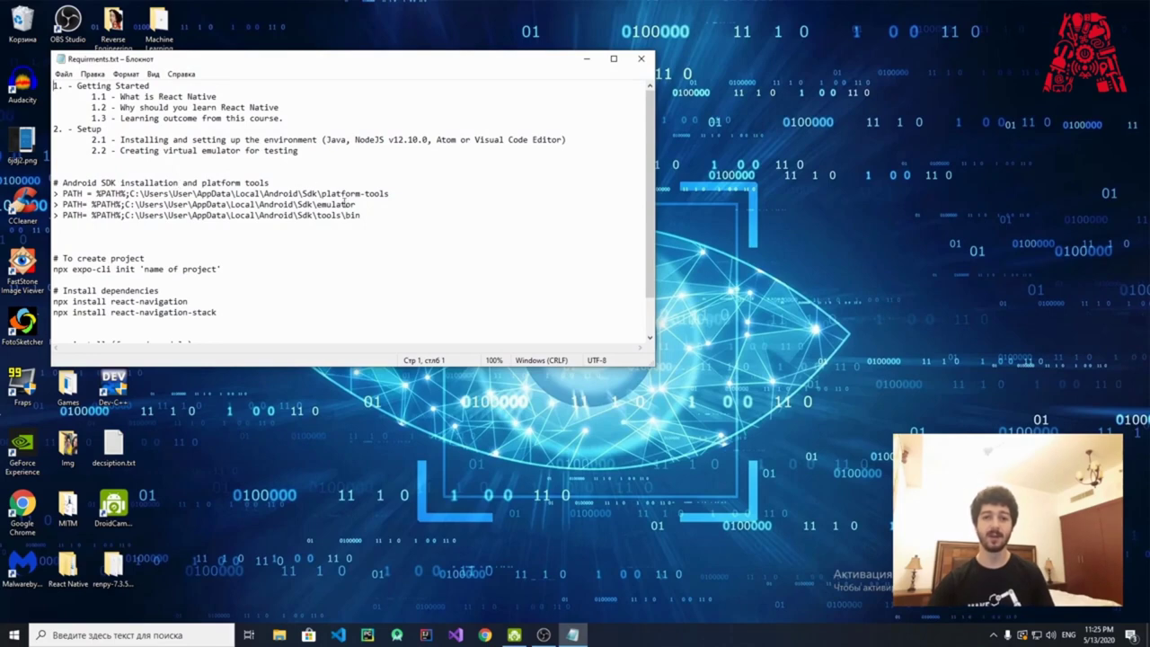
left_click_drag(384, 221, 300, 193)
left_click(316, 203)
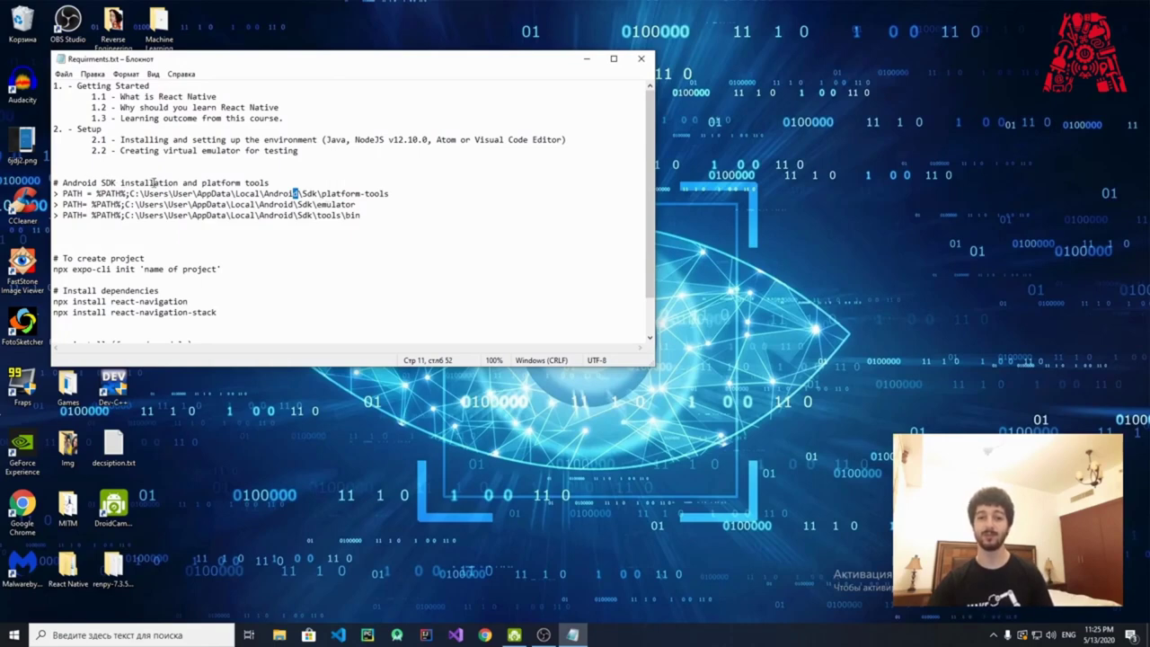
left_click_drag(319, 63, 247, 203)
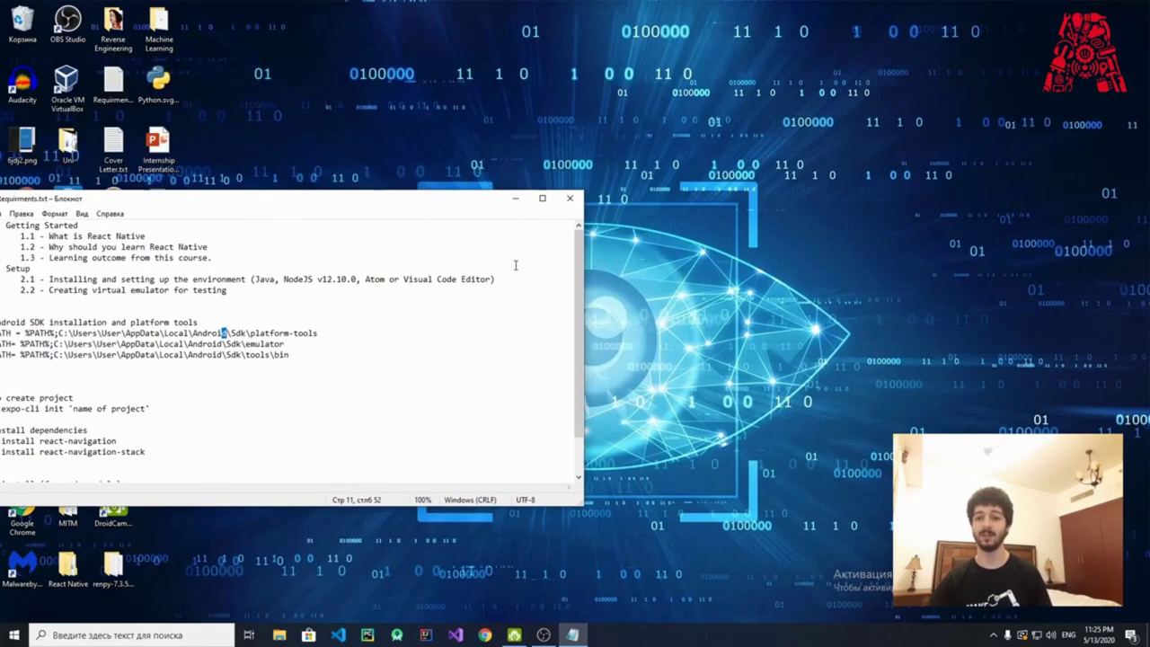
left_click(517, 201)
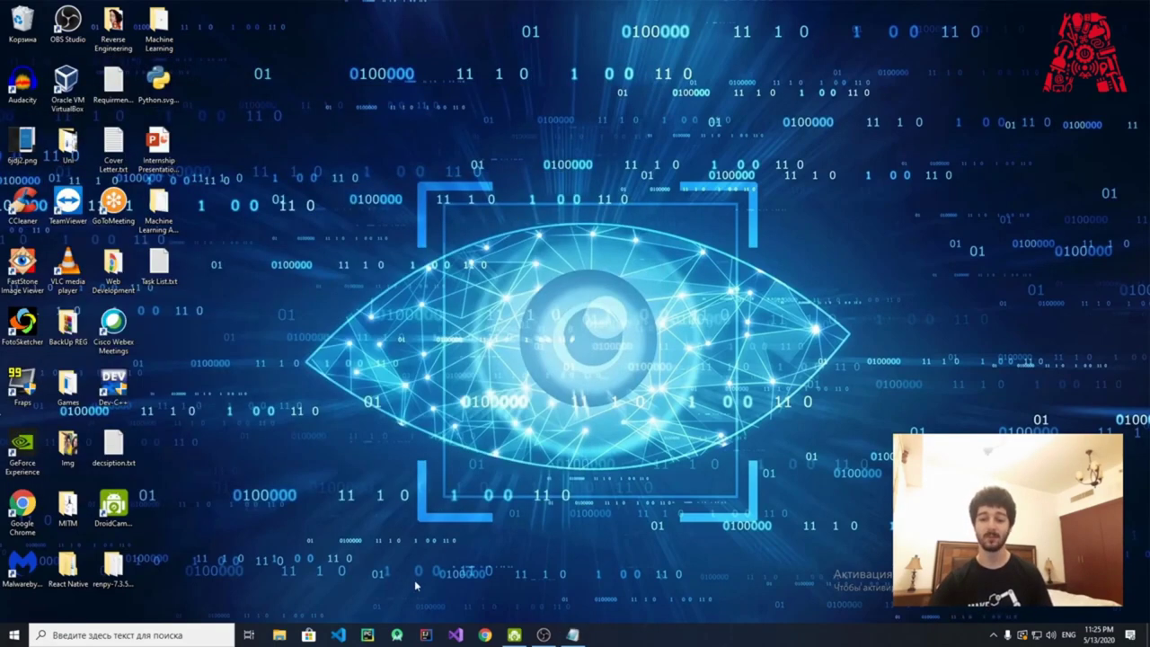
Switch to Android Studio, review the Android SDK platforms and SDK Tools in its settings, close them and minimise the program
left_click(400, 631)
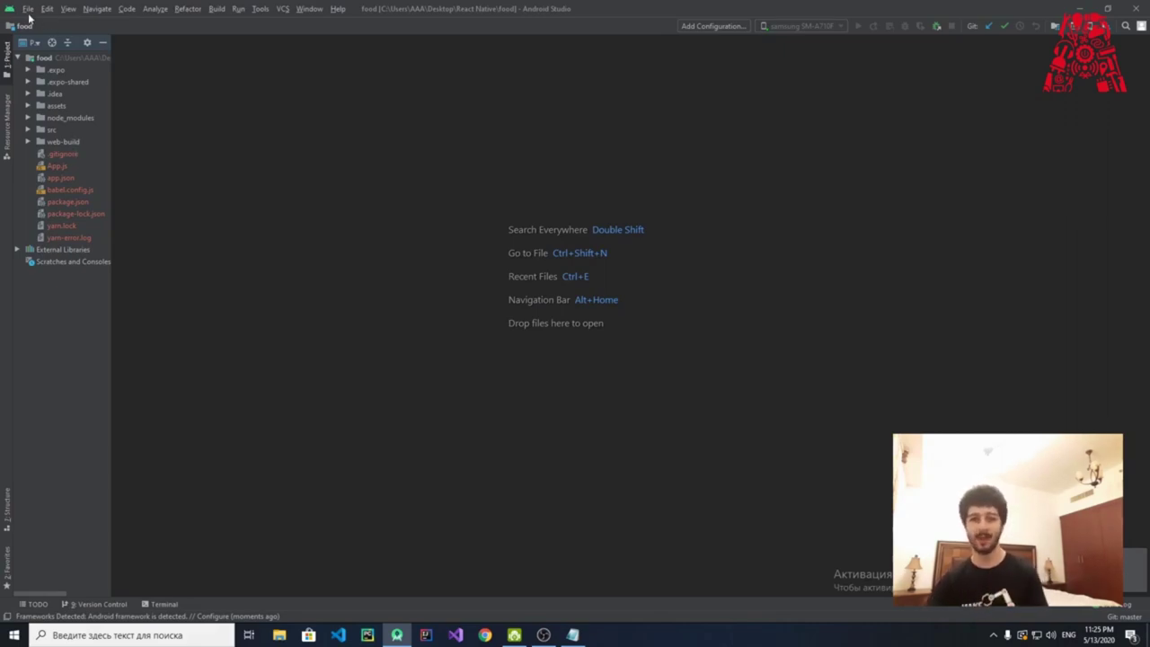
left_click(27, 10)
left_click(44, 89)
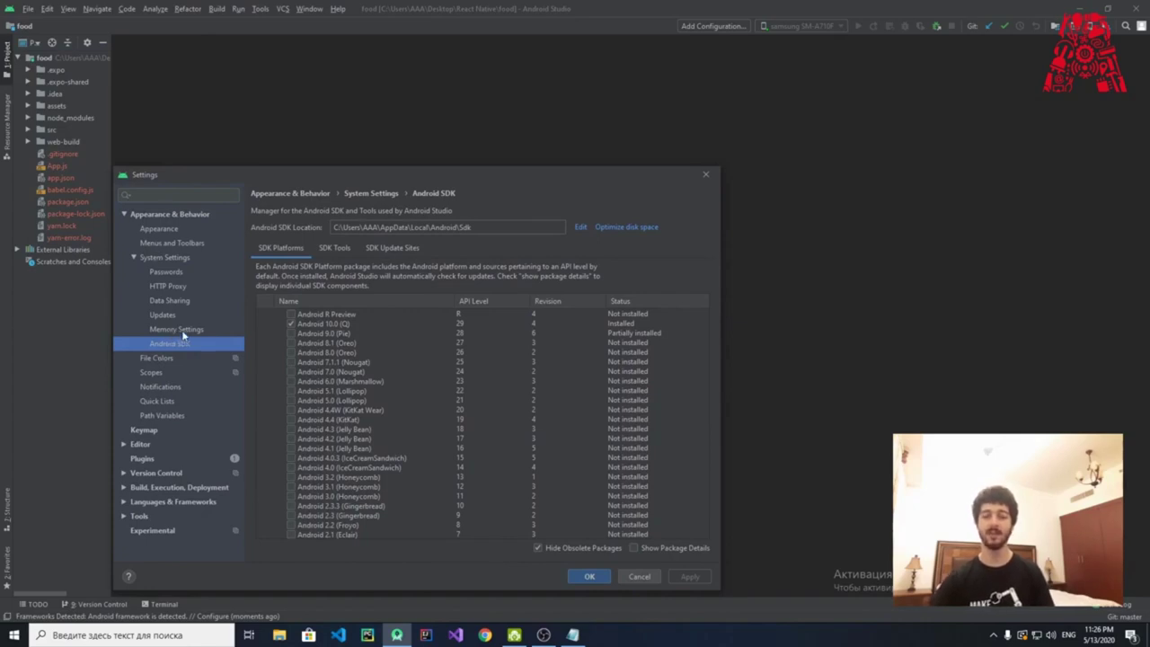
left_click(334, 251)
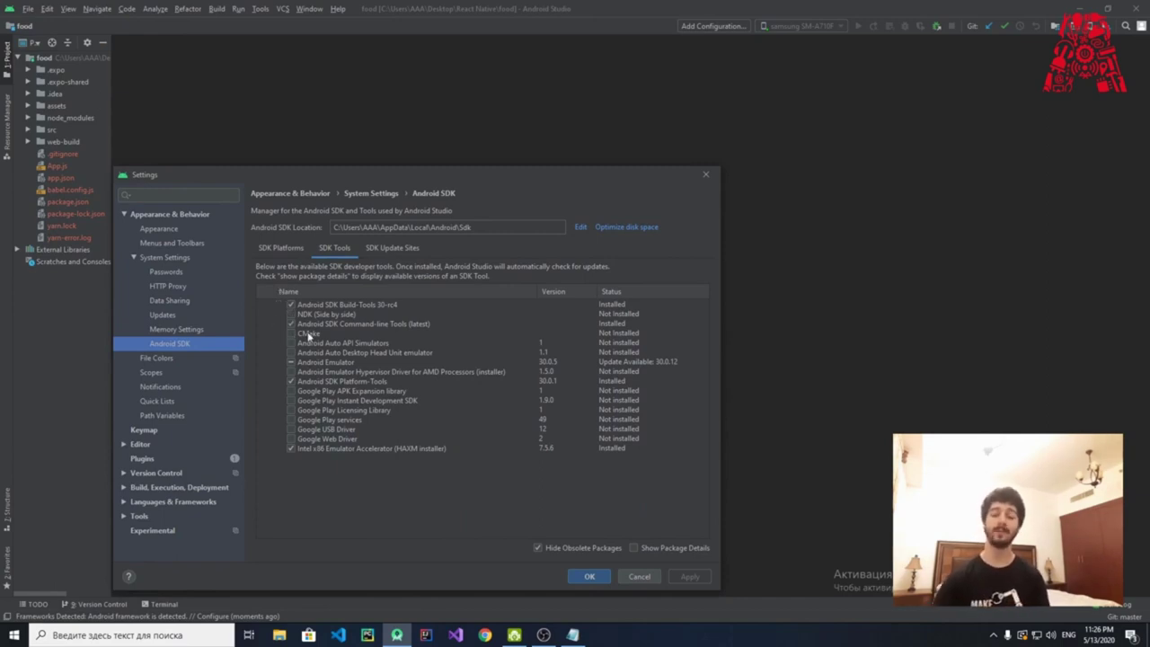
left_click(287, 305)
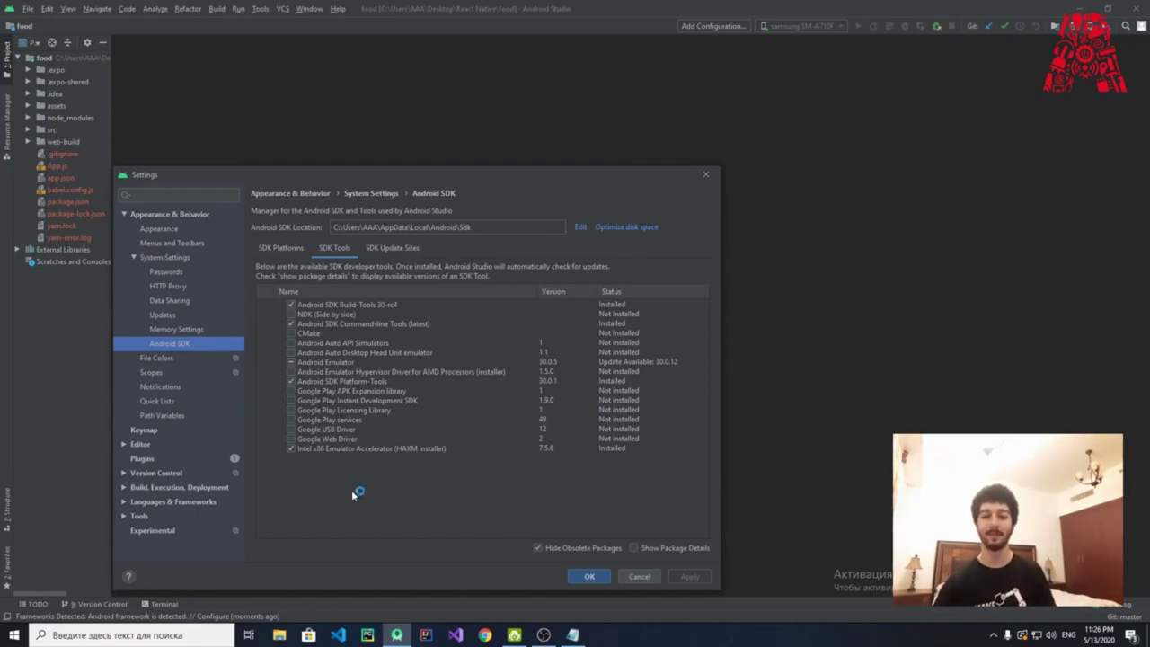
left_click(588, 578)
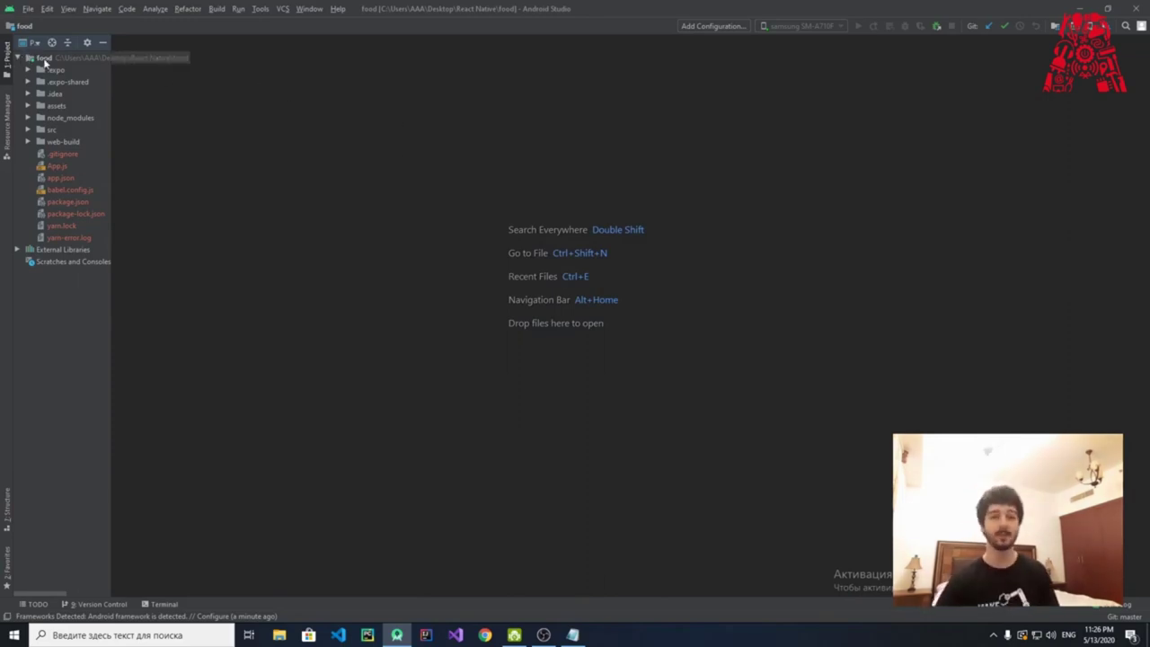
left_click(1078, 8)
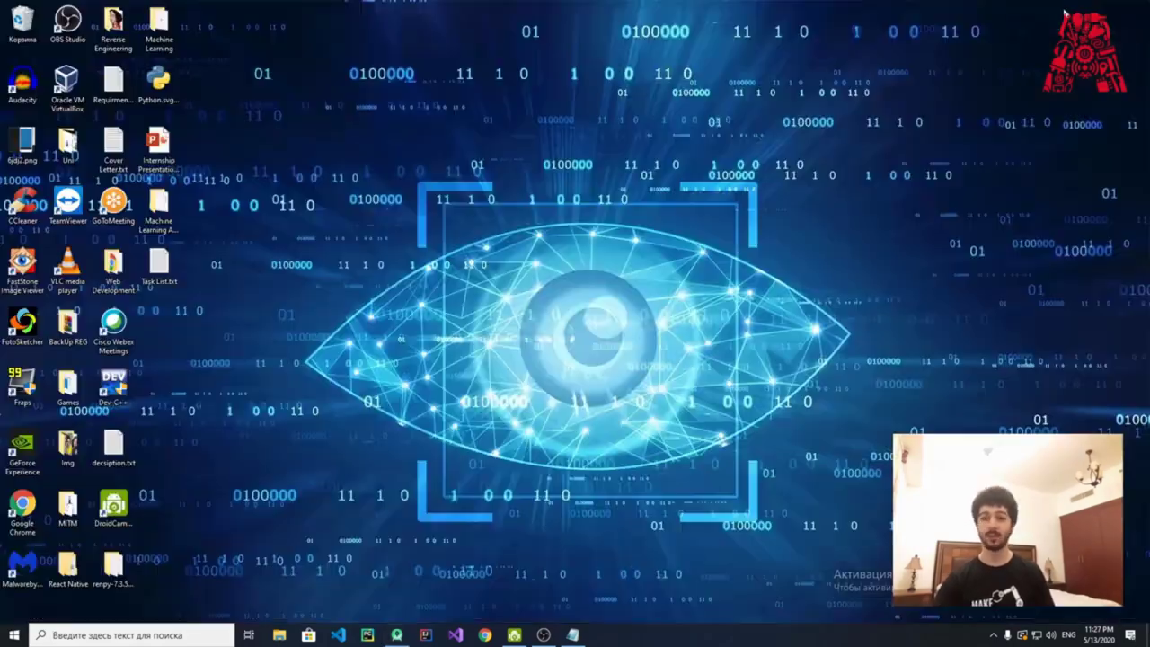
Search Windows for %appdata%, open the Roaming folder and reposition its window on the desktop
left_click(184, 632)
left_click(126, 635)
left_click(122, 635)
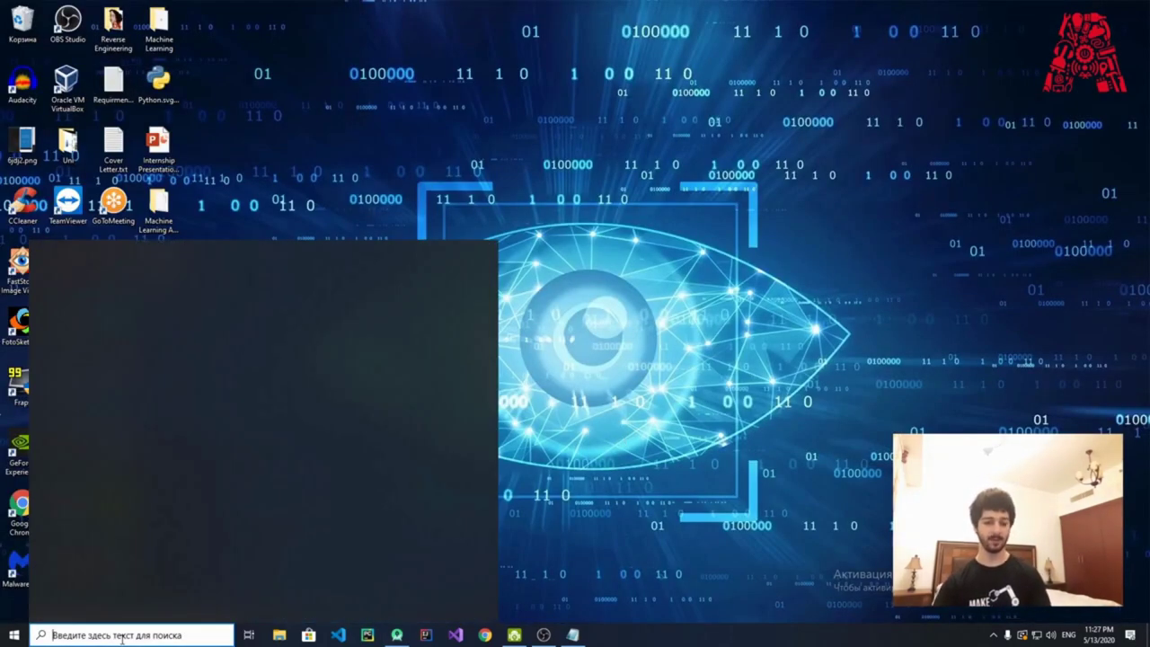
type("%appadat")
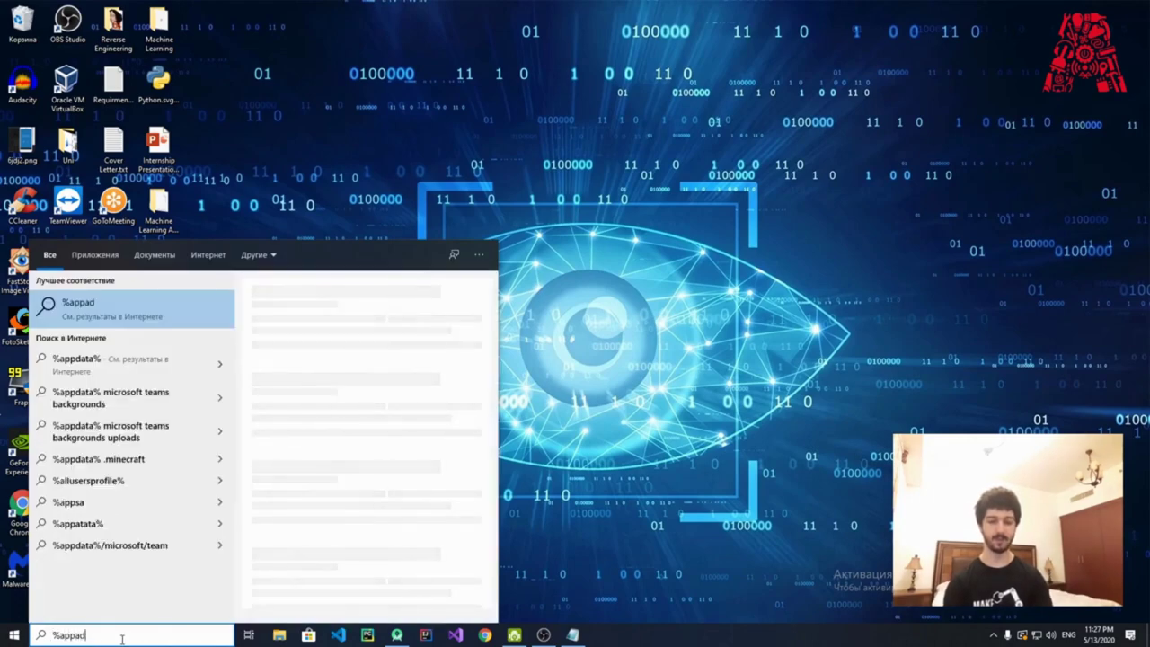
key("BackSpace")
key("BackSpace")
key("BackSpace")
key("BackSpace")
type("data%")
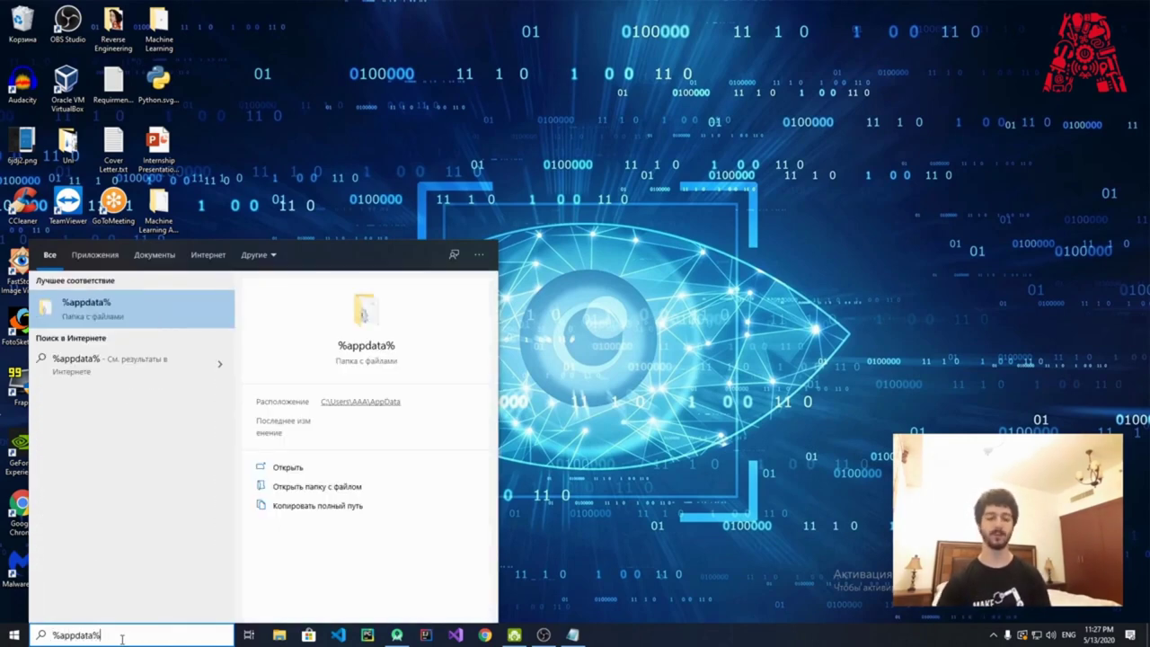
key("Return")
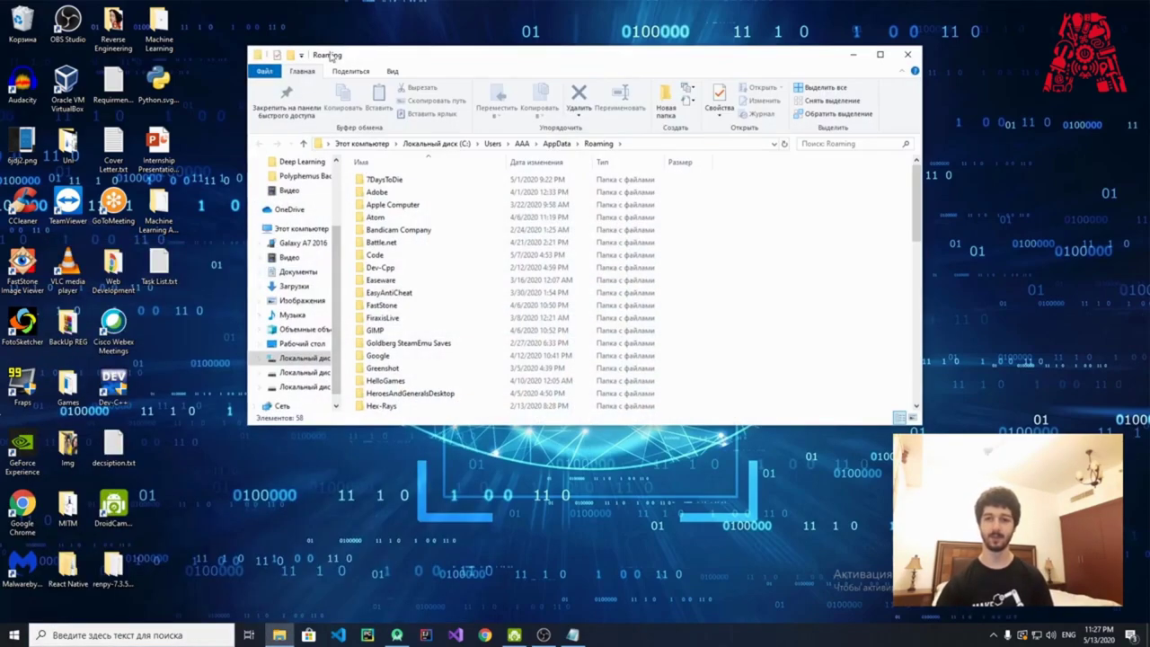
left_click_drag(329, 56, 189, 143)
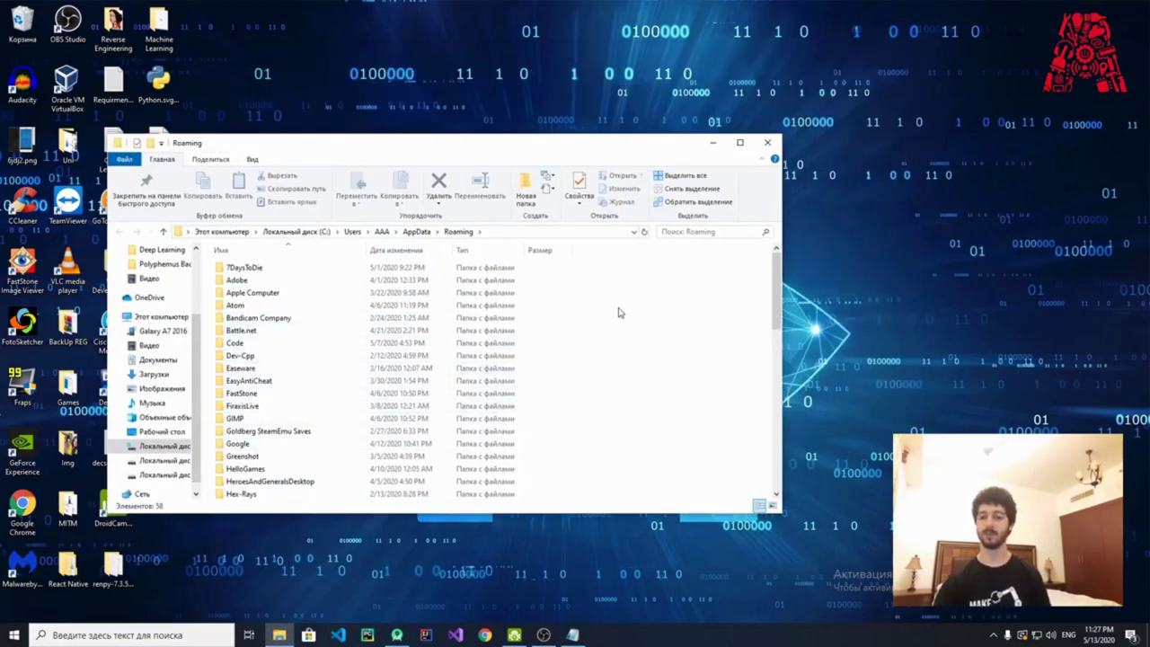
left_click(117, 632)
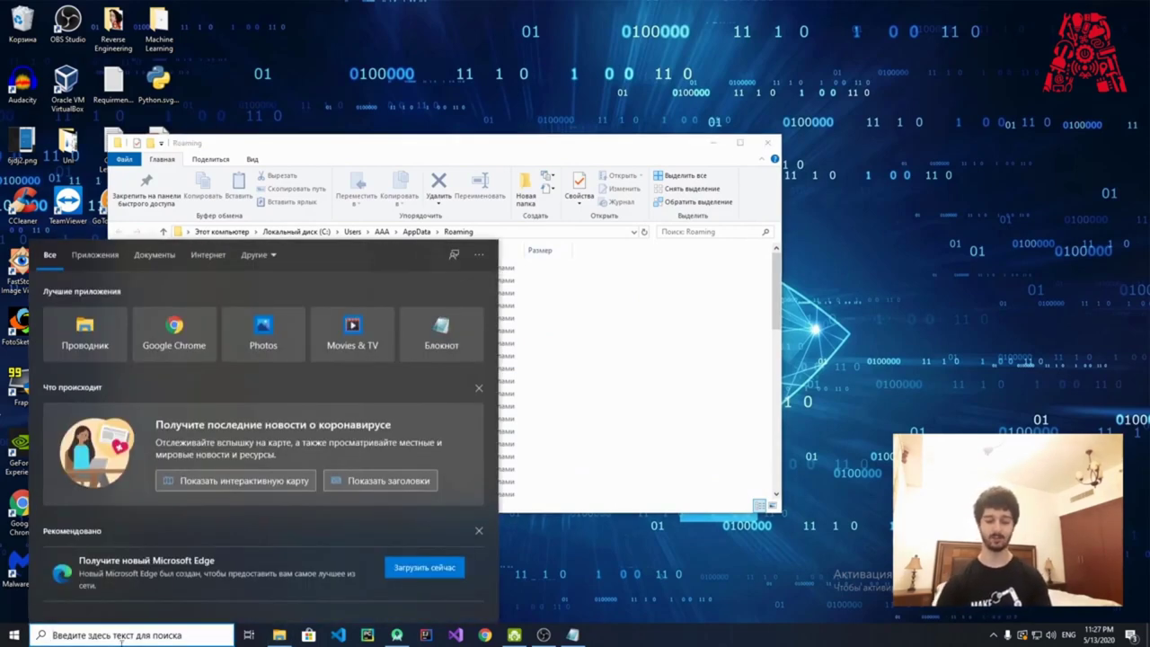
type("%a")
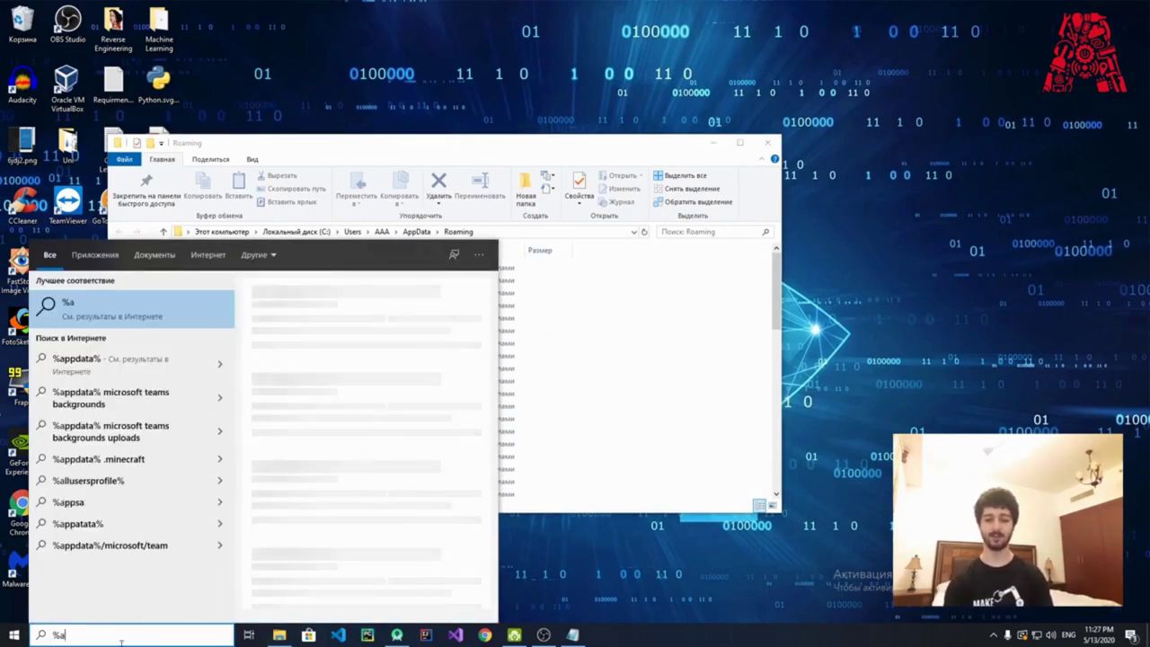
type("ppdat%")
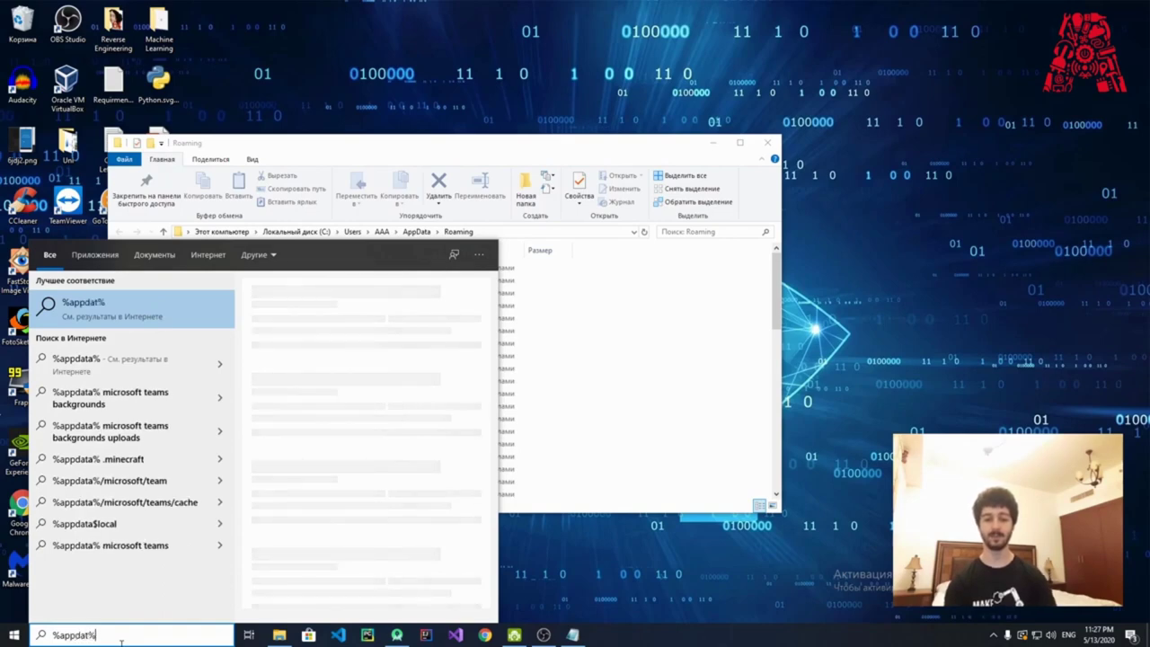
key("Left")
type("a")
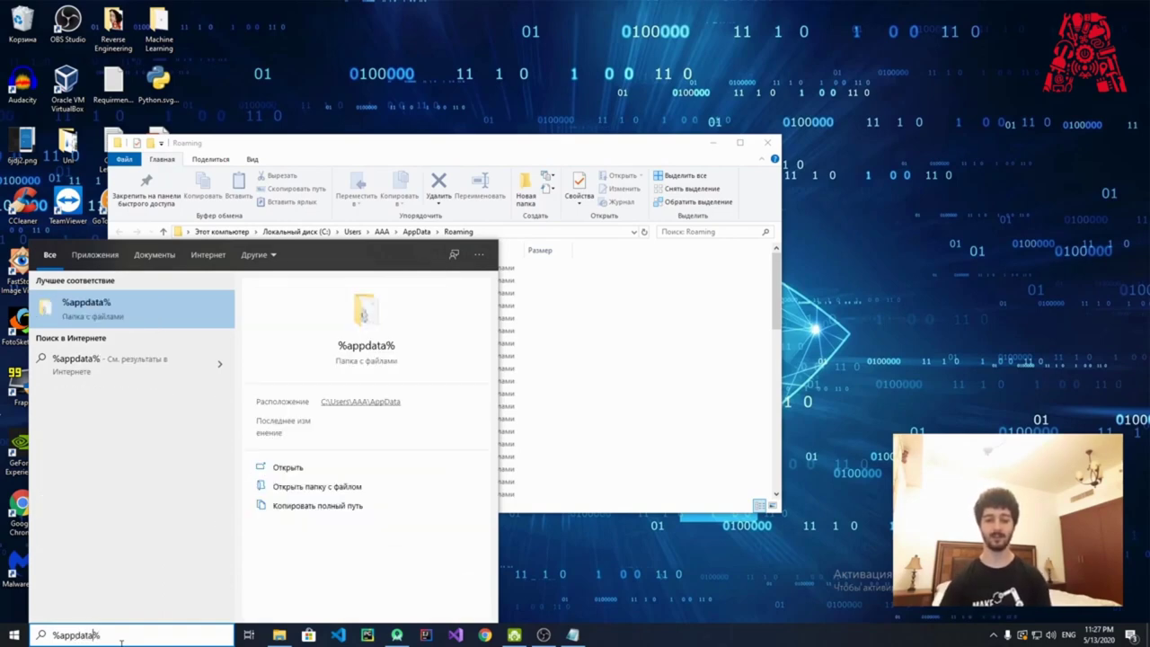
left_click(601, 368)
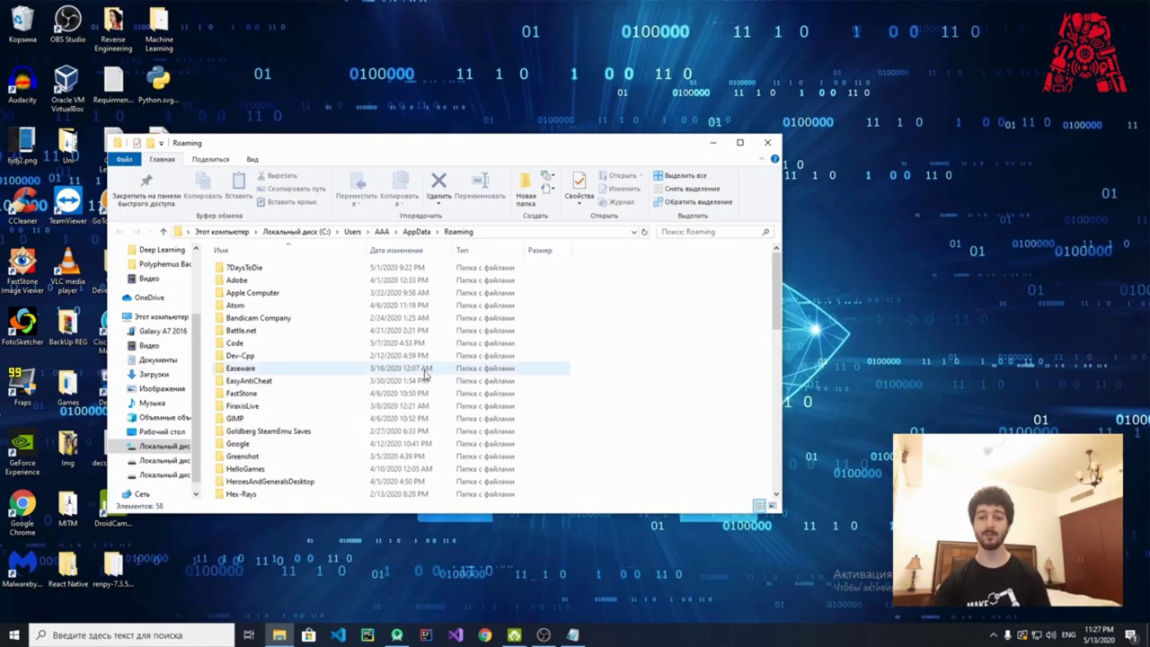
Go up to AppData, open Local\Android\Sdk and select the Sdk folder's full path
left_click(418, 232)
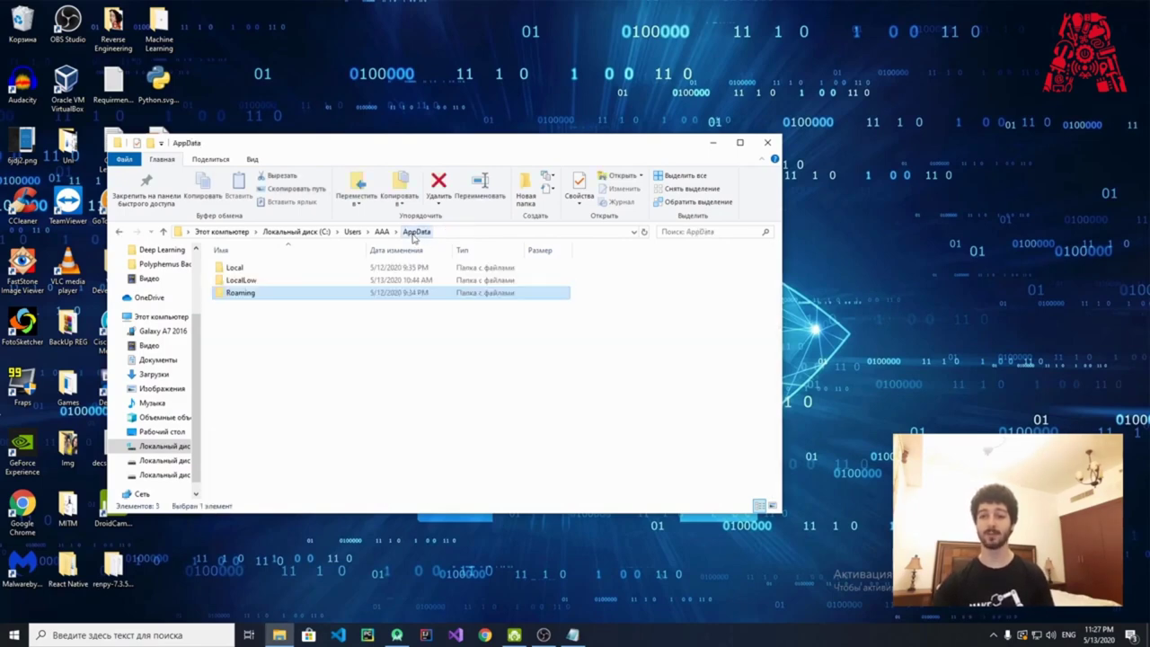
double_click(239, 272)
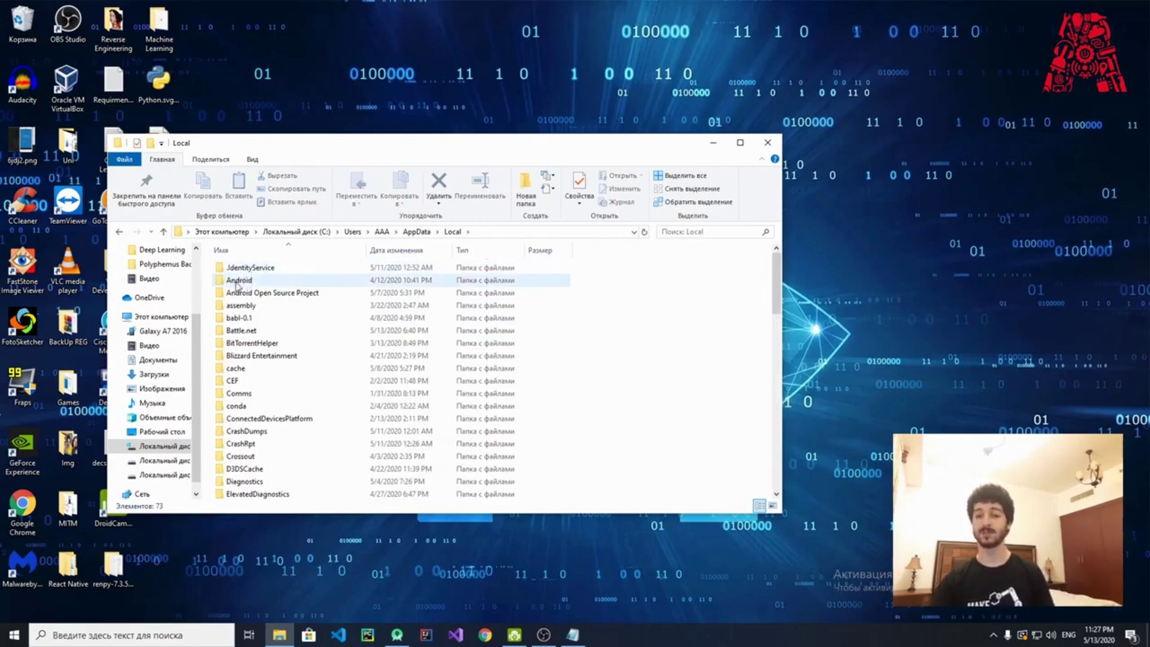
double_click(240, 281)
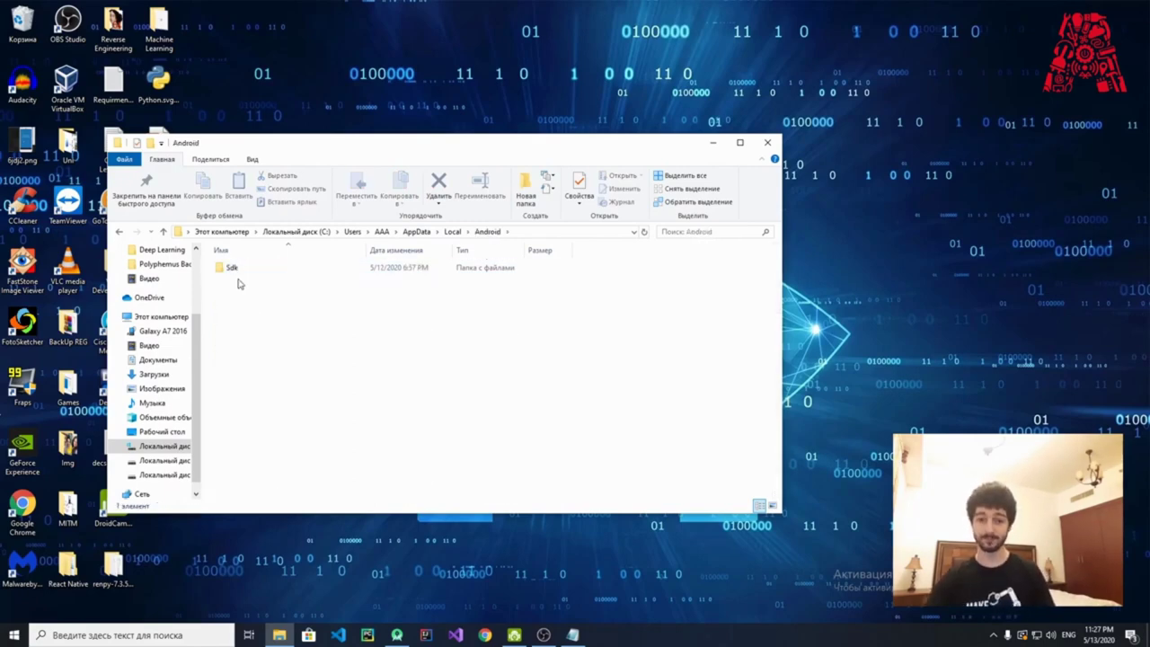
left_click_drag(243, 303, 214, 313)
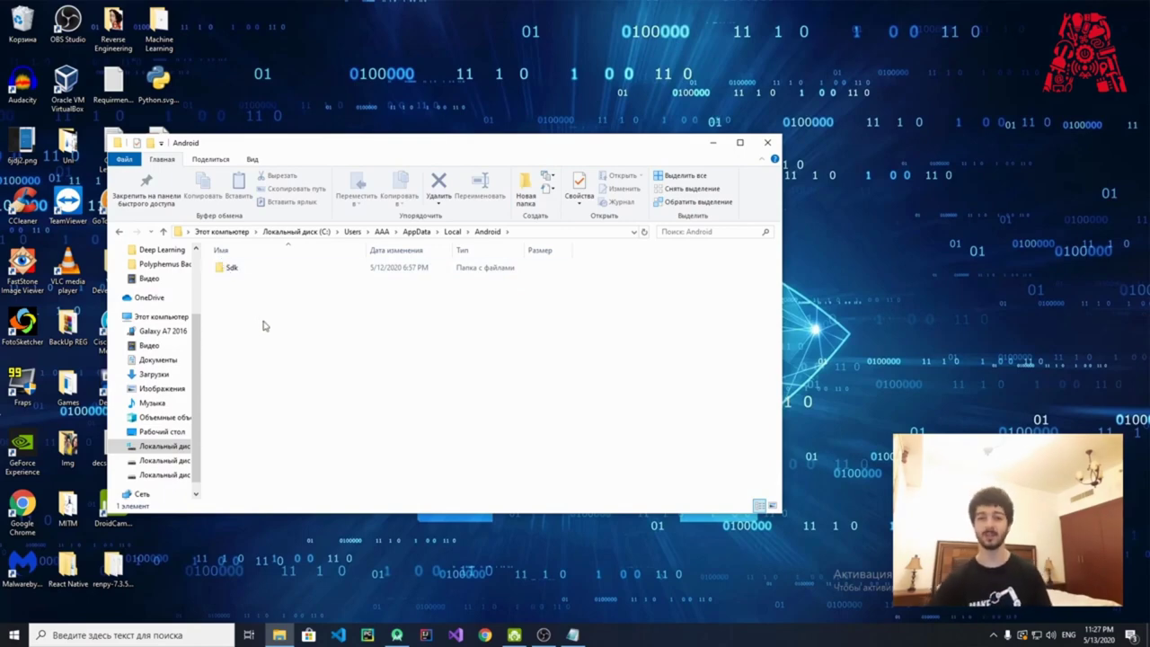
left_click(243, 271)
double_click(275, 270)
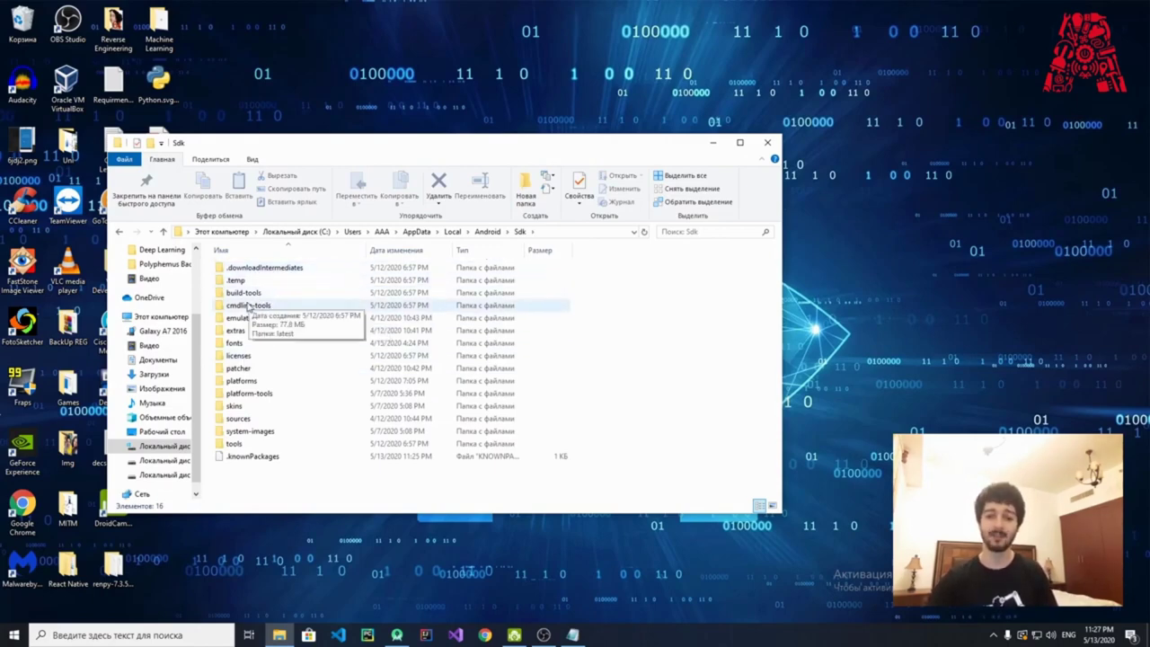
left_click(265, 370)
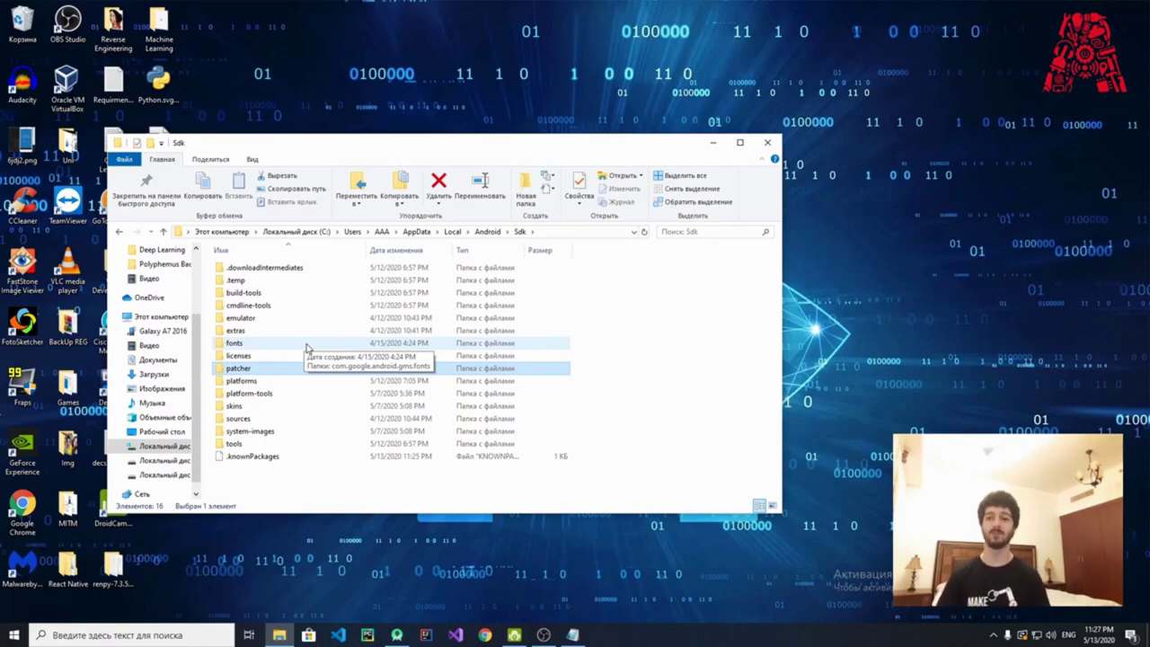
left_click(672, 345)
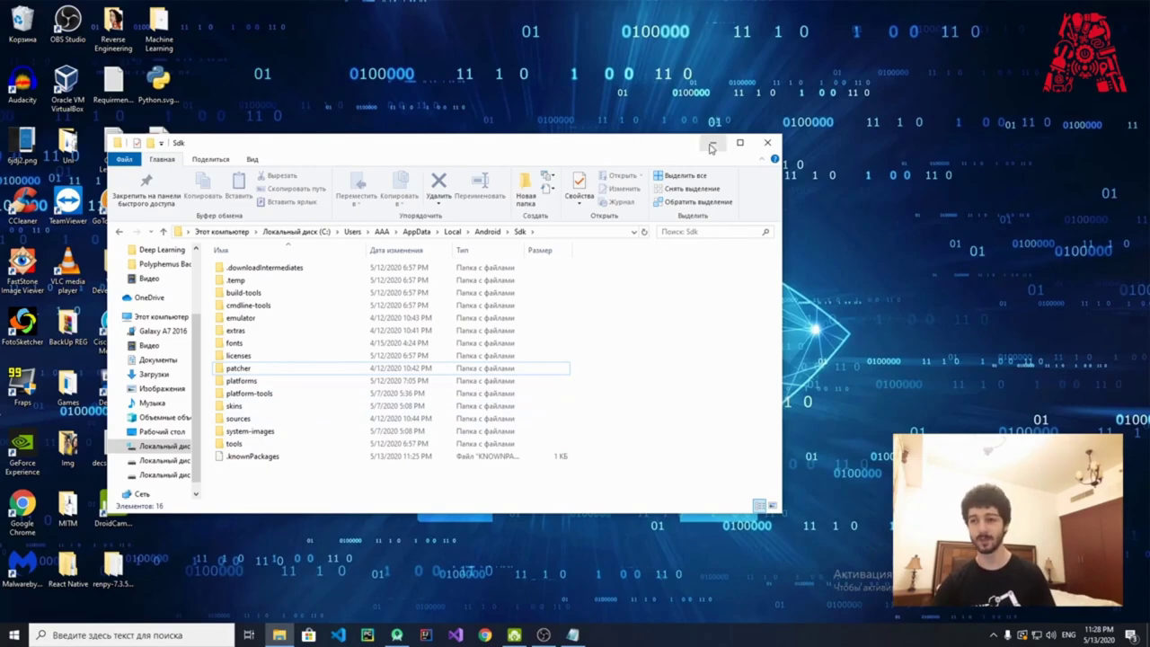
left_click(543, 233)
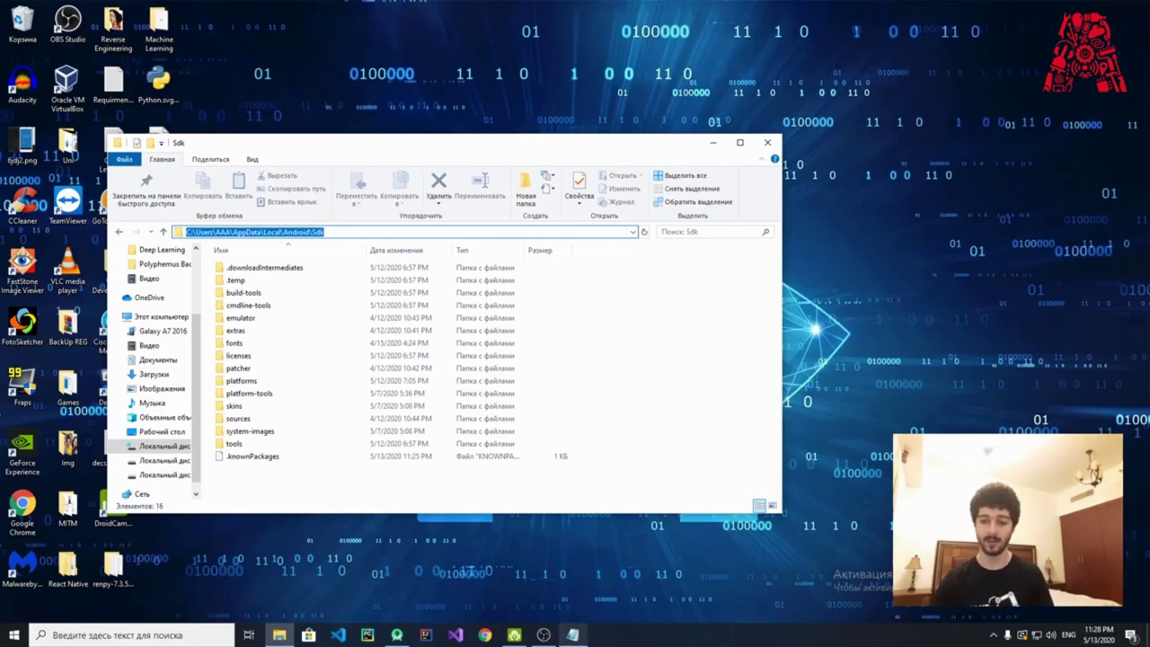
Restore the Requirments.txt notes and examine the folder parts of the platform-tools PATH entry
left_click(572, 634)
left_click_drag(248, 206, 418, 210)
left_click_drag(499, 357, 413, 350)
left_click(249, 348)
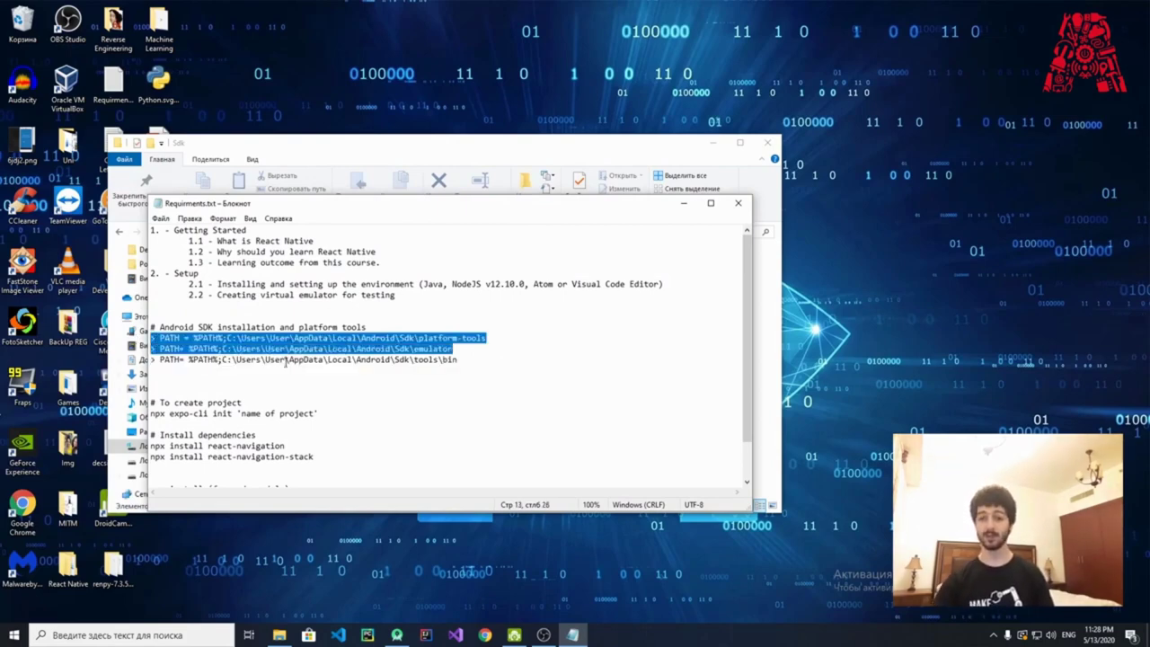
left_click(464, 352)
key("shift+Left")
key("shift+Left")
key("shift+Left")
left_click_drag(490, 338, 230, 339)
left_click(253, 339)
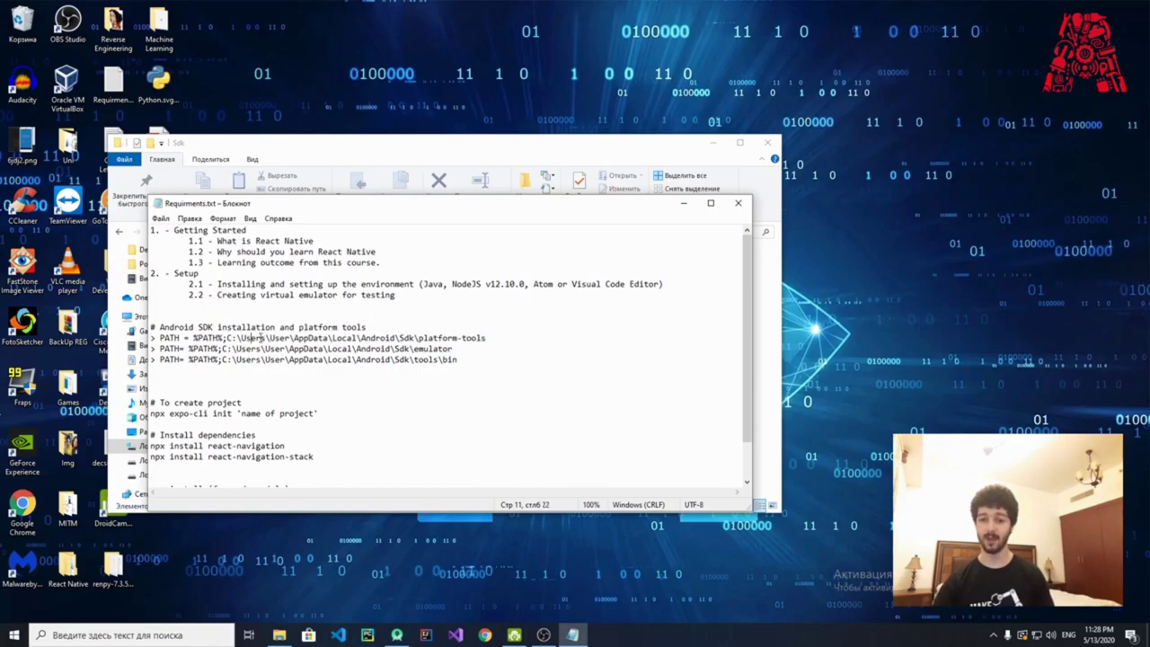
left_click(298, 338)
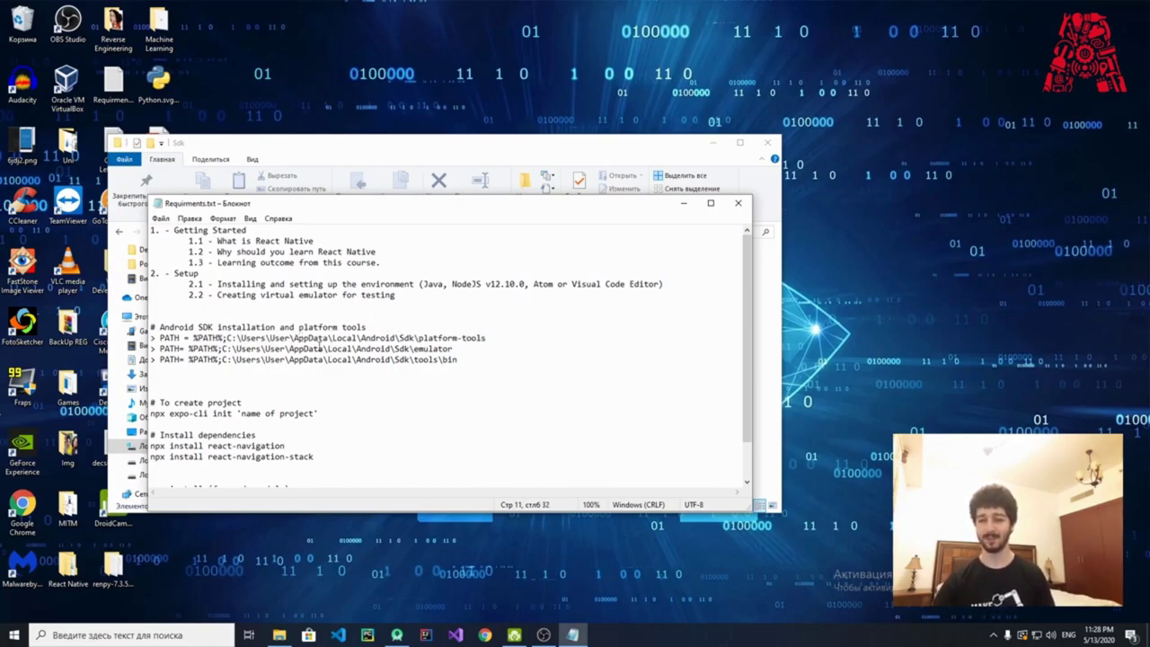
left_click_drag(299, 339, 408, 338)
left_click(409, 338)
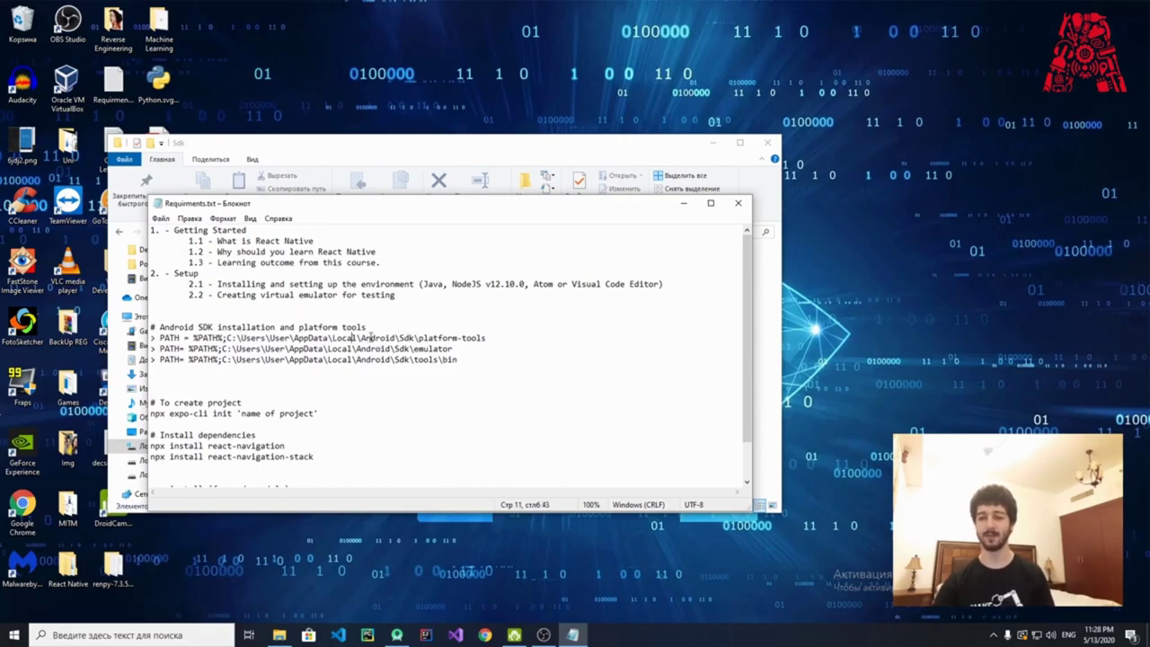
left_click(451, 338)
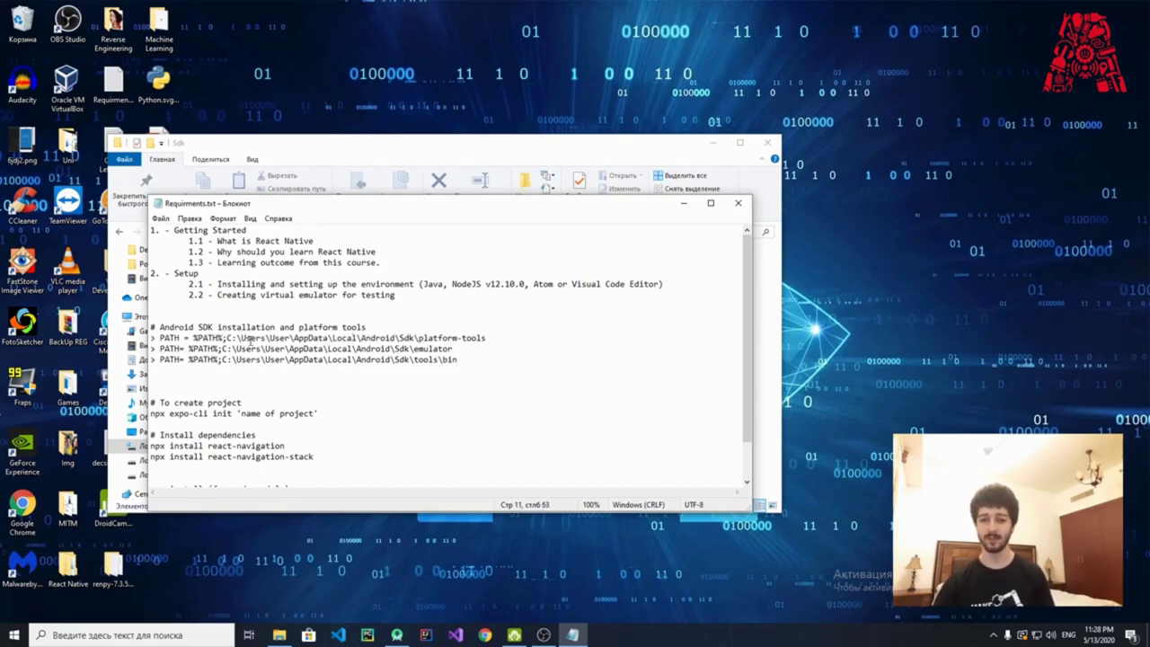
Examine the user folder part and the endings of the emulator and tools\bin PATH entries in the notes
left_click_drag(292, 338, 225, 348)
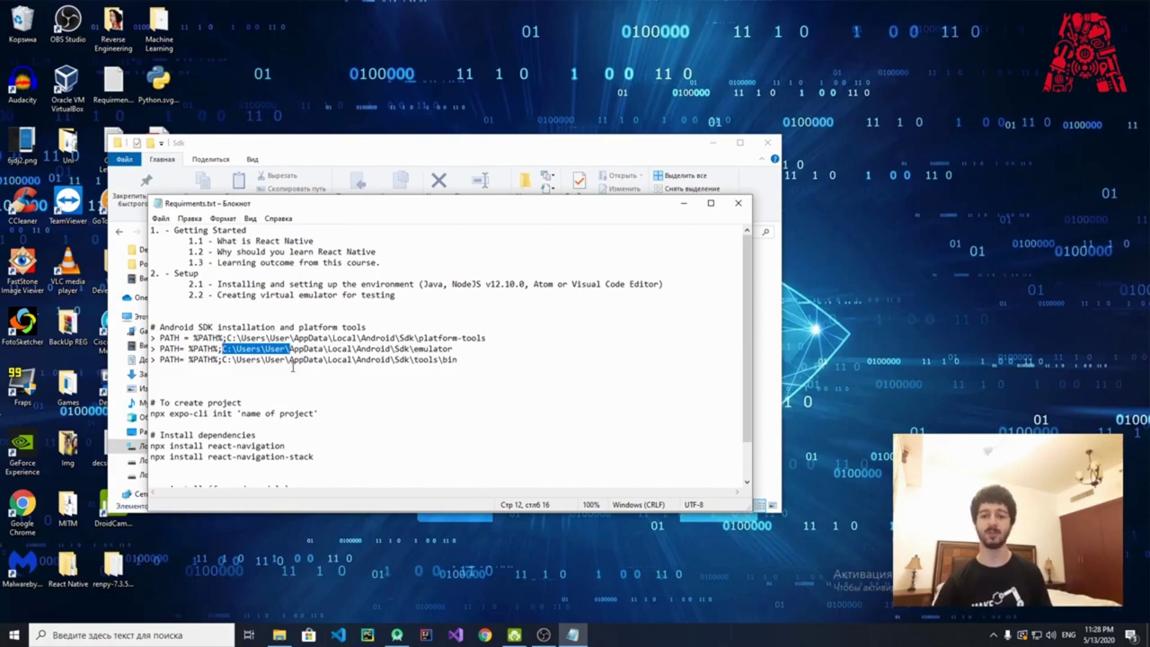
left_click_drag(264, 359, 351, 361)
left_click(430, 359)
left_click_drag(507, 363, 150, 327)
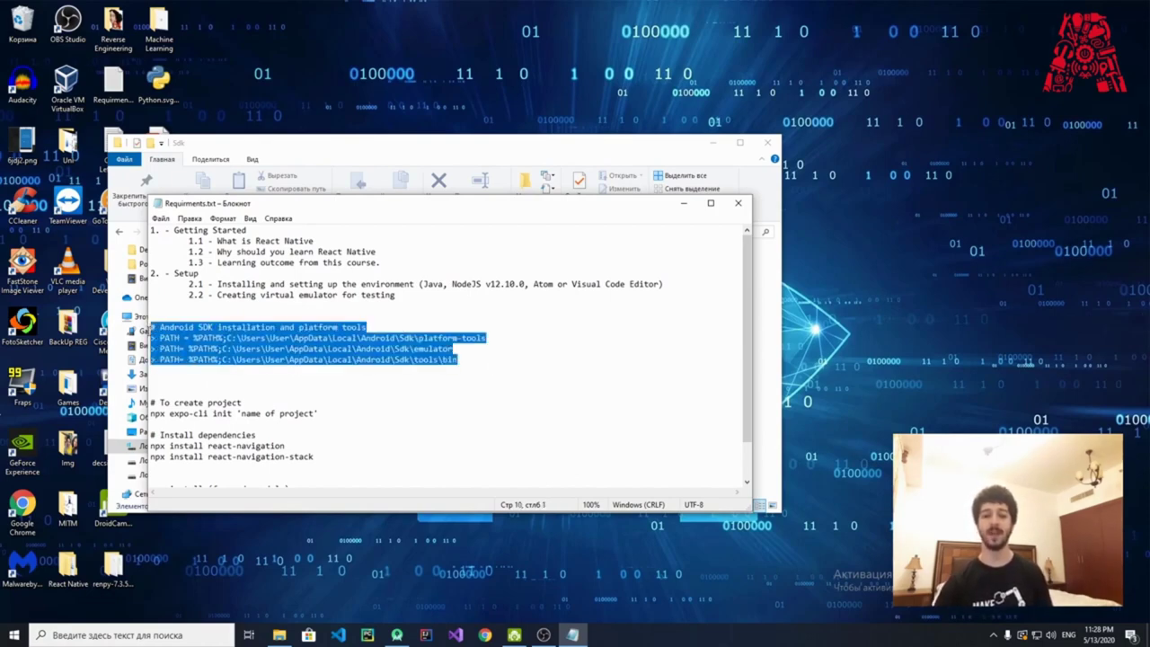
left_click(350, 364)
left_click_drag(479, 363, 484, 337)
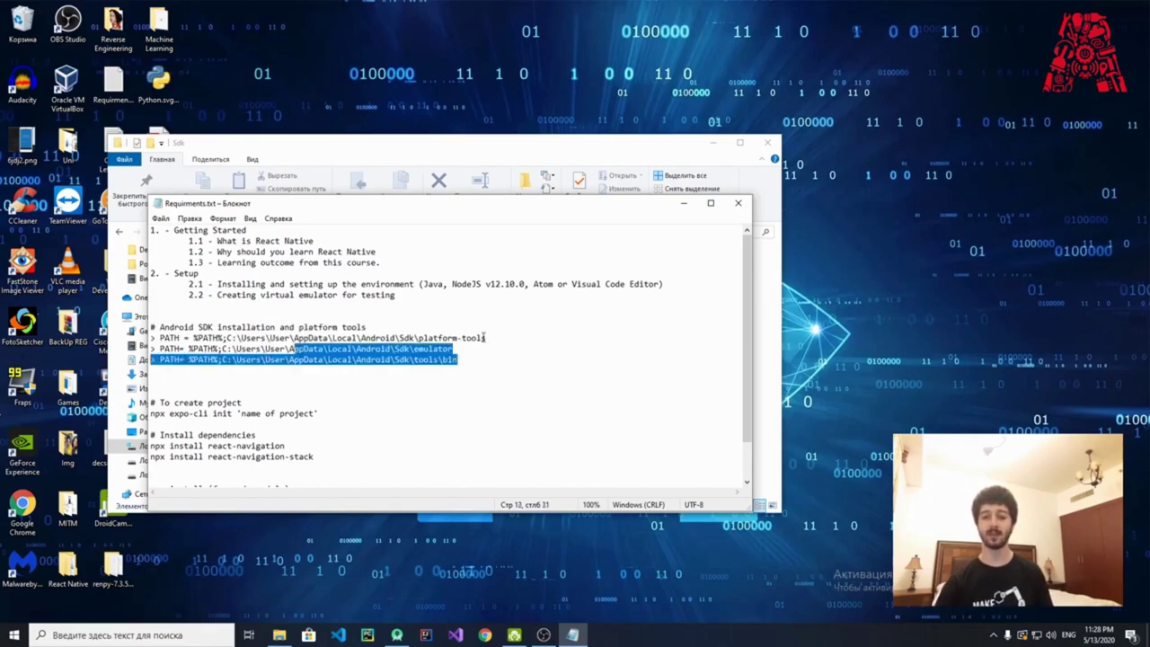
left_click(151, 348)
left_click_drag(150, 348, 150, 337)
left_click(148, 633)
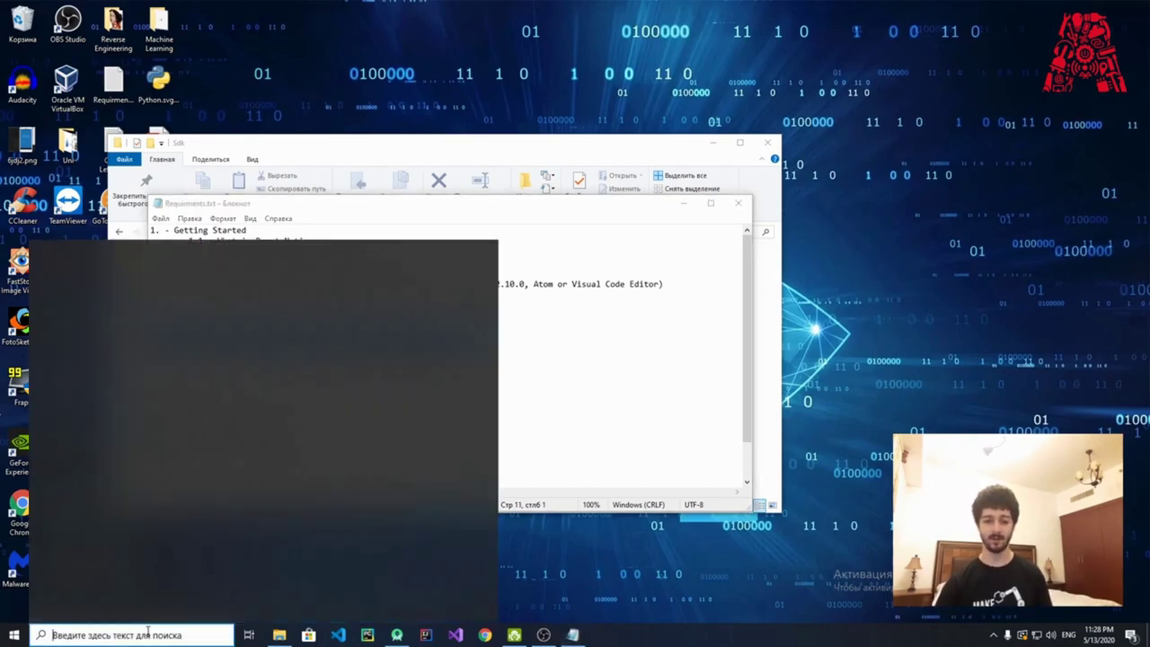
left_click(148, 633)
left_click(463, 421)
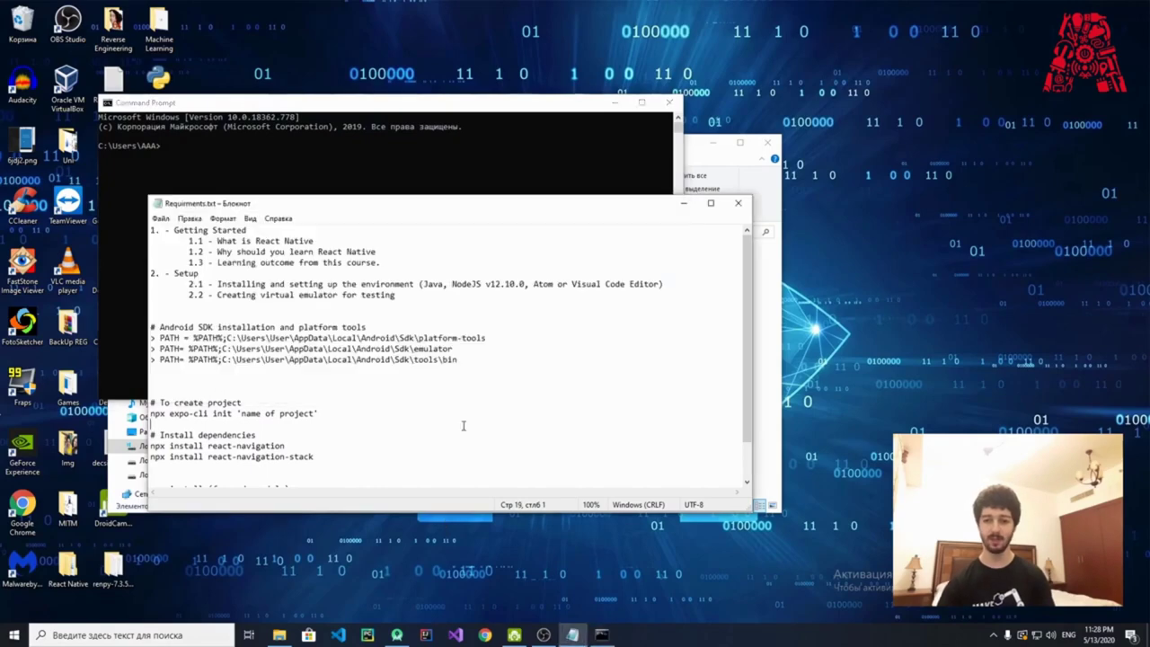
left_click_drag(486, 338, 241, 339)
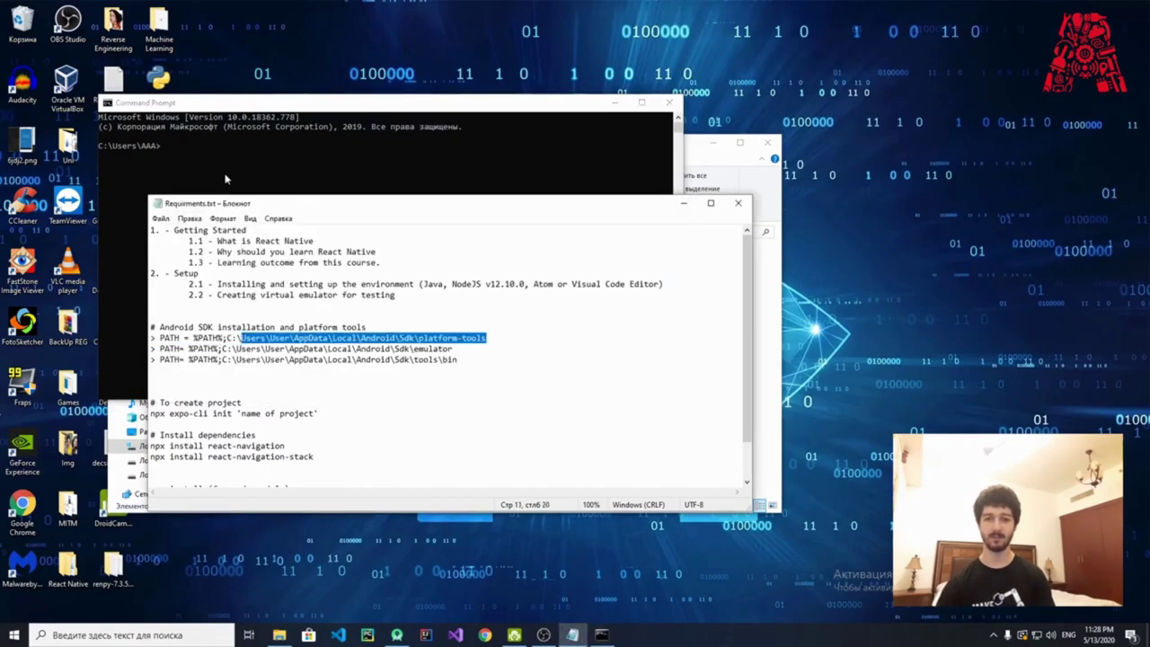
left_click_drag(290, 102, 223, 215)
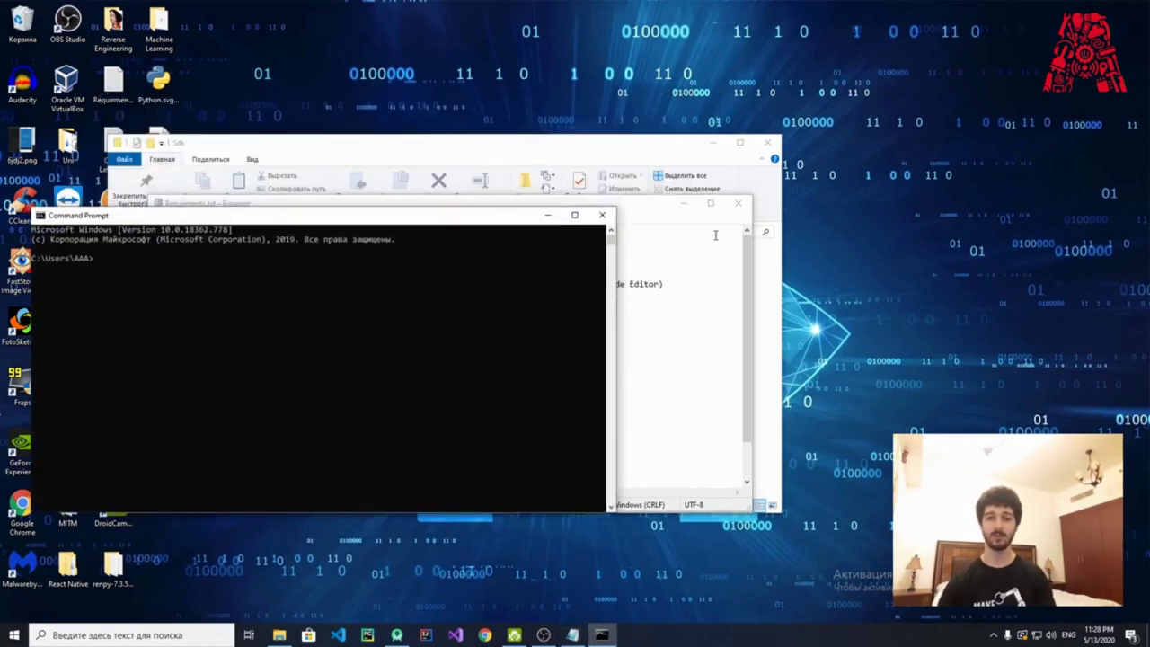
left_click(594, 217)
Open the computer's advanced system properties, show the environment variables and reposition their window
left_click(79, 635)
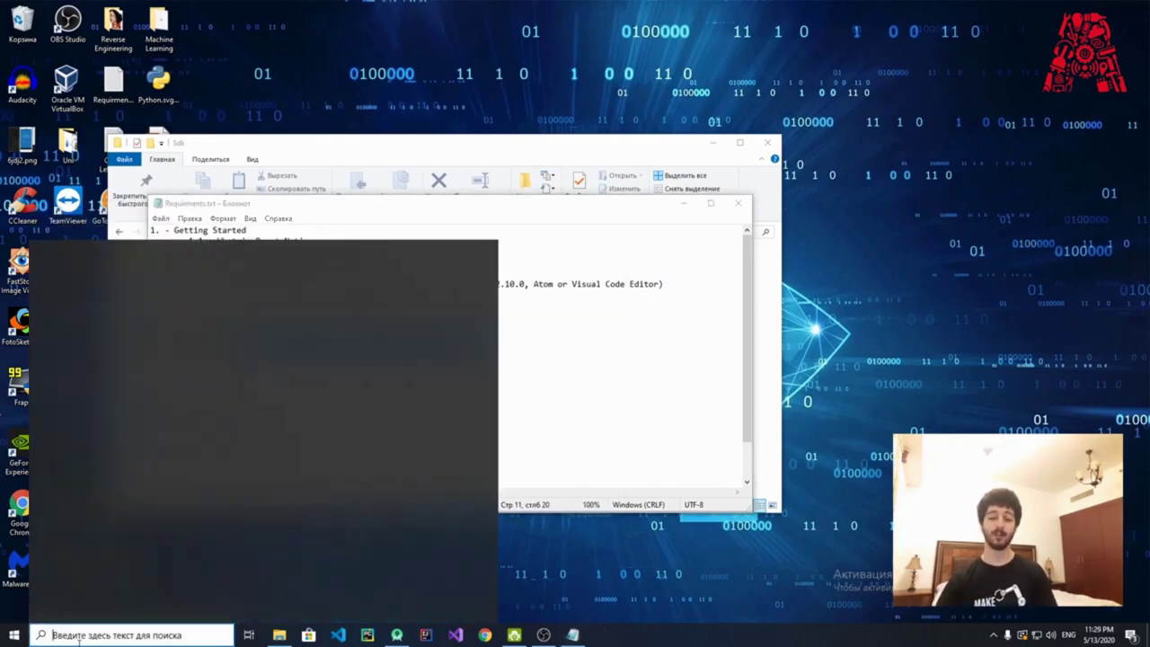
type("computer")
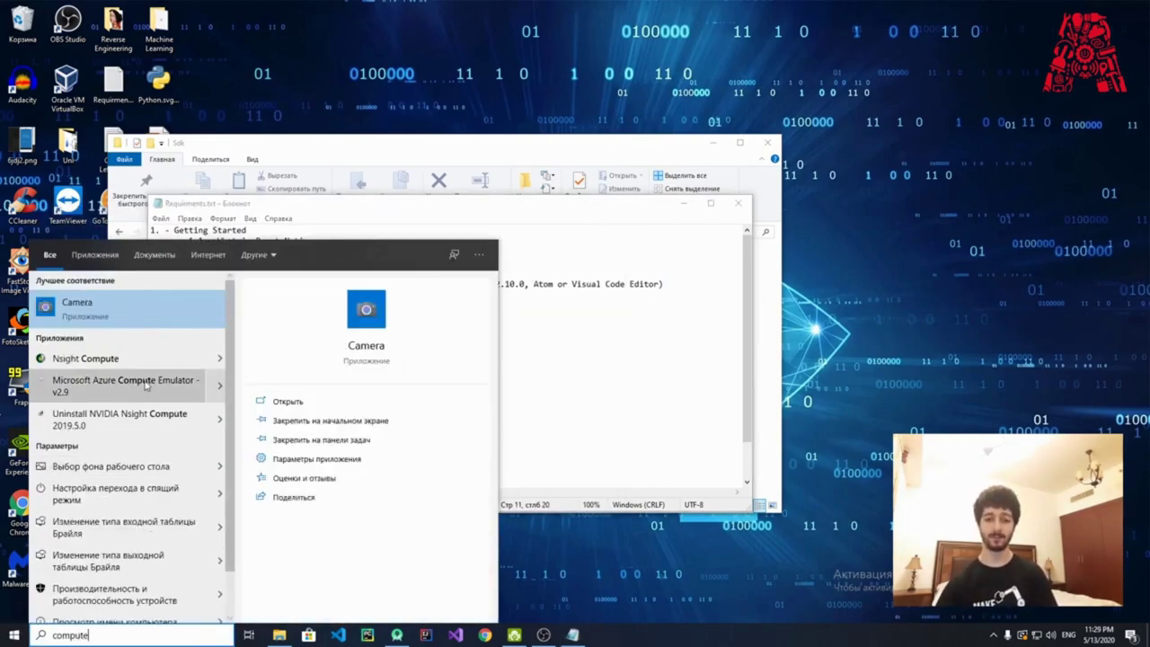
right_click(166, 363)
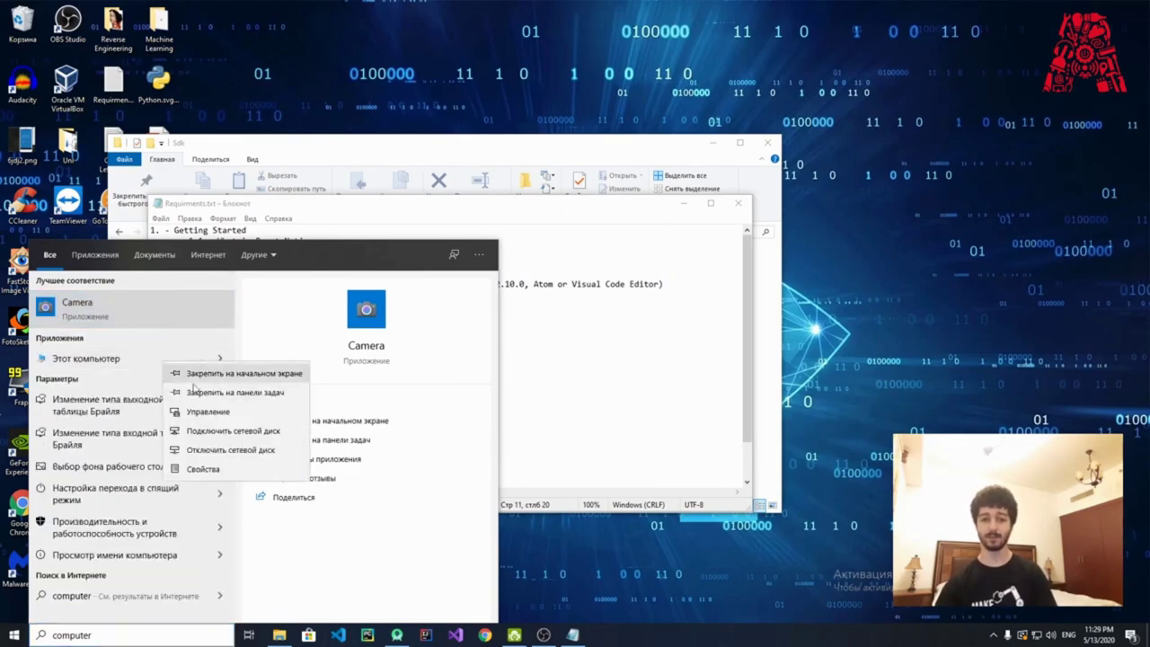
left_click(212, 470)
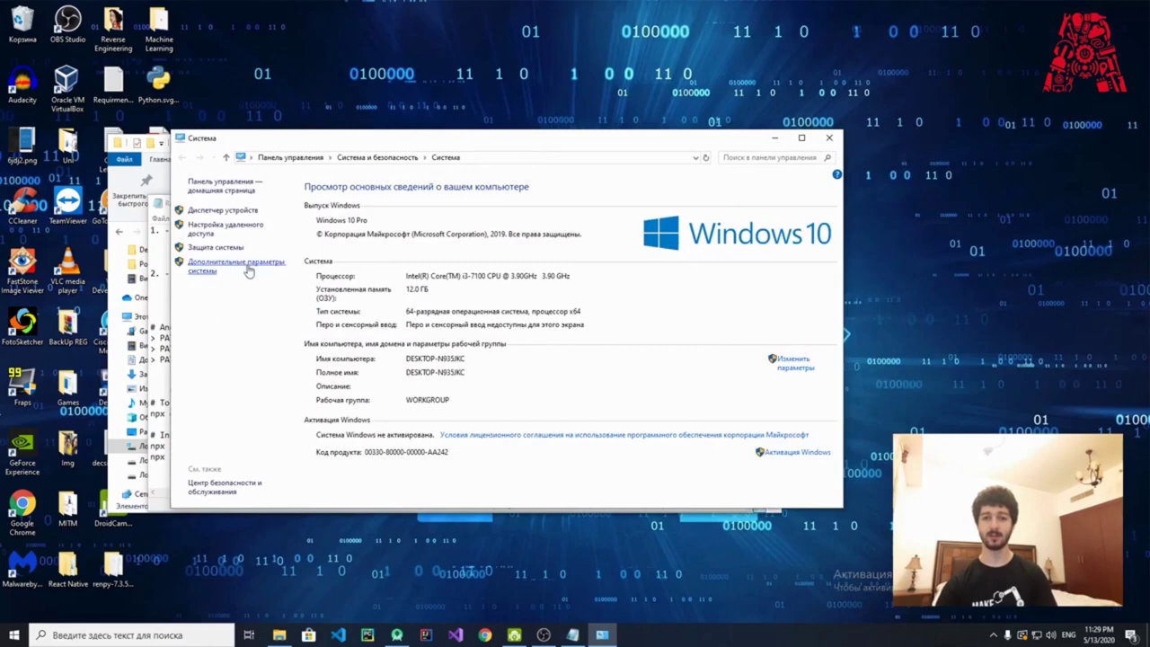
left_click(212, 267)
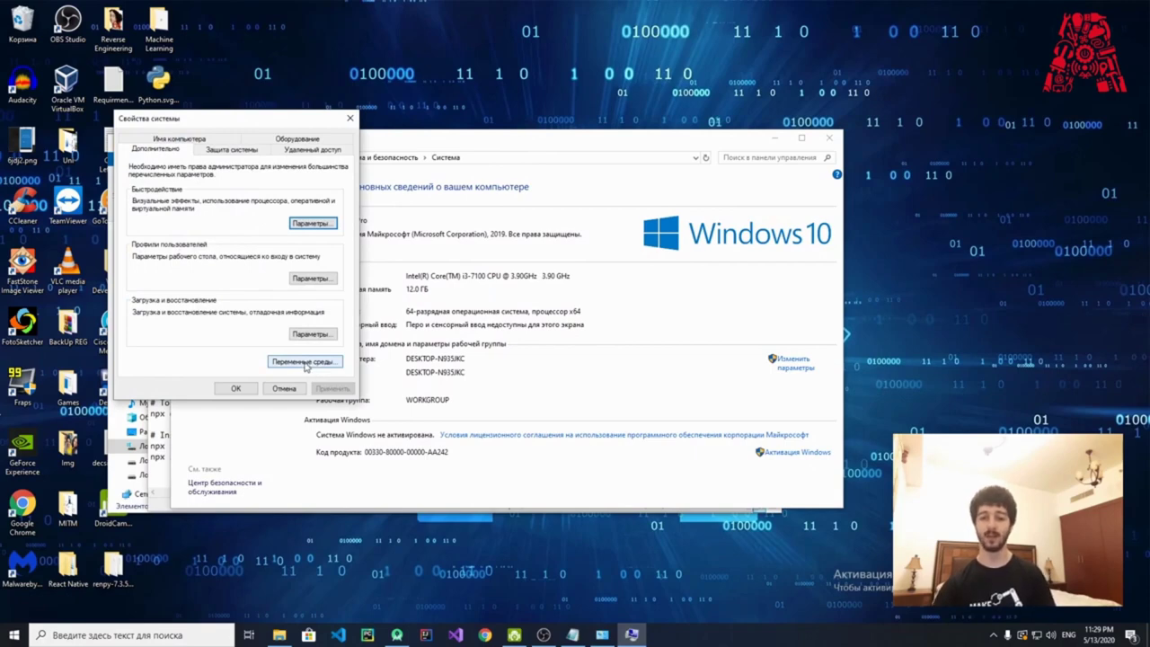
left_click(305, 362)
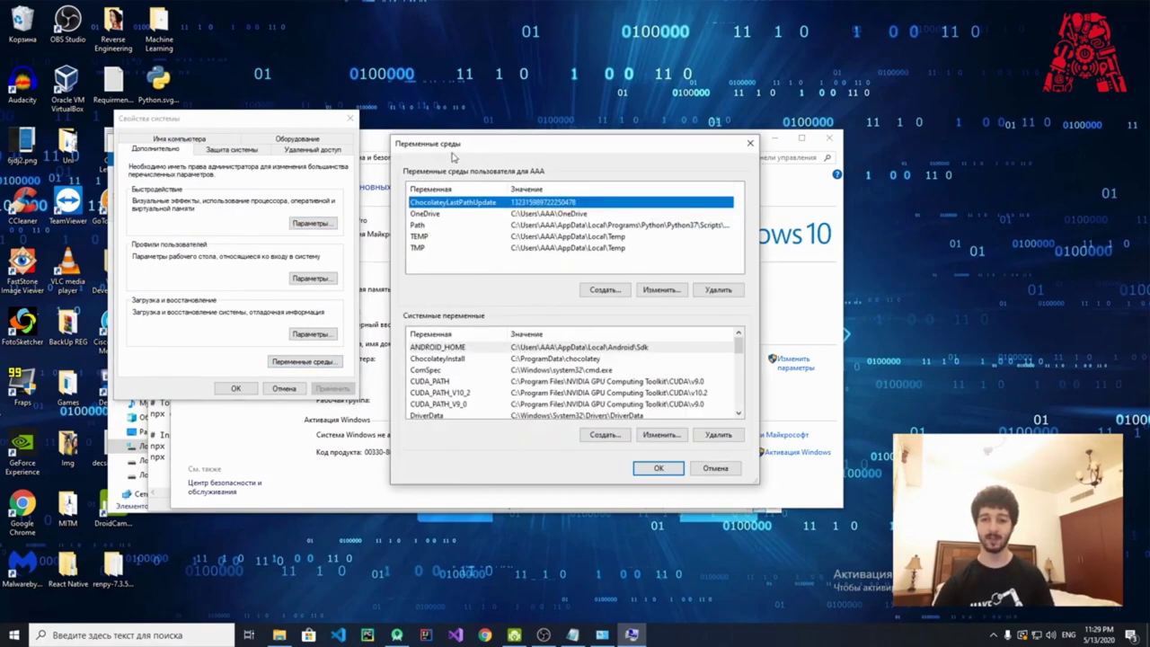
left_click_drag(453, 158, 209, 128)
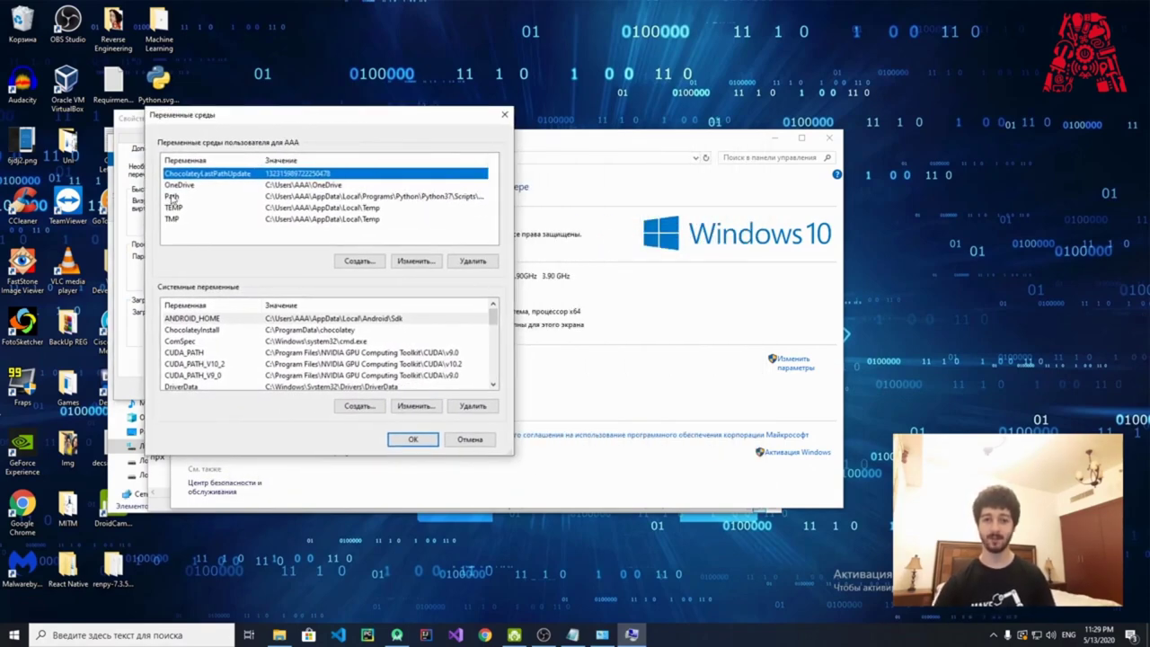
Try to add the AppData\Local\Android\Sdk folder path as a new entry in the user Path variable
double_click(171, 196)
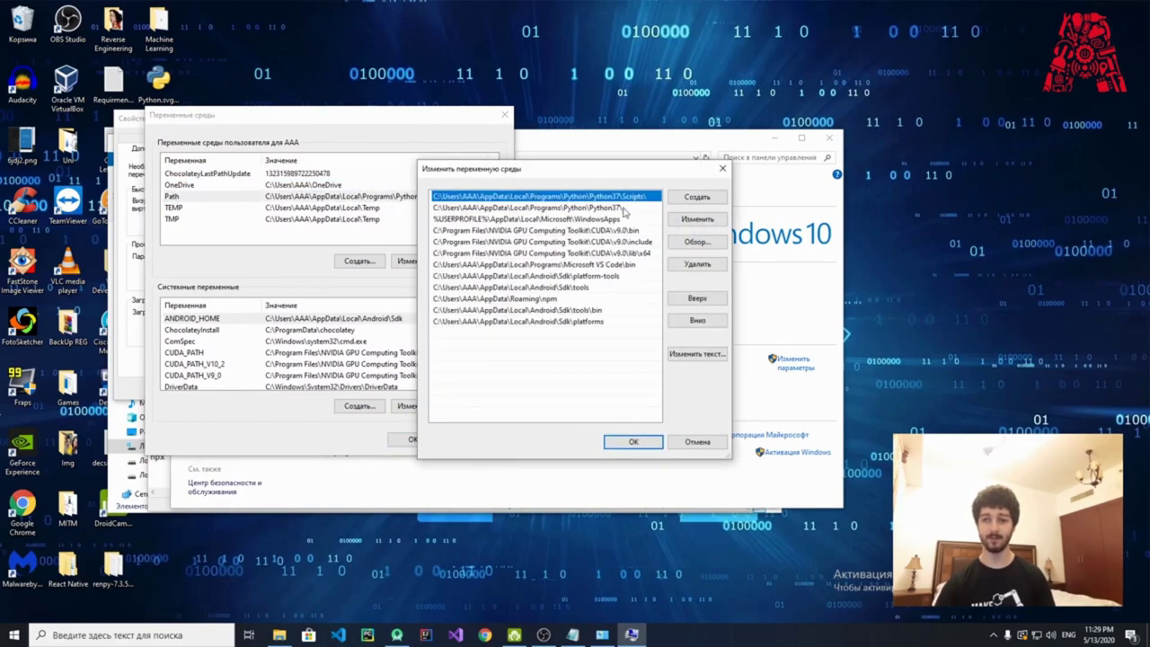
left_click_drag(626, 172, 546, 210)
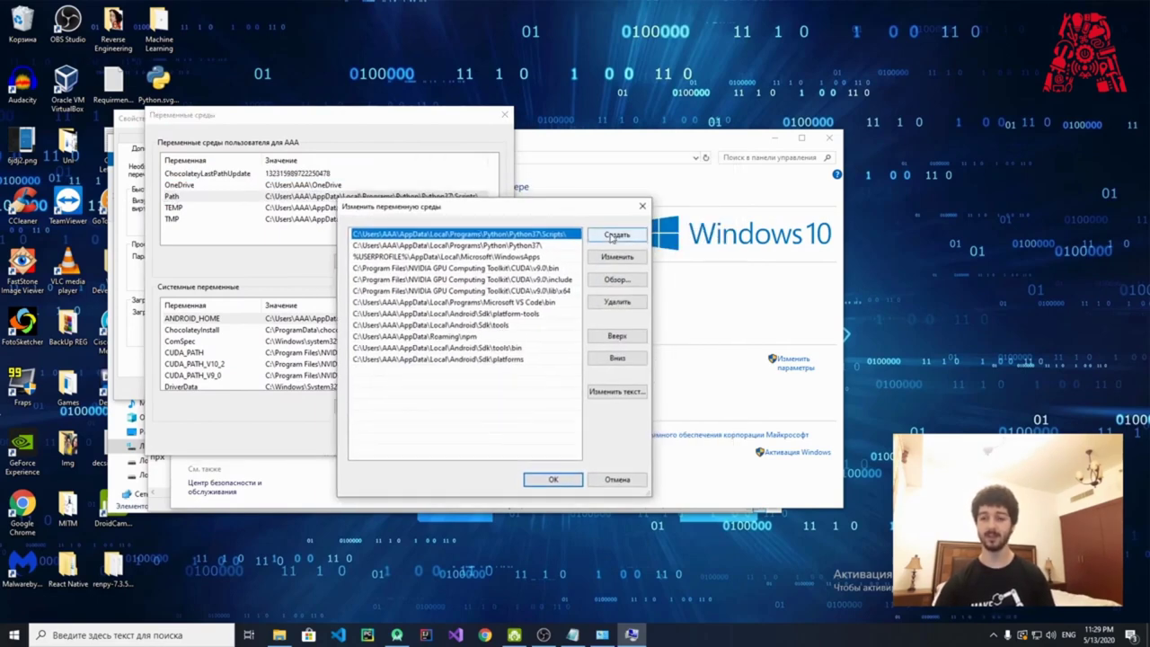
left_click(618, 236)
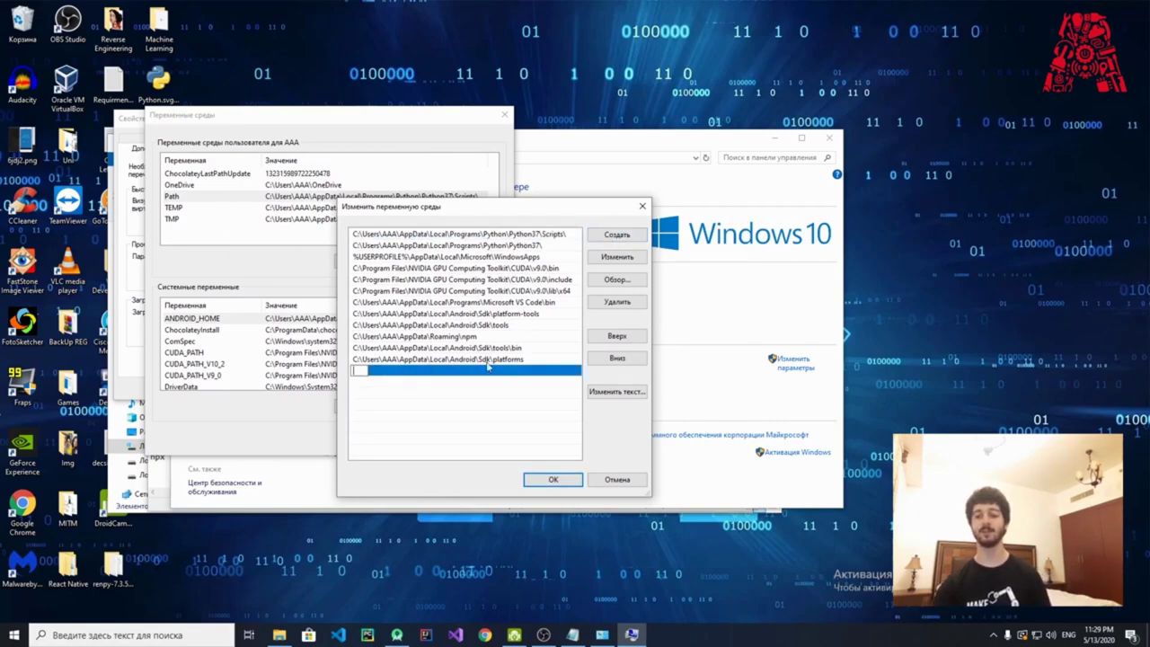
left_click(449, 376)
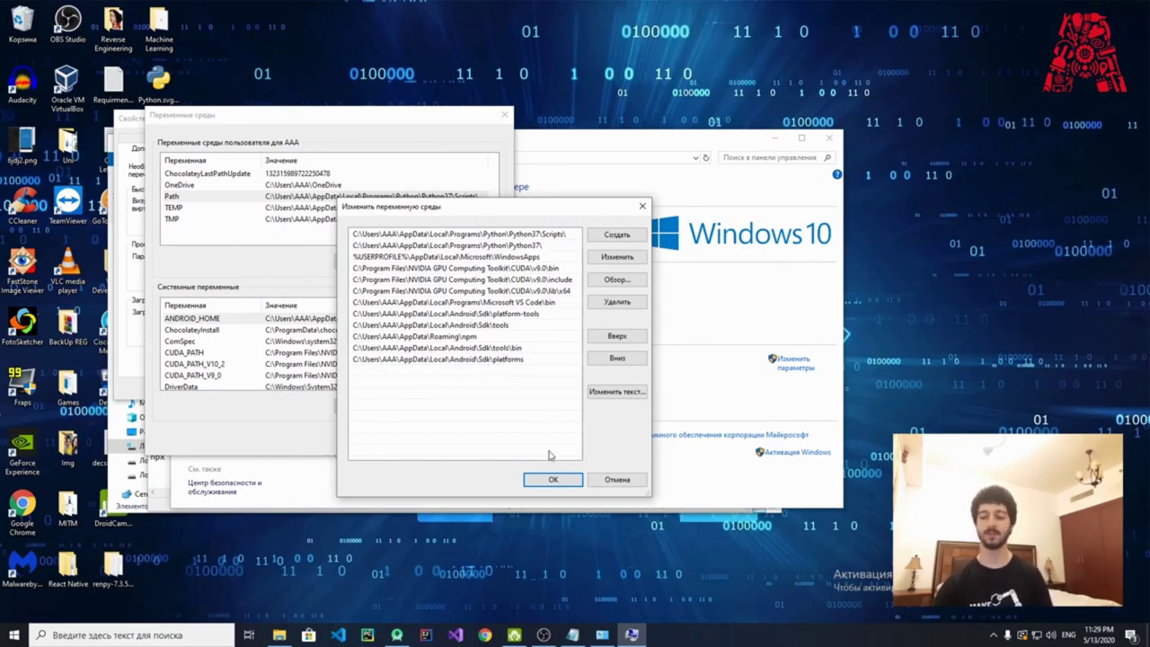
left_click(632, 237)
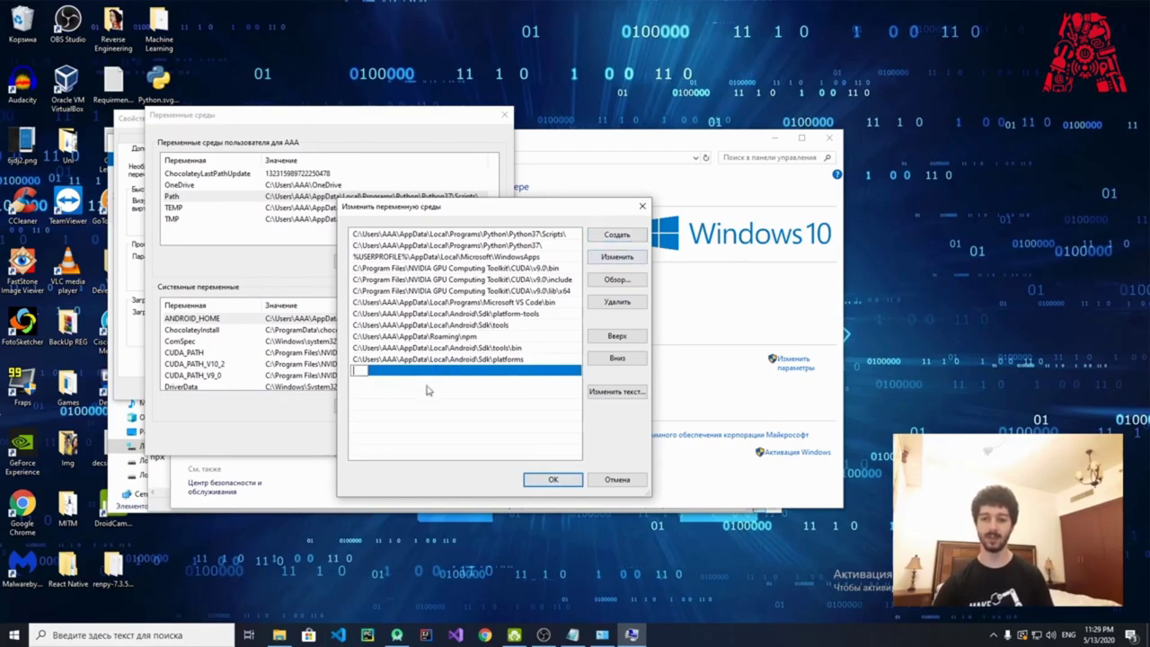
type("C:\\Users\\AAA\\AppData\\Local\\Android\\Sdk")
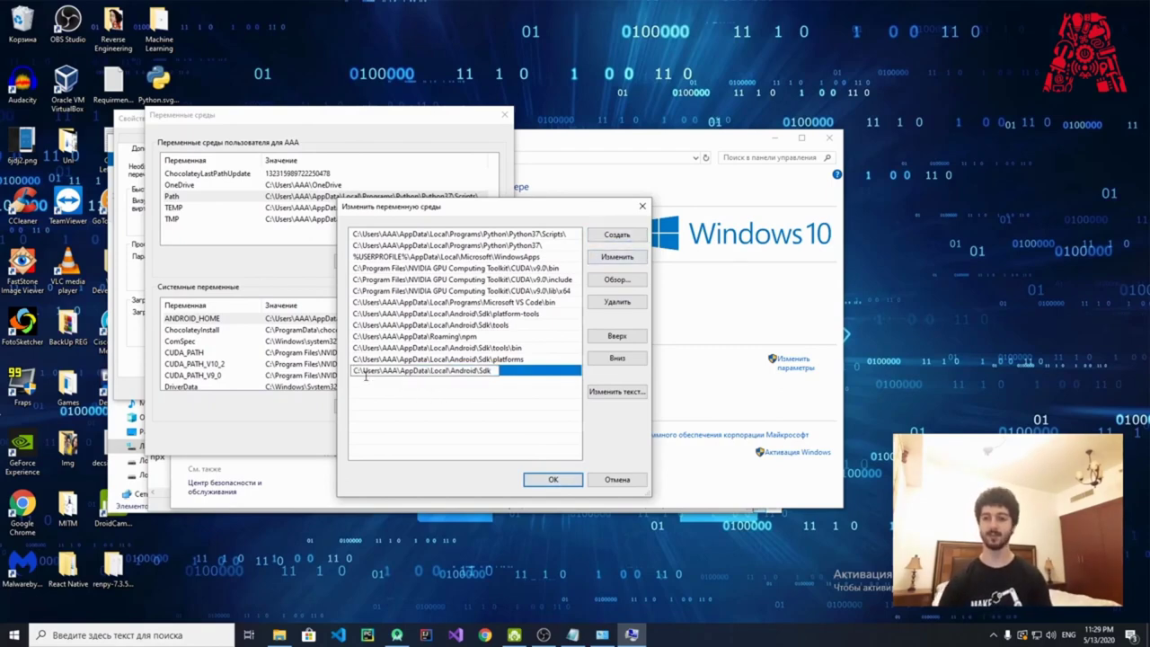
key("ctrl+z")
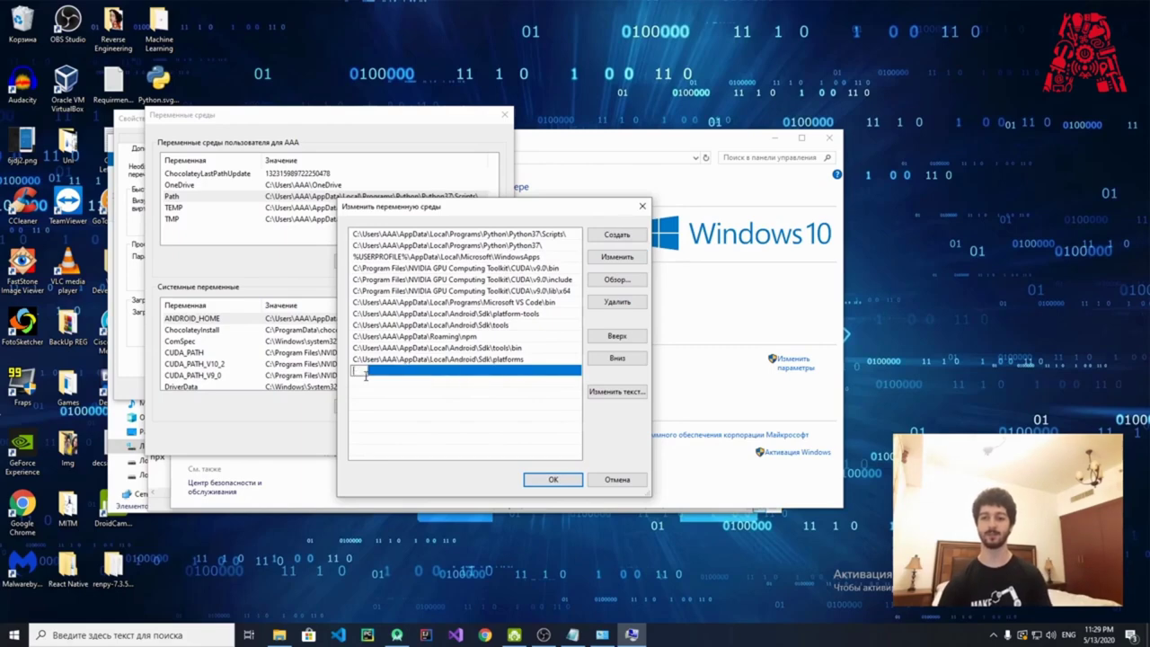
left_click(593, 477)
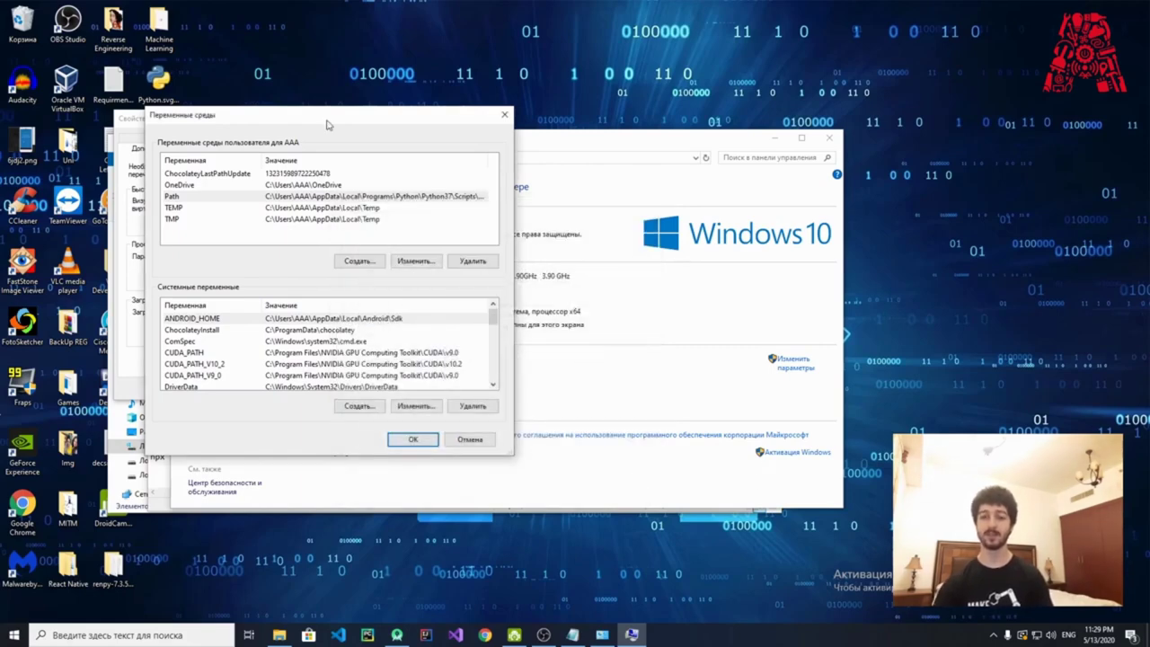
Examine the ANDROID_HOME system variable and the Android Sdk entries in the user Path variable
left_click_drag(294, 120, 305, 162)
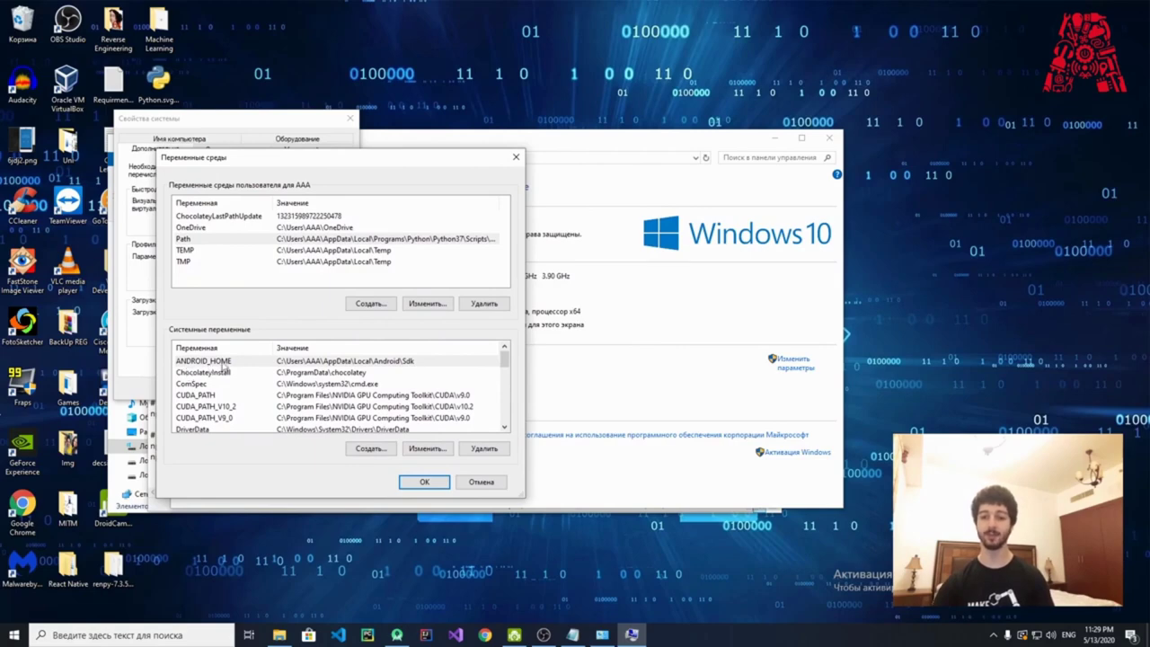
left_click(183, 362)
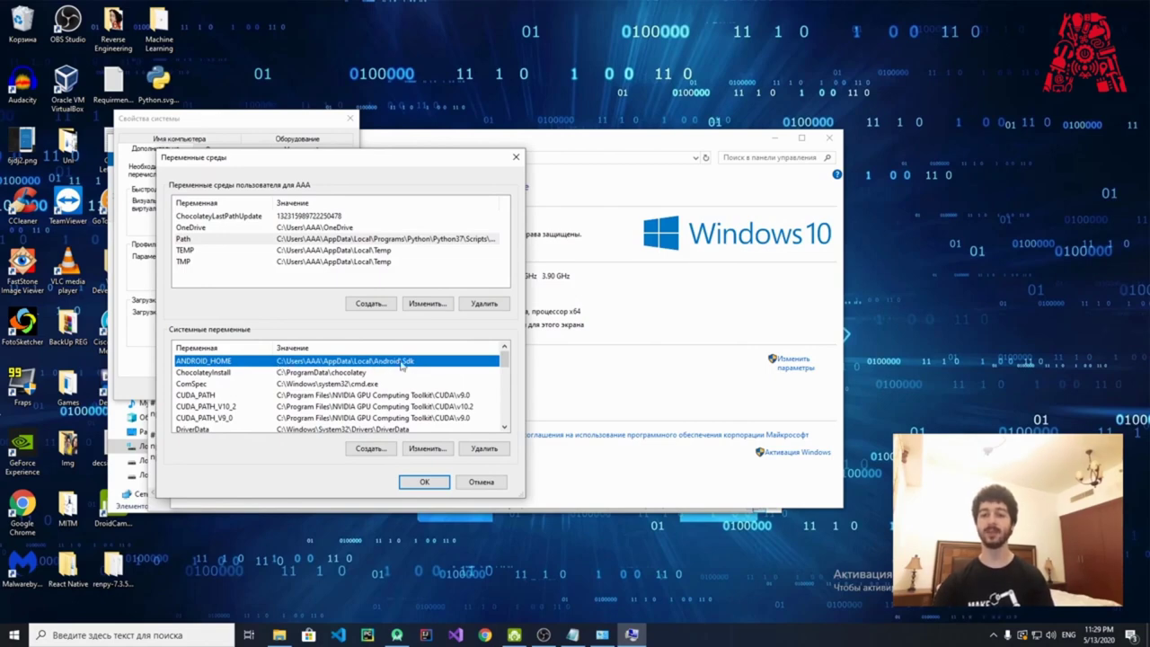
double_click(381, 241)
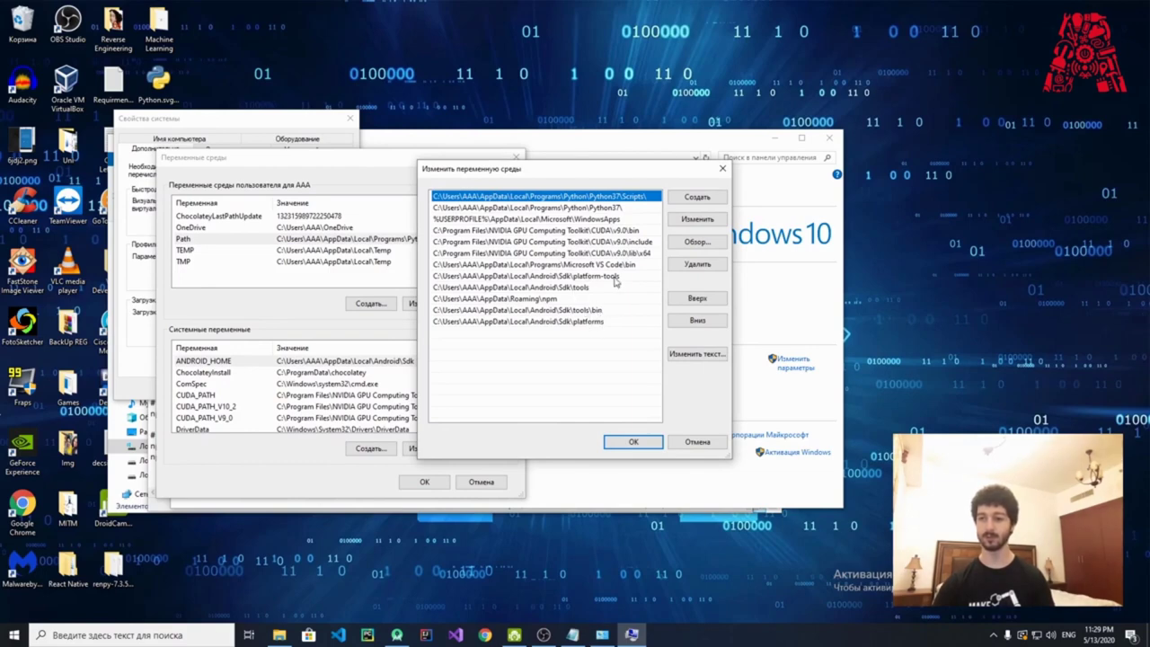
left_click(632, 444)
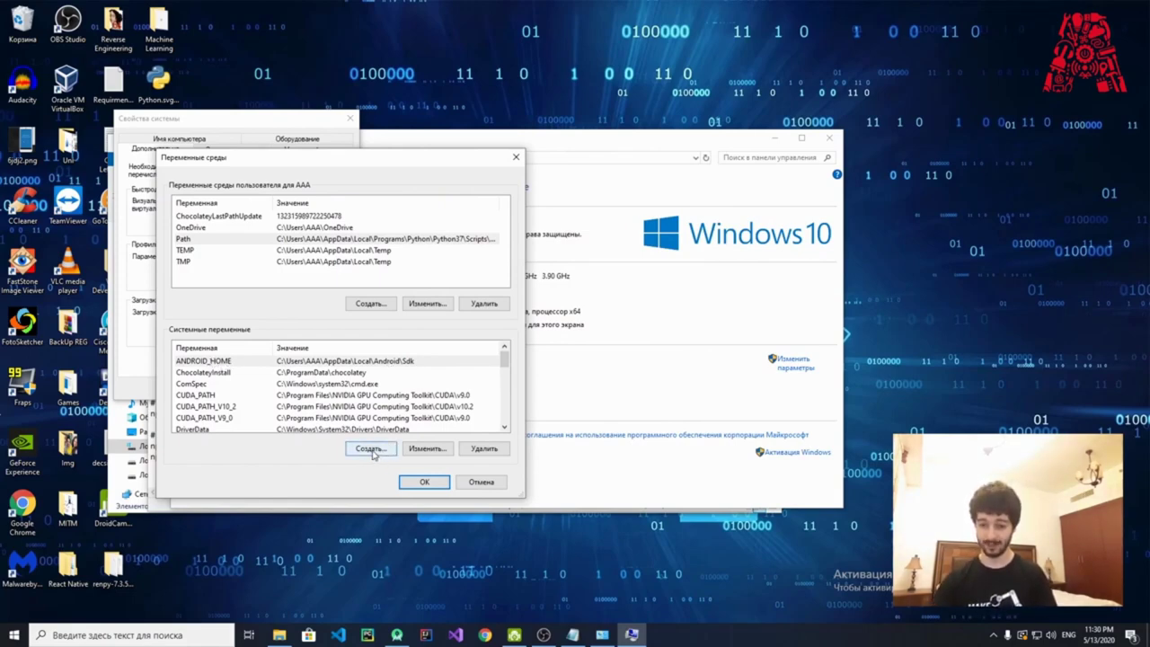
left_click(370, 448)
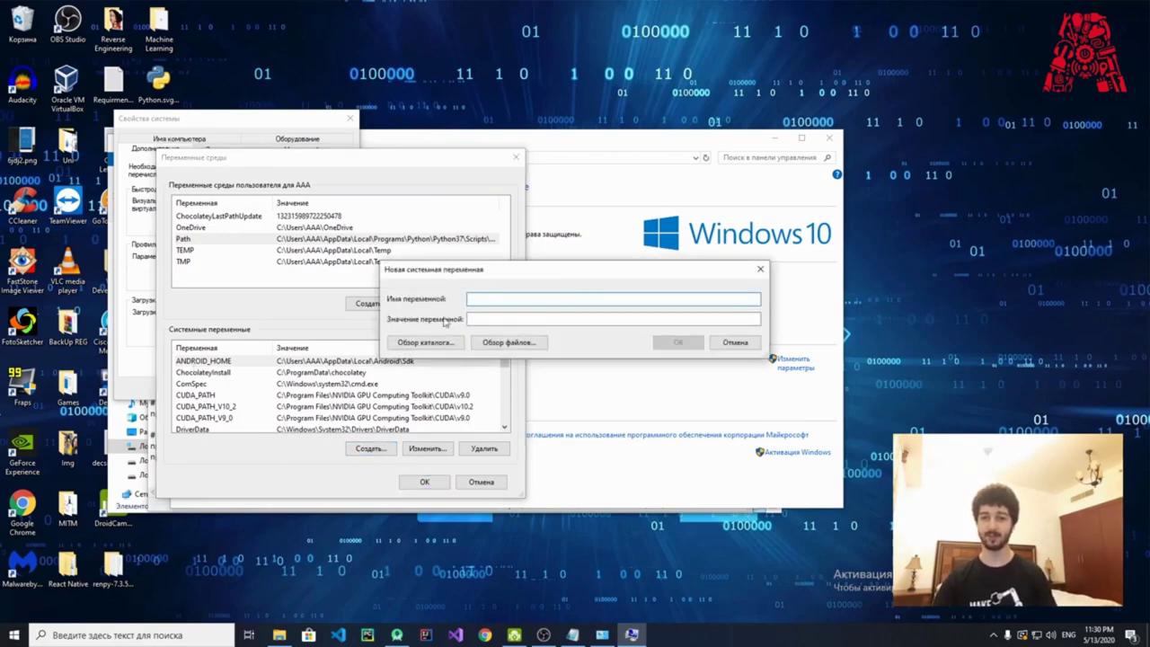
left_click(468, 319)
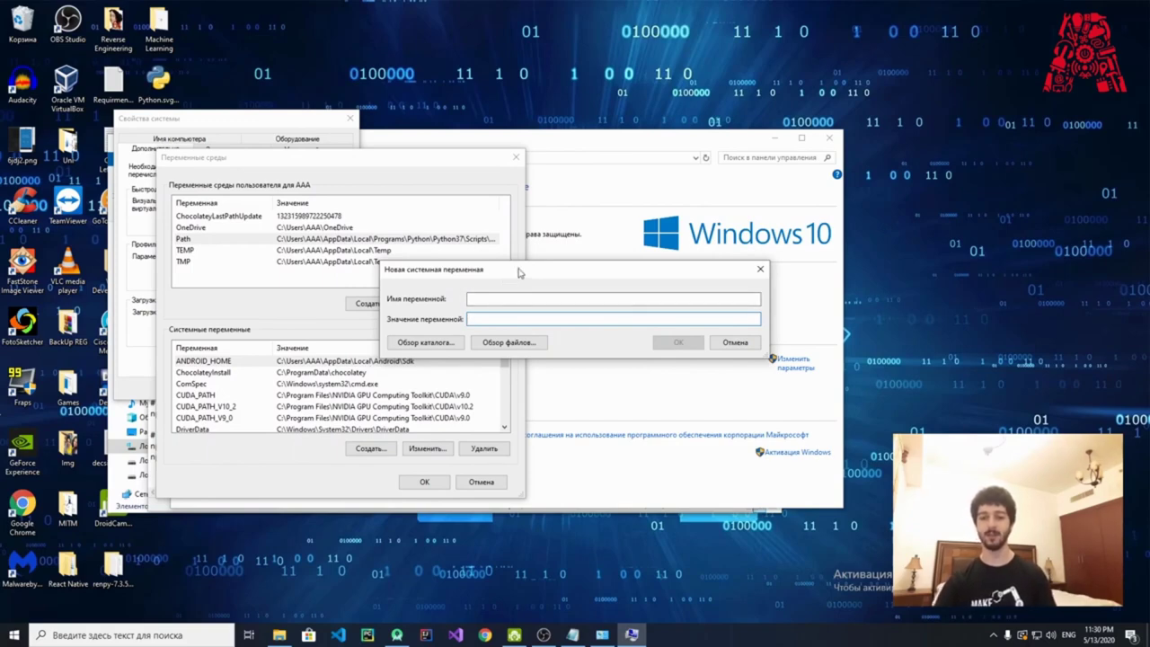
left_click(733, 342)
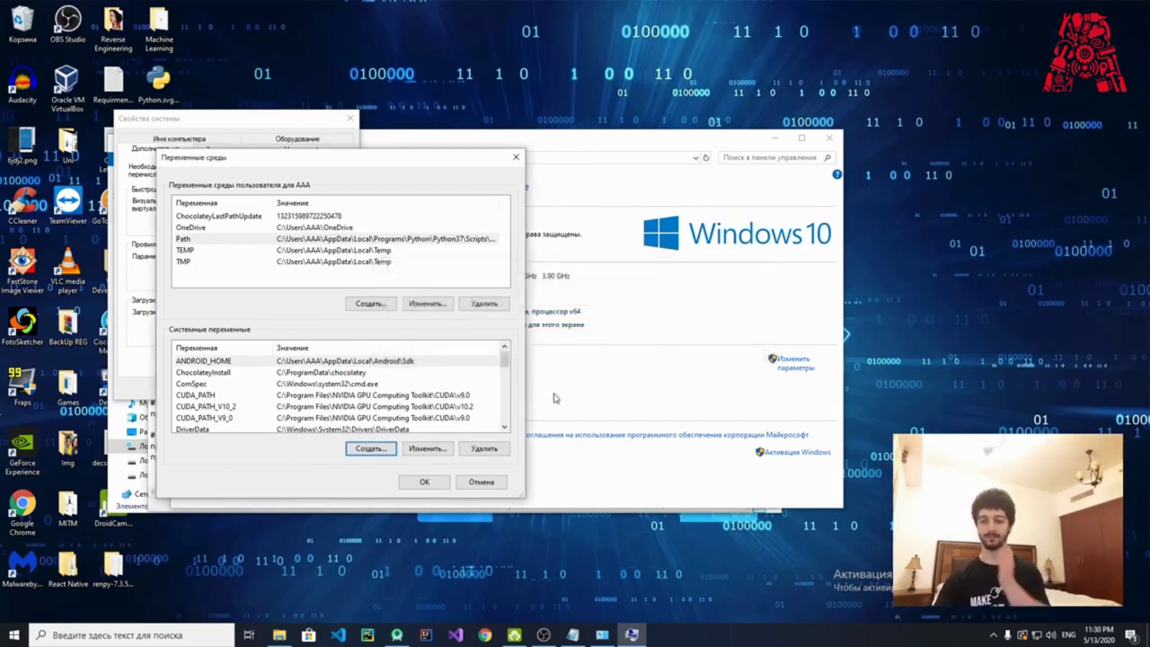
Close the environment variables and system windows, along with the Requirments.txt notes and the Sdk folder
left_click(425, 483)
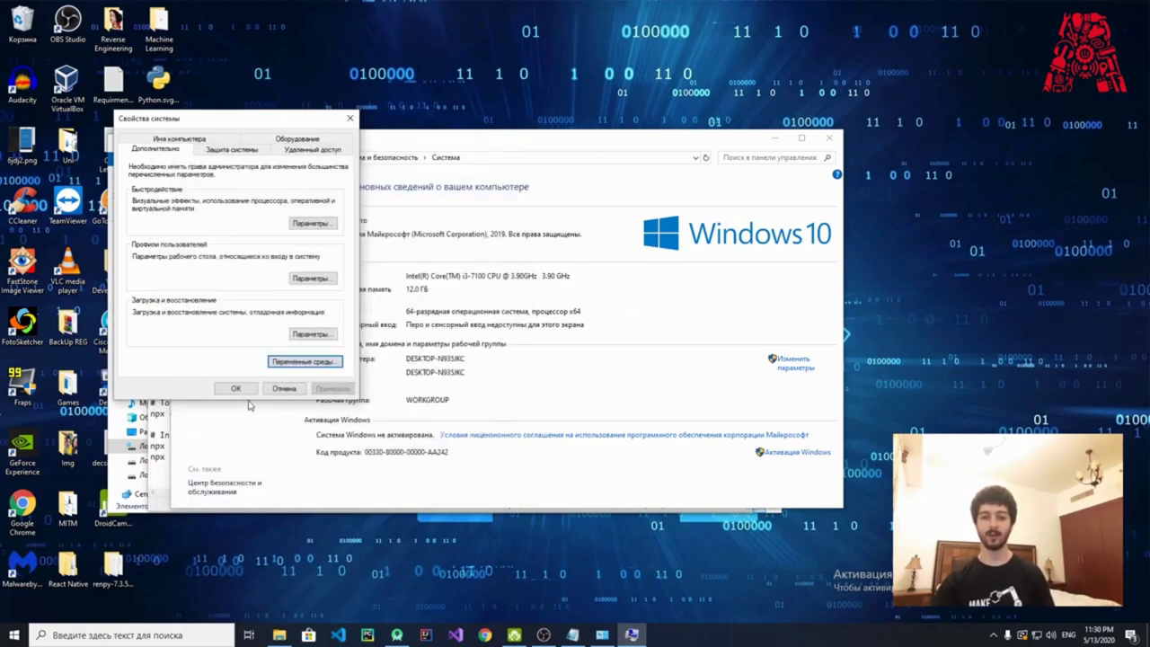
left_click(251, 401)
left_click_drag(368, 144, 274, 193)
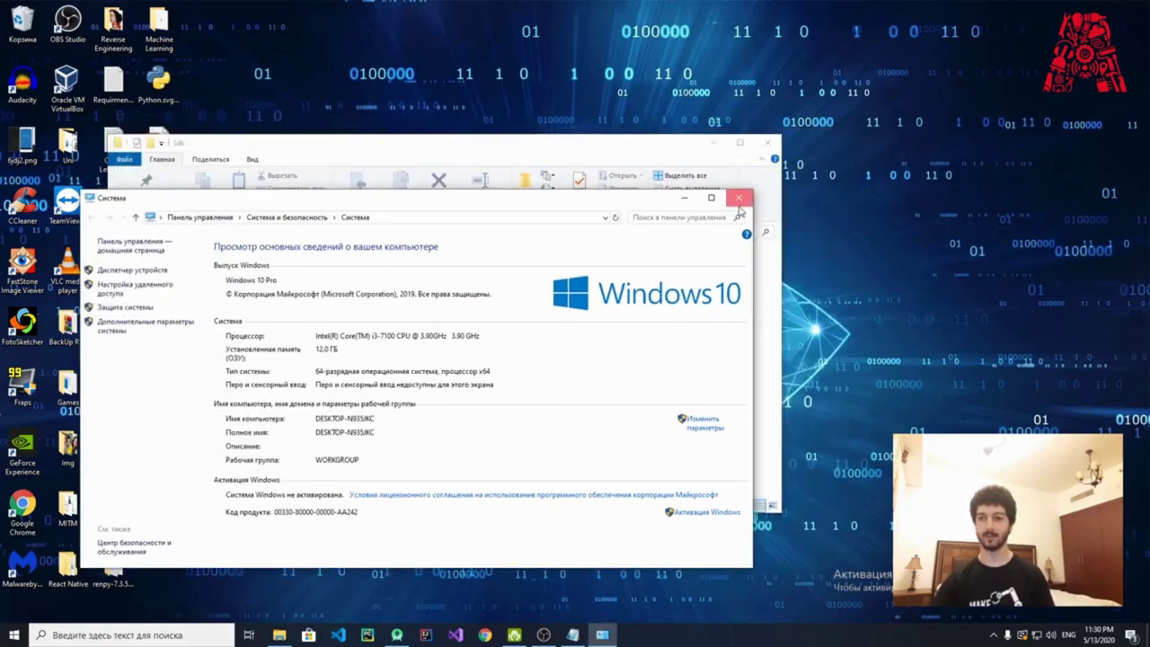
left_click(745, 197)
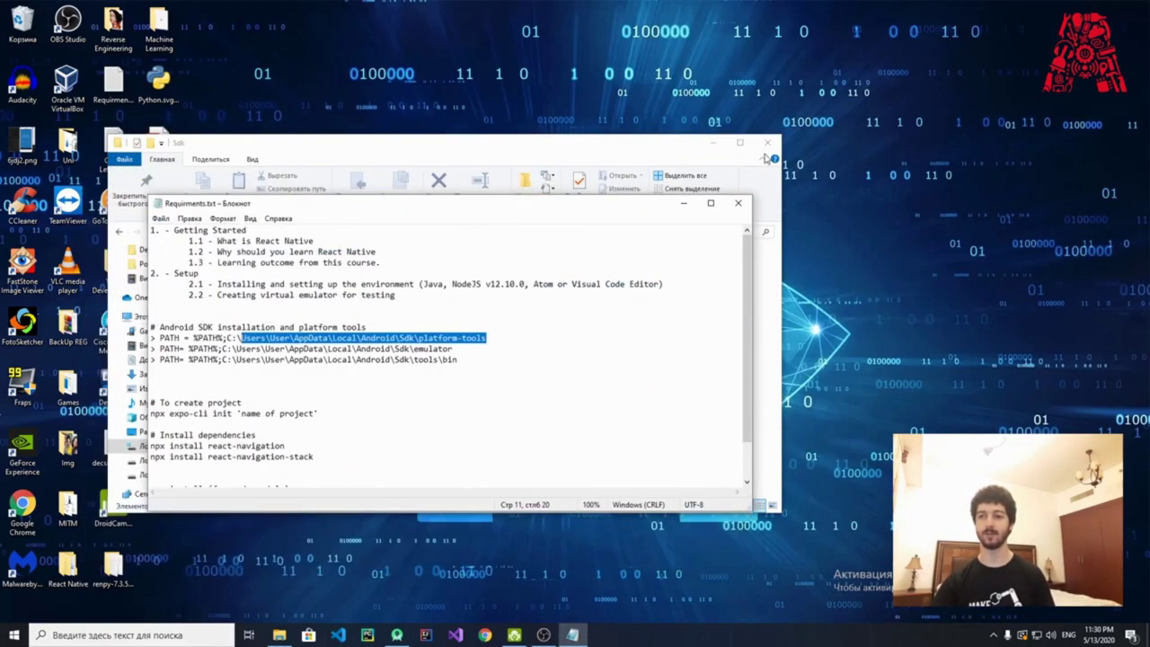
left_click(587, 320)
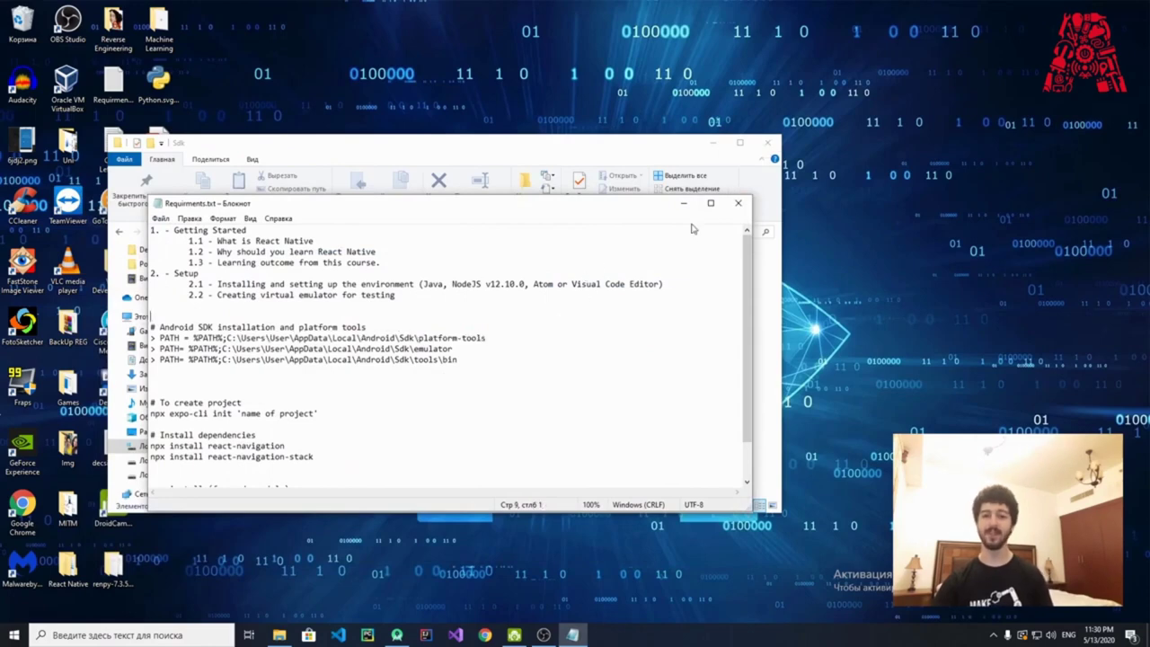
left_click(739, 205)
left_click(767, 142)
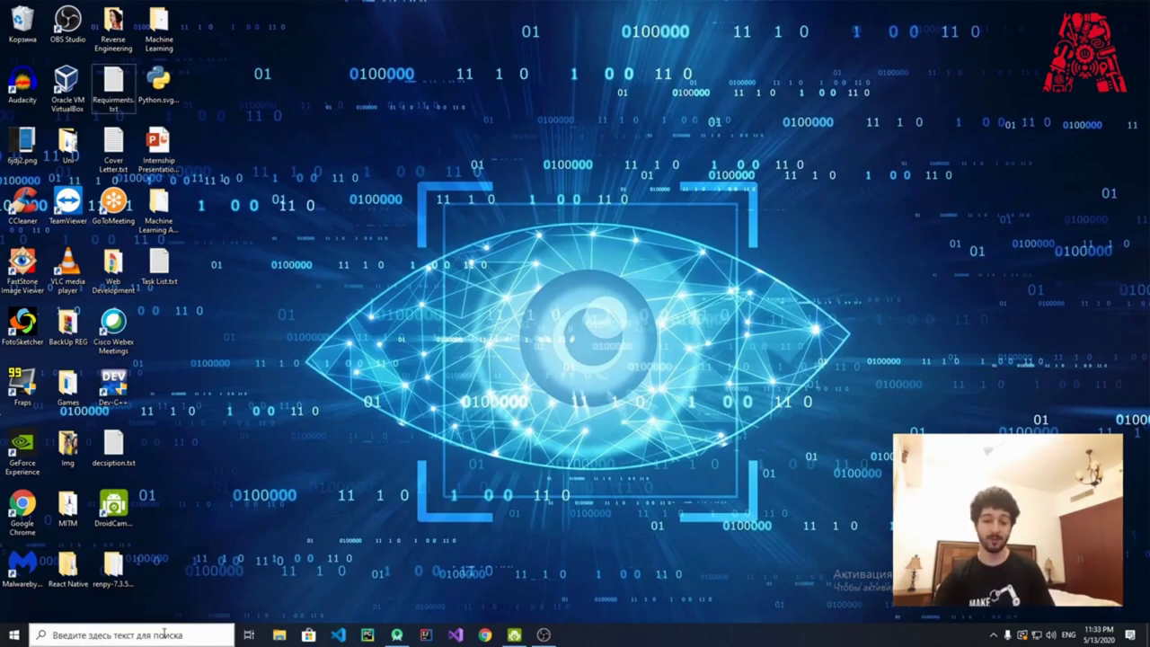
Open a Command Prompt, place its window clear of the desktop icons and select the React Native folder
left_click(164, 632)
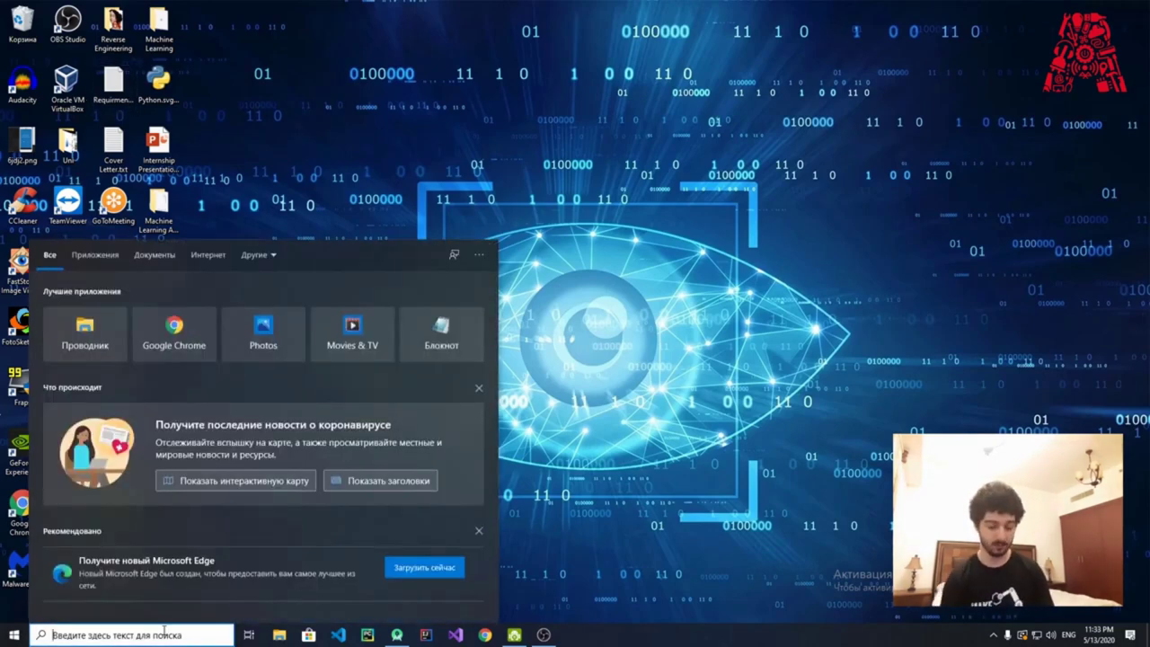
type("cmd")
key("Return")
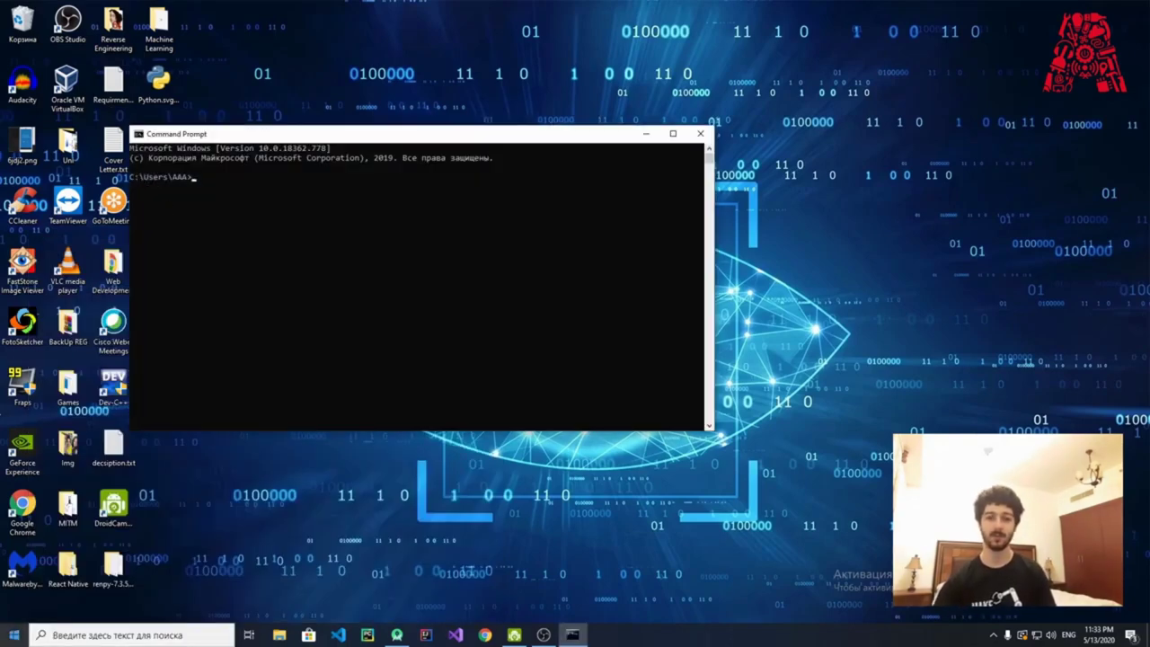
left_click(287, 254)
left_click_drag(268, 138, 479, 188)
left_click(113, 85)
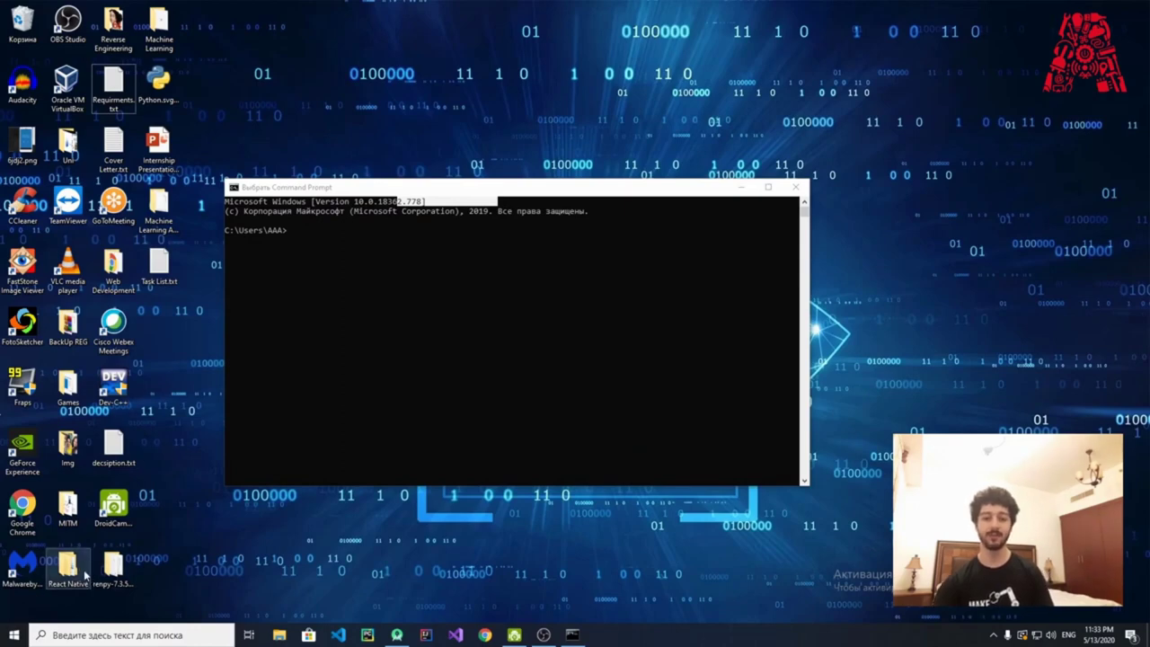
left_click(54, 581)
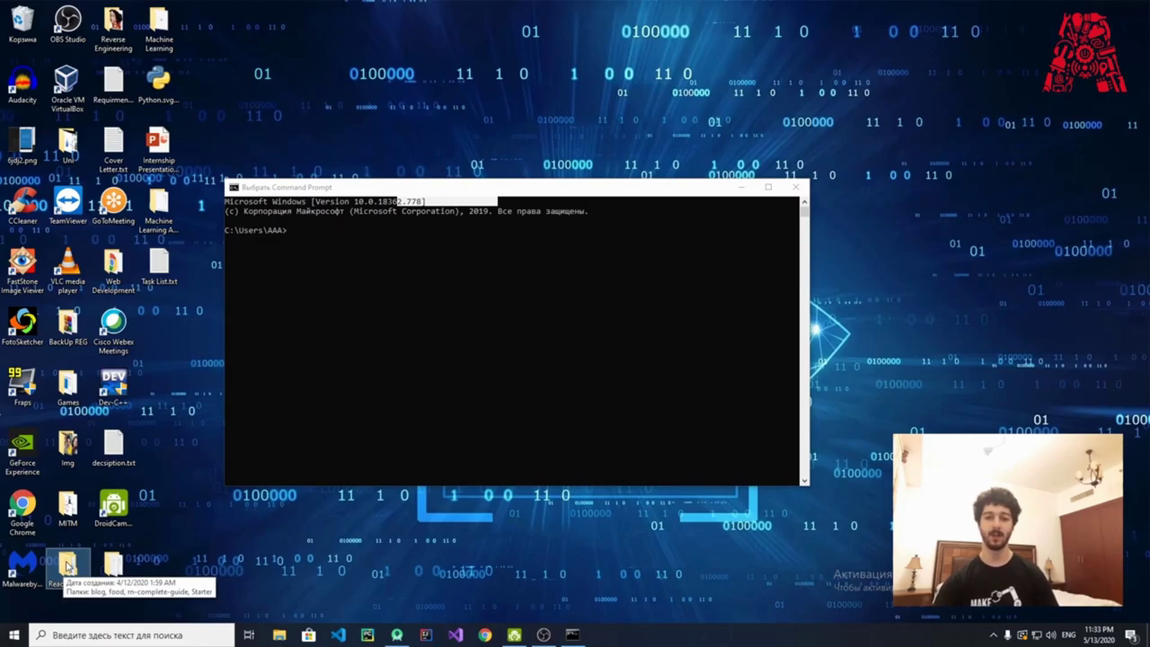
Change the Command Prompt's working directory to Desktop and into its "React Native" folder
left_click(390, 272)
type("cd ")
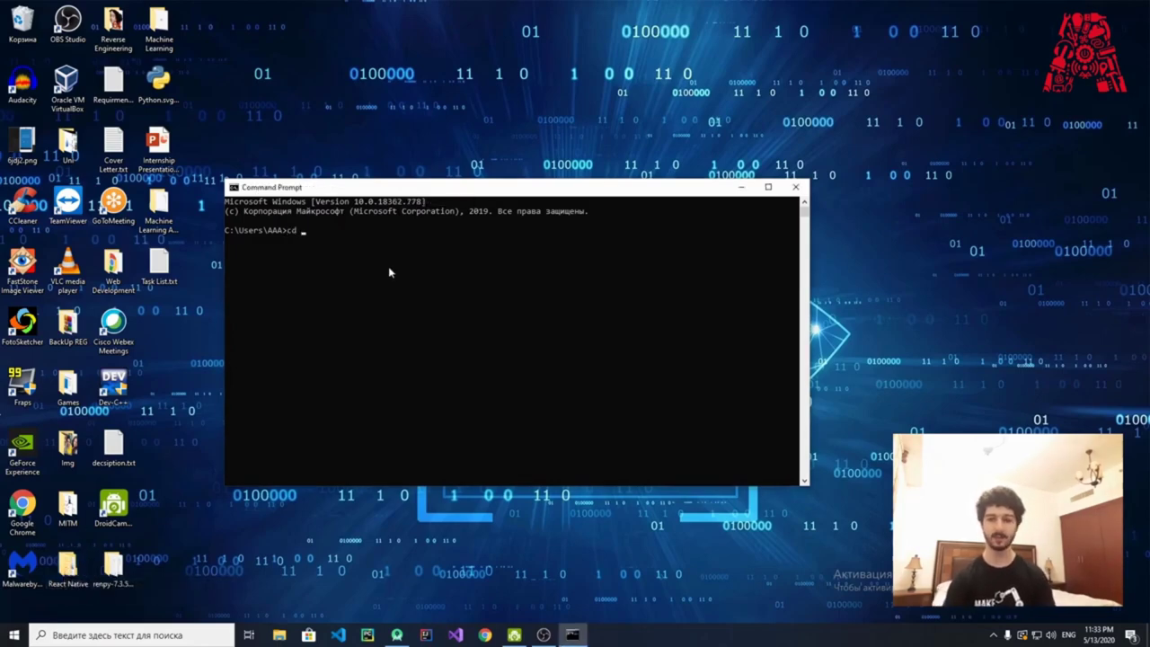
type("Desktop")
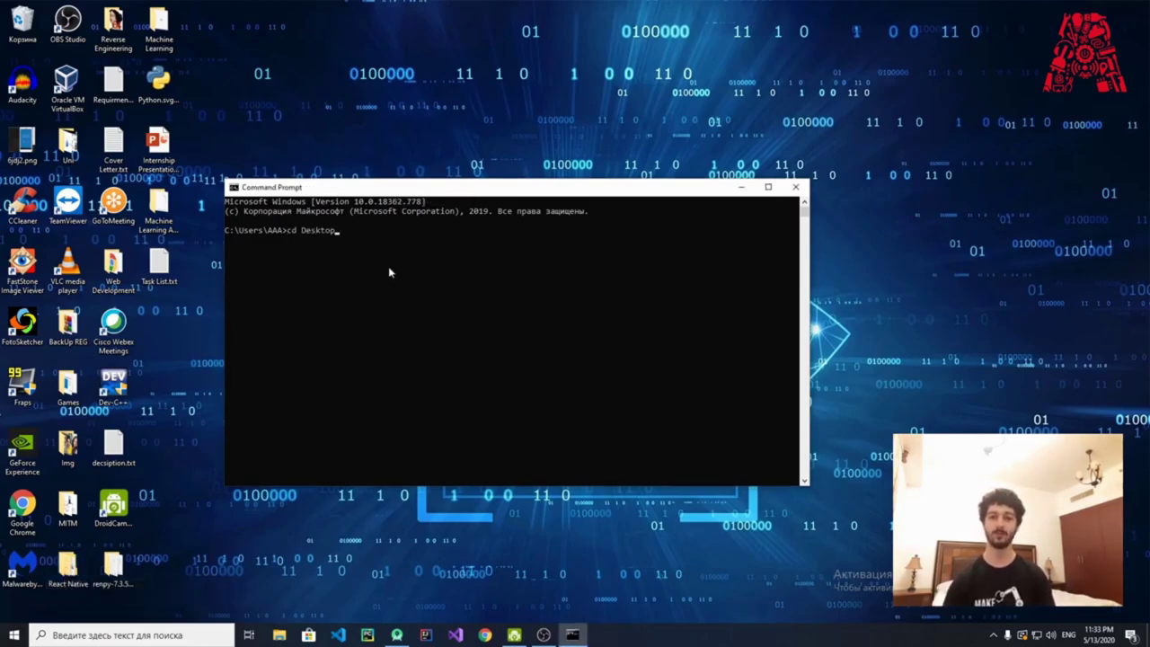
key("Return")
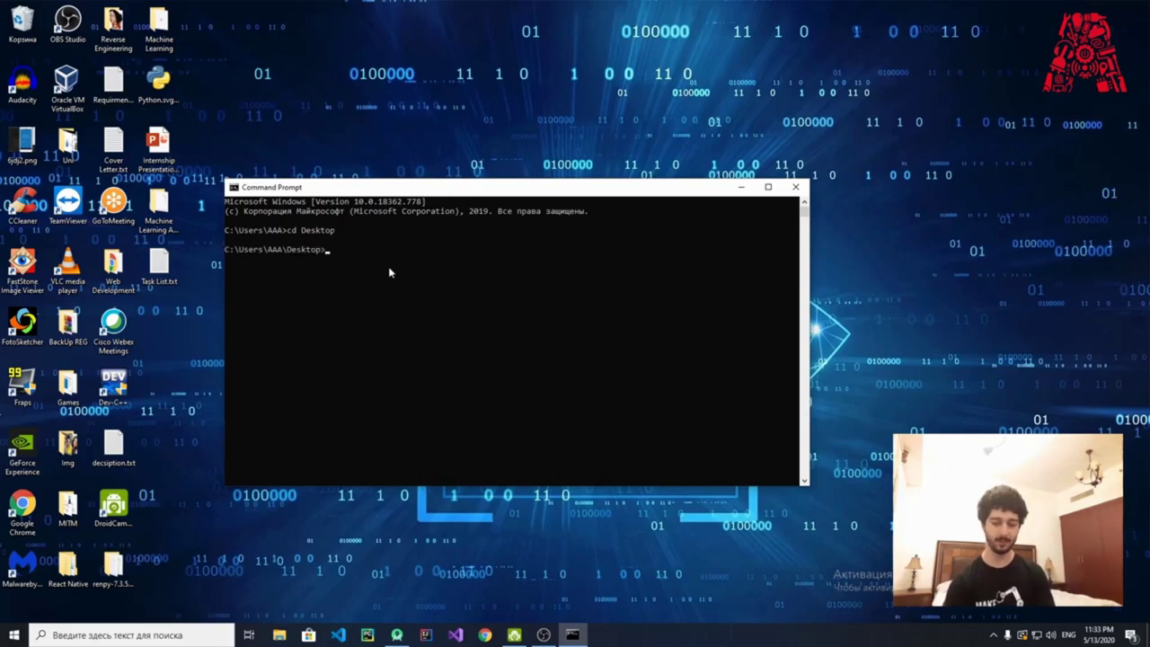
type("cd")
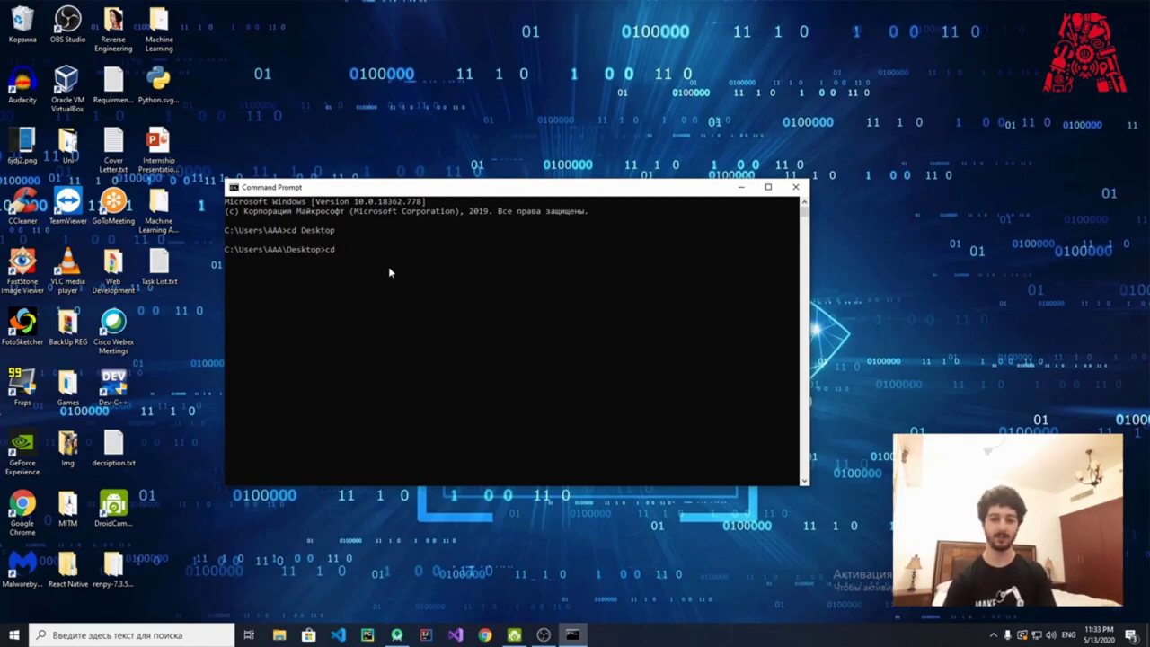
type(" \"React Native\"")
key("Return")
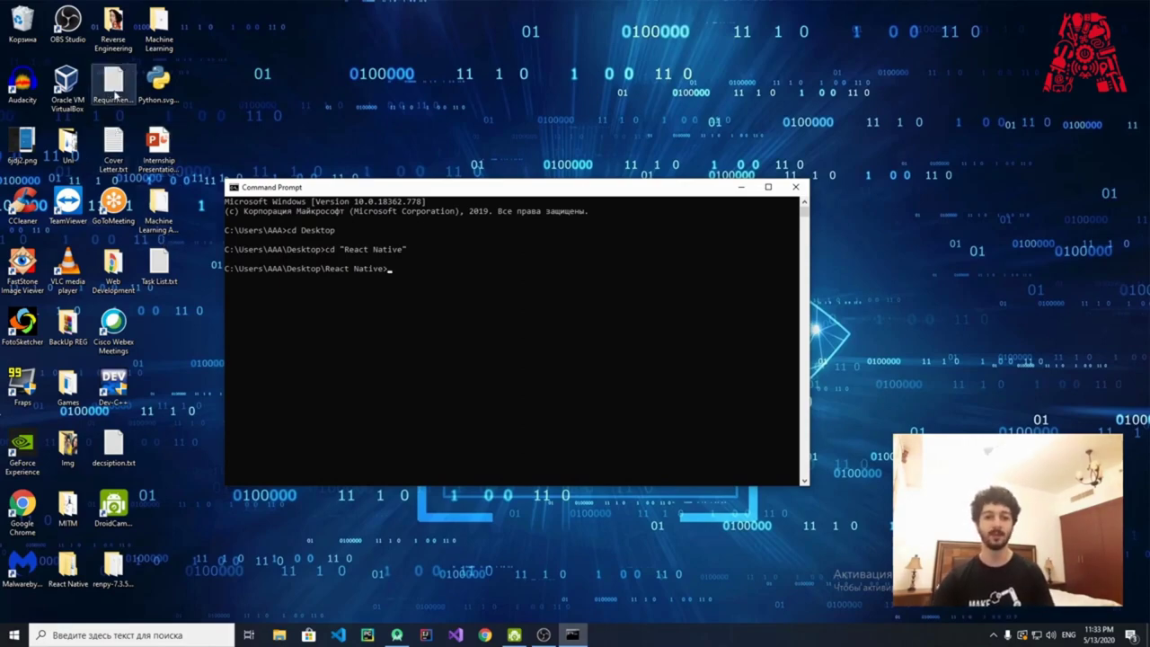
Open the Requirments.txt notes from the desktop and arrange them side by side with the Command Prompt
double_click(115, 93)
left_click_drag(431, 203, 1147, 224)
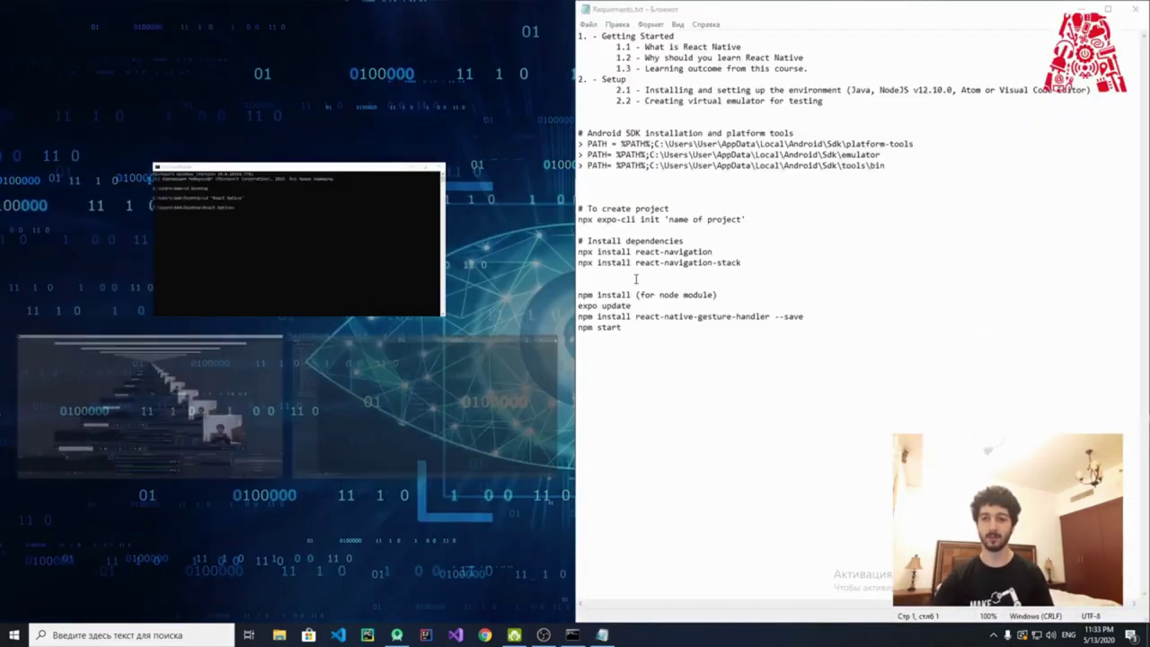
left_click(392, 230)
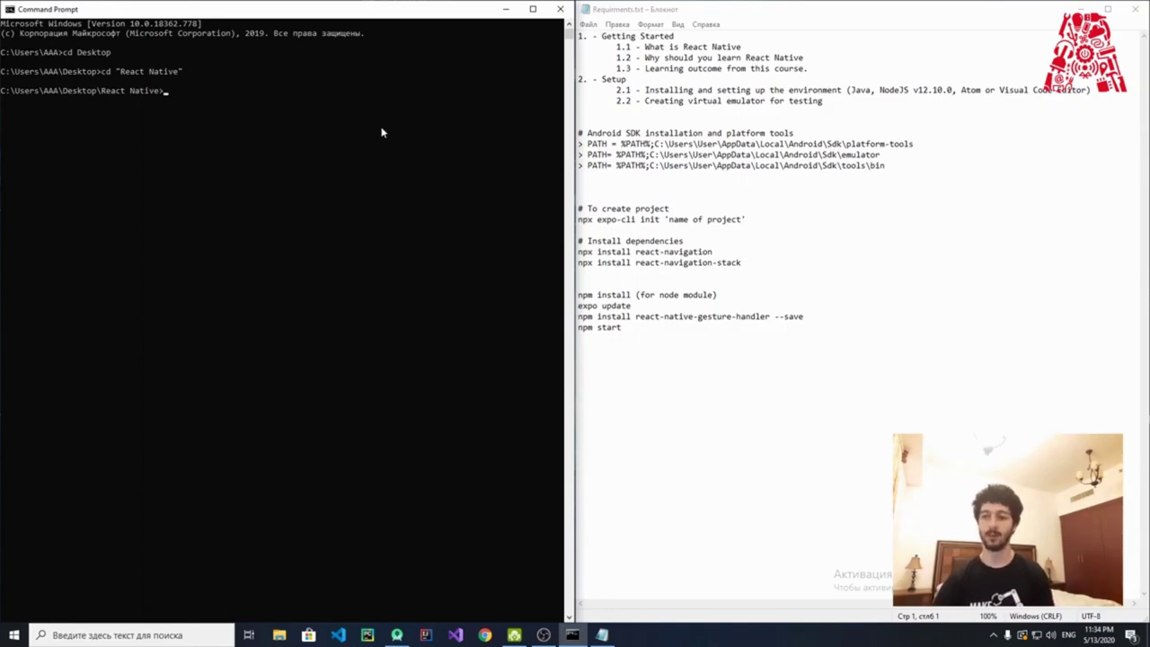
Begin entering the npx expo project-creation command at the React Native folder prompt, following the notes
left_click(182, 100)
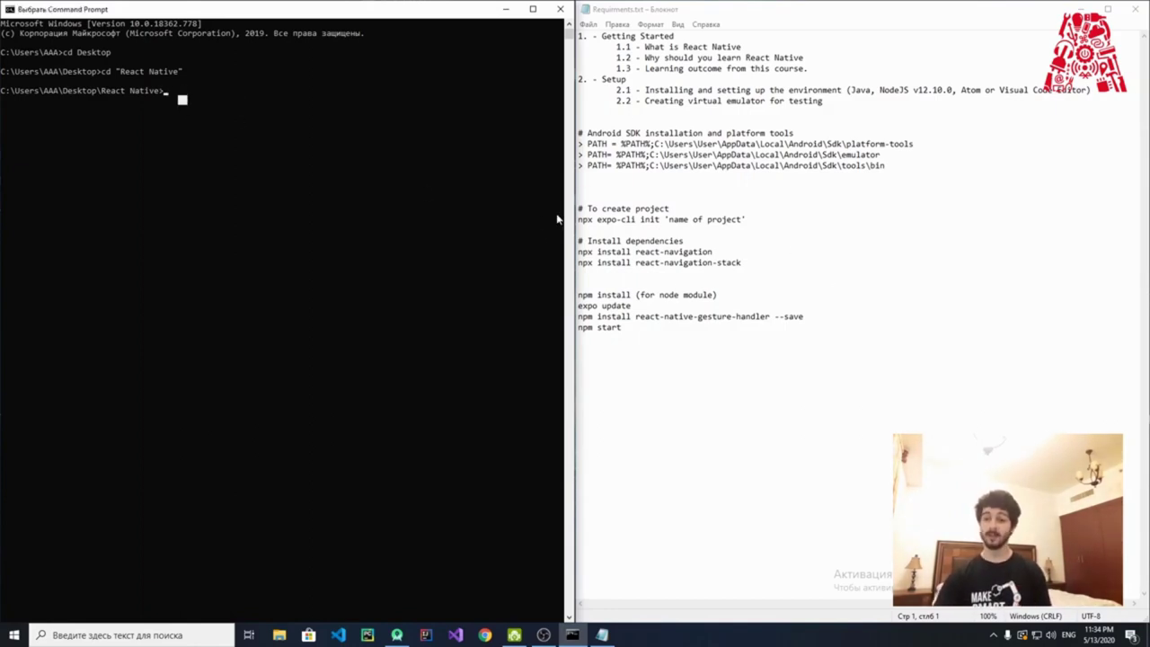
left_click(588, 219)
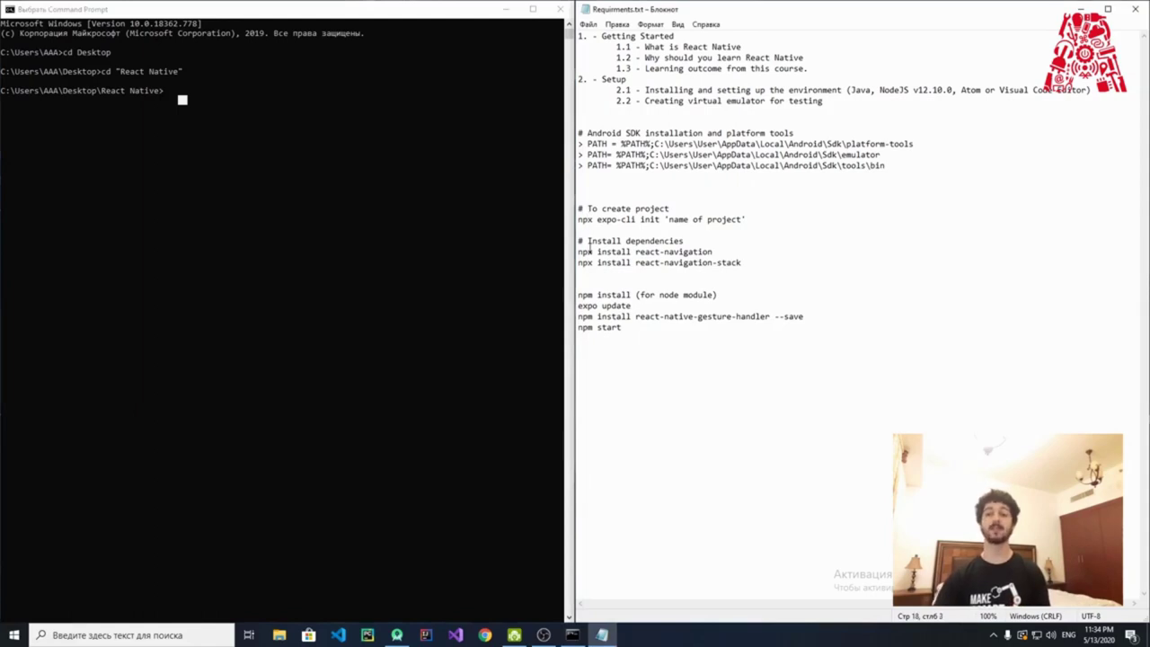
left_click(310, 186)
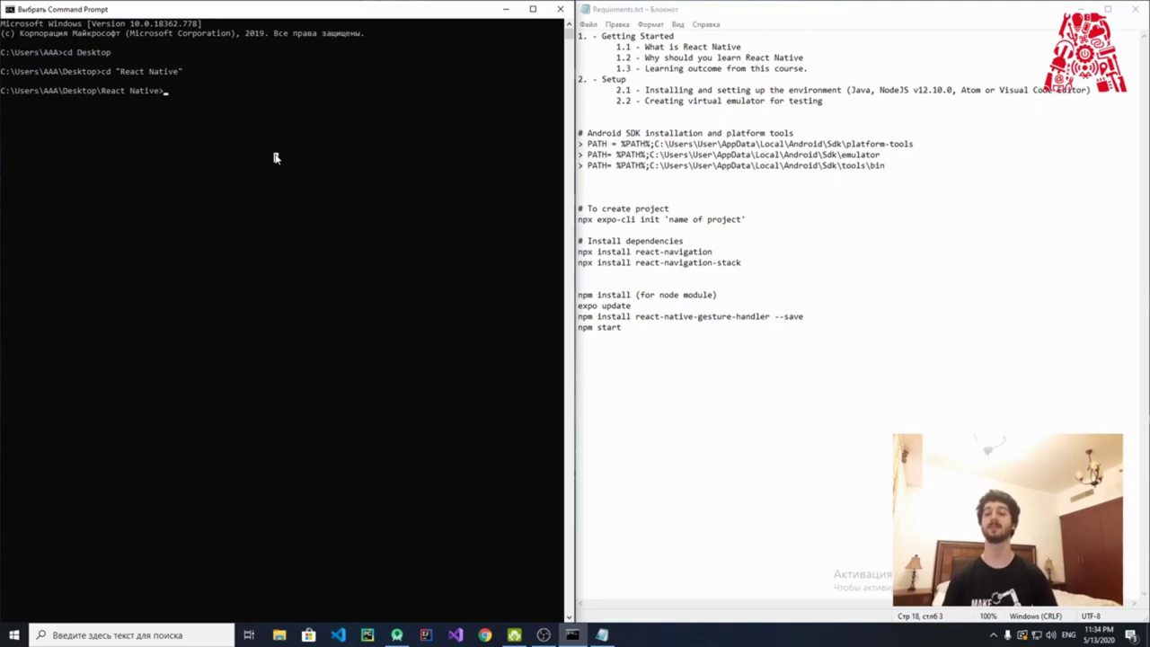
left_click(333, 198)
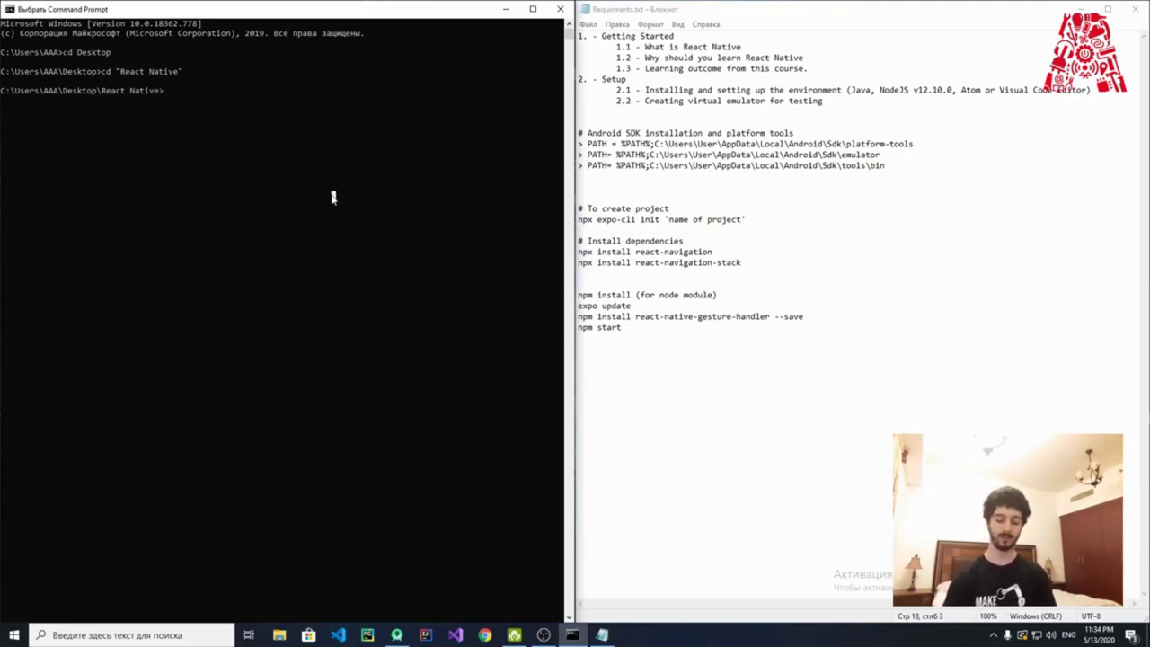
type("npx expo")
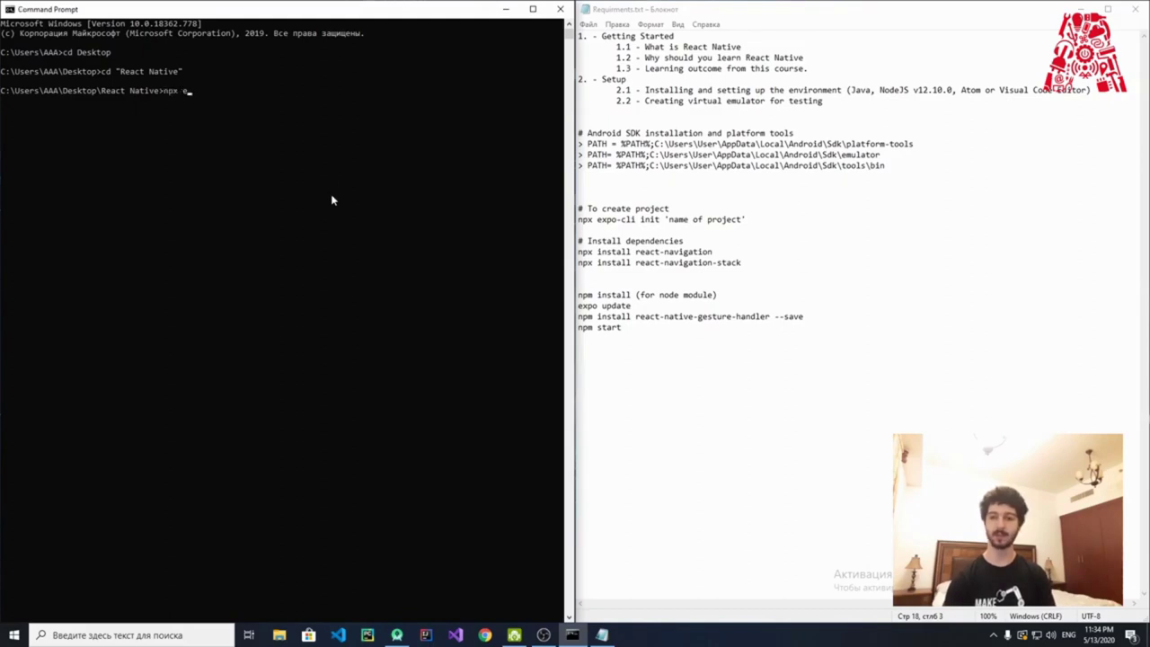